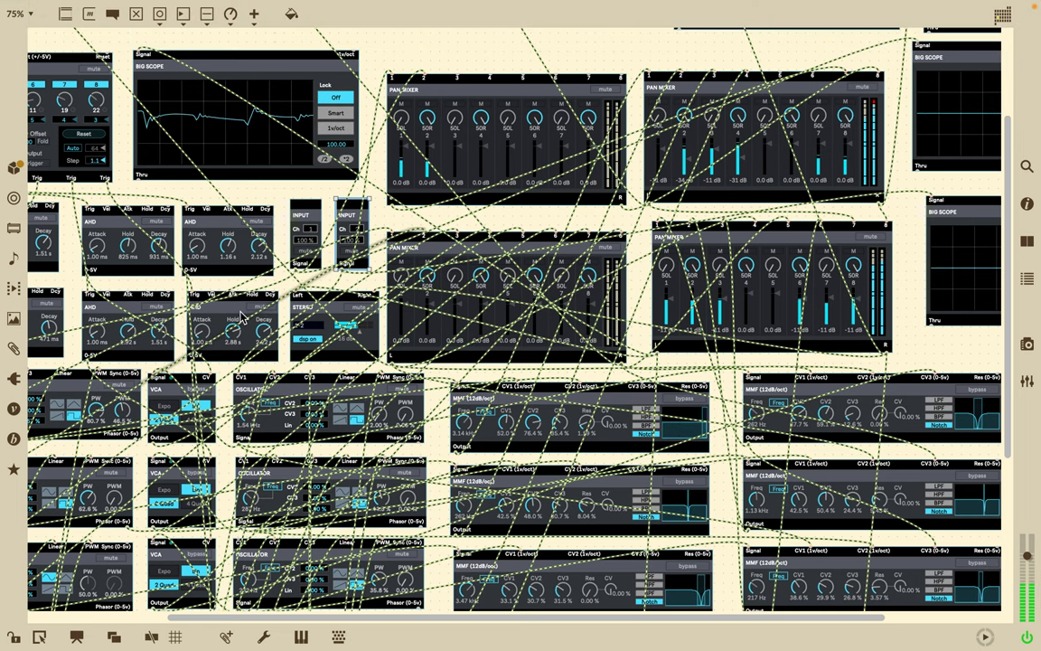
Step: Look over the patch's clock divider, scopes, envelopes, mixers and stereo output module
scroll(242, 316, "up", 5)
scroll(242, 316, "left", 6)
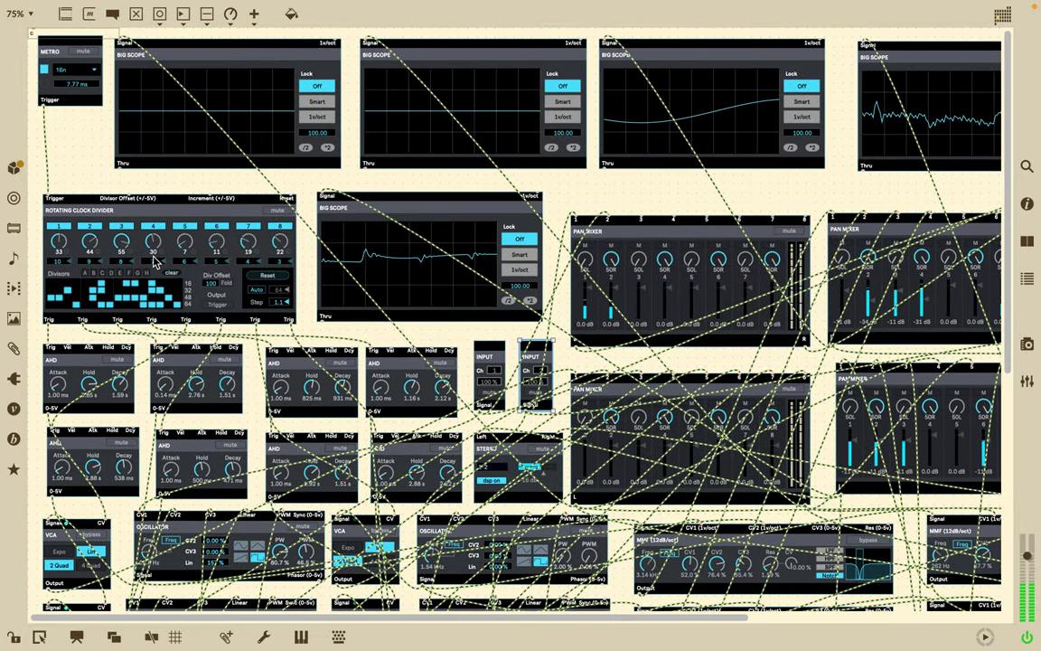
scroll(127, 246, "down", 1)
scroll(126, 246, "right", 1)
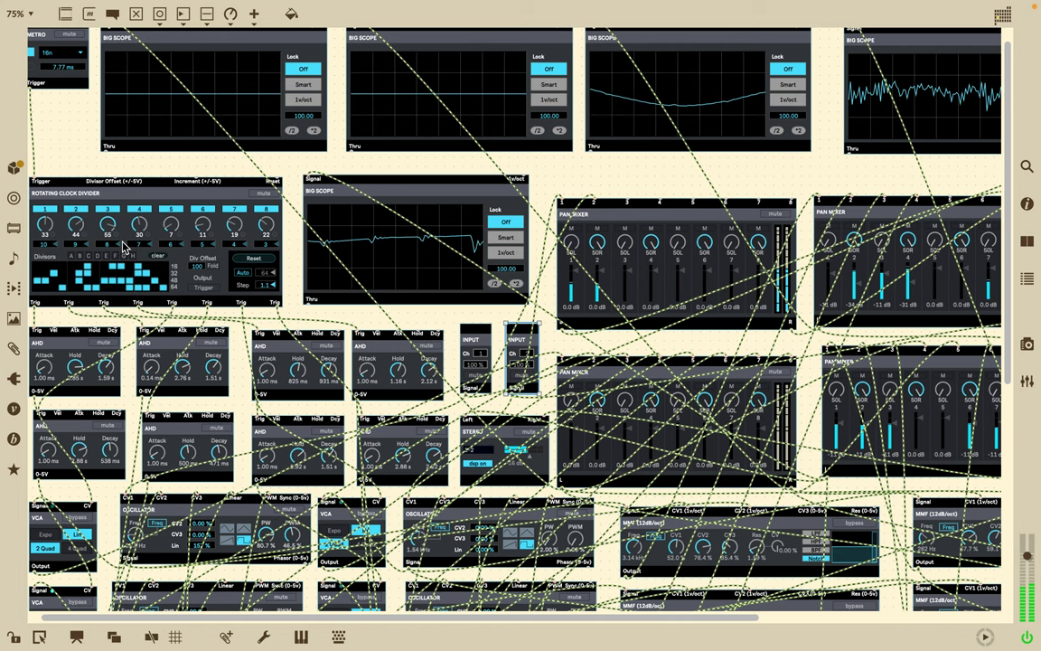
scroll(124, 246, "up", 1)
scroll(124, 246, "left", 1)
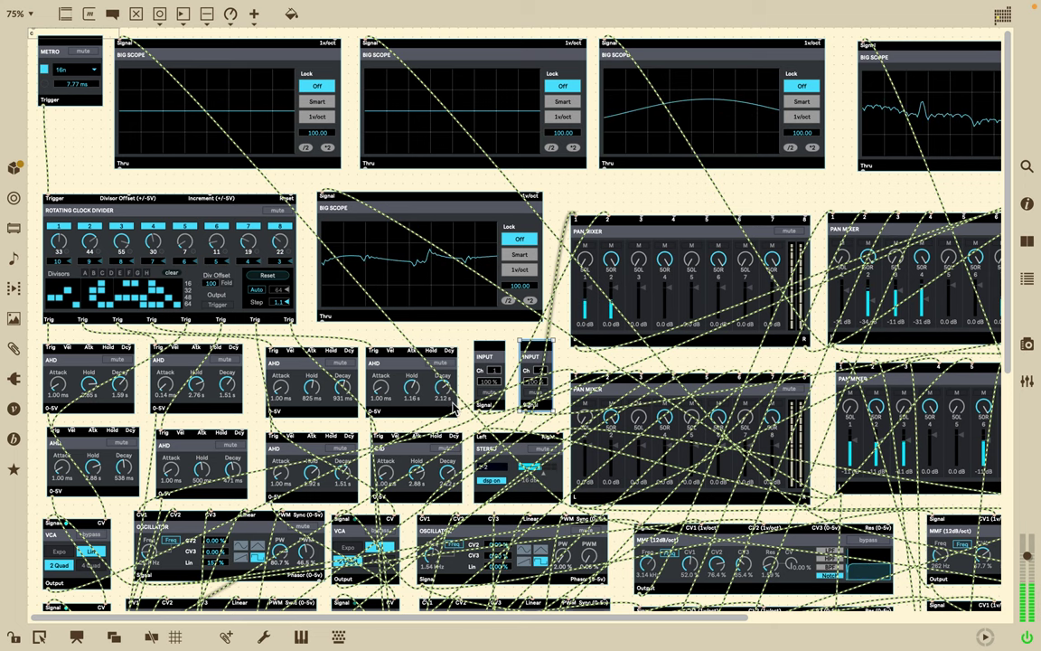
right_click(552, 481)
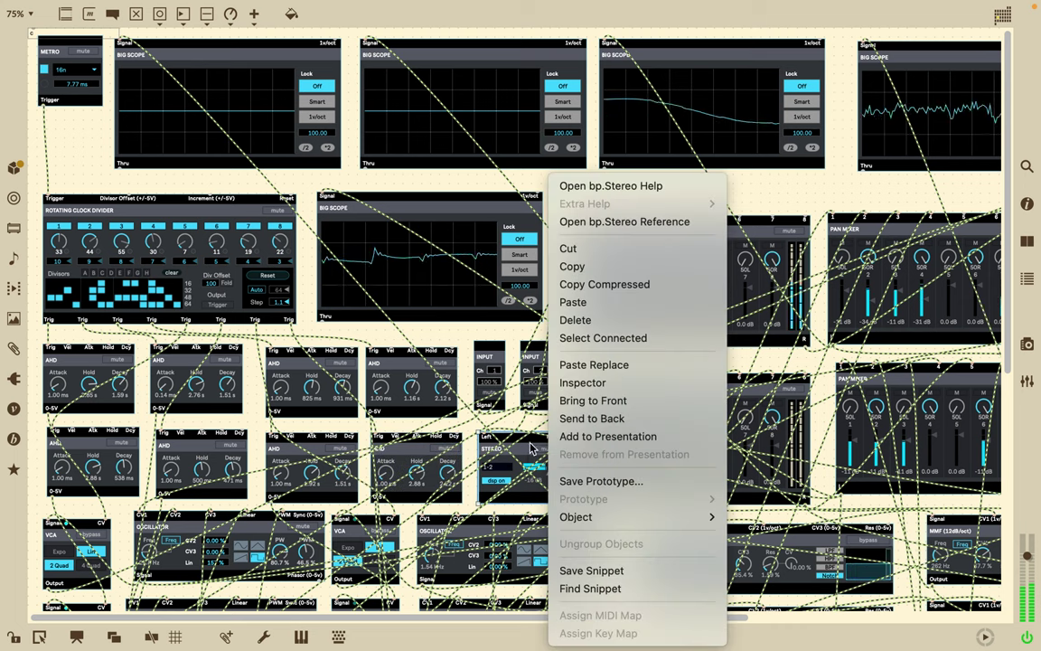
left_click(524, 446)
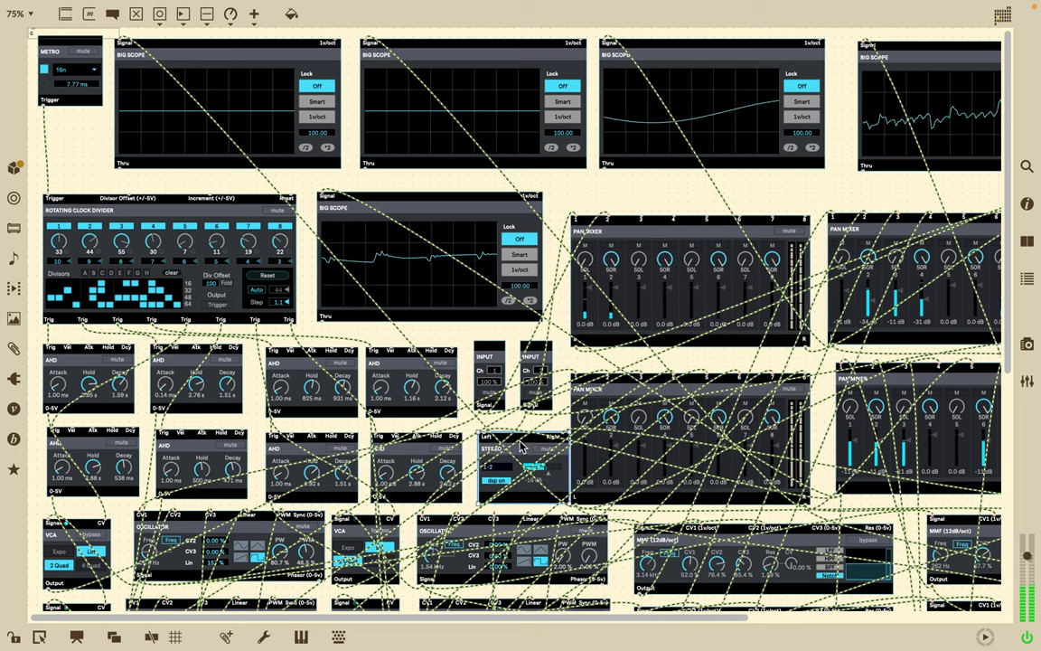
Step: Lock the patch, stop the running recording on the RECORDR module and start a new one
scroll(714, 485, "down", 10)
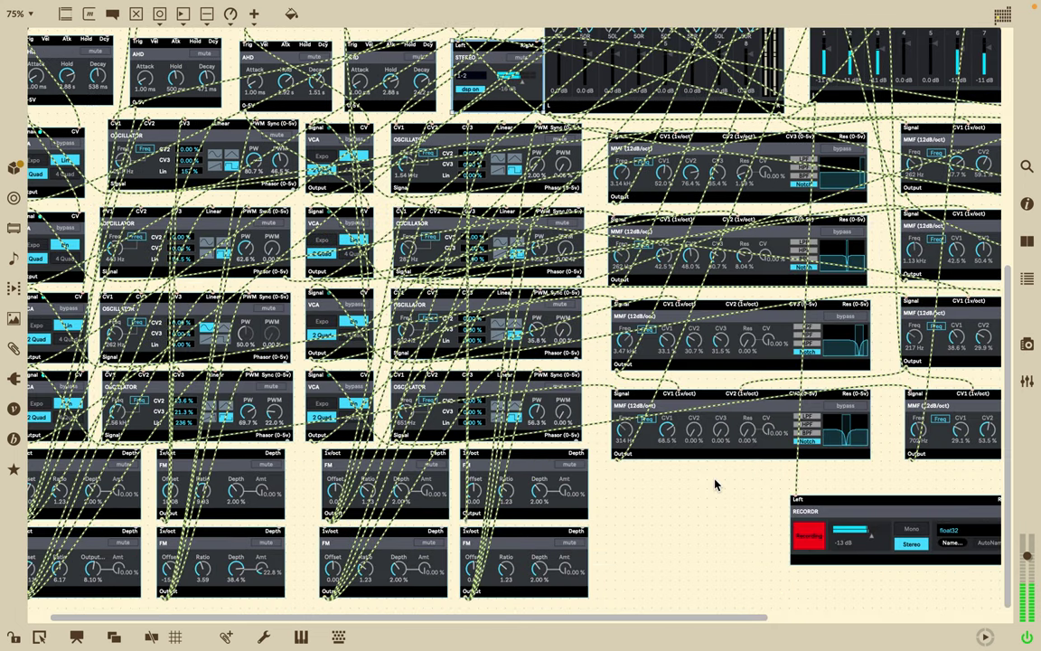
left_click(812, 535)
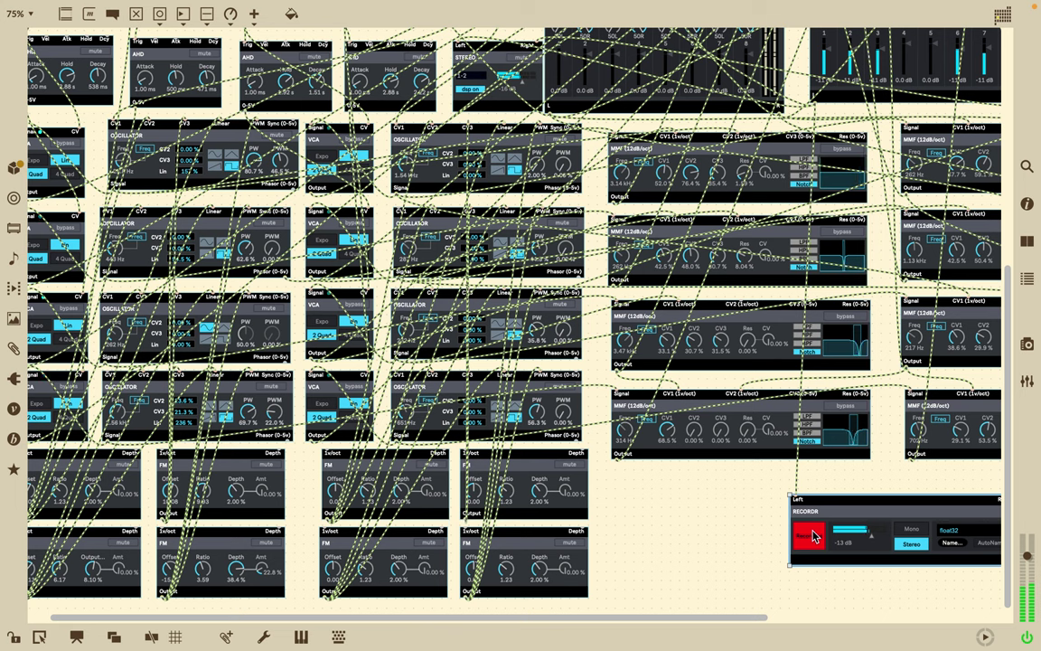
left_click(10, 637)
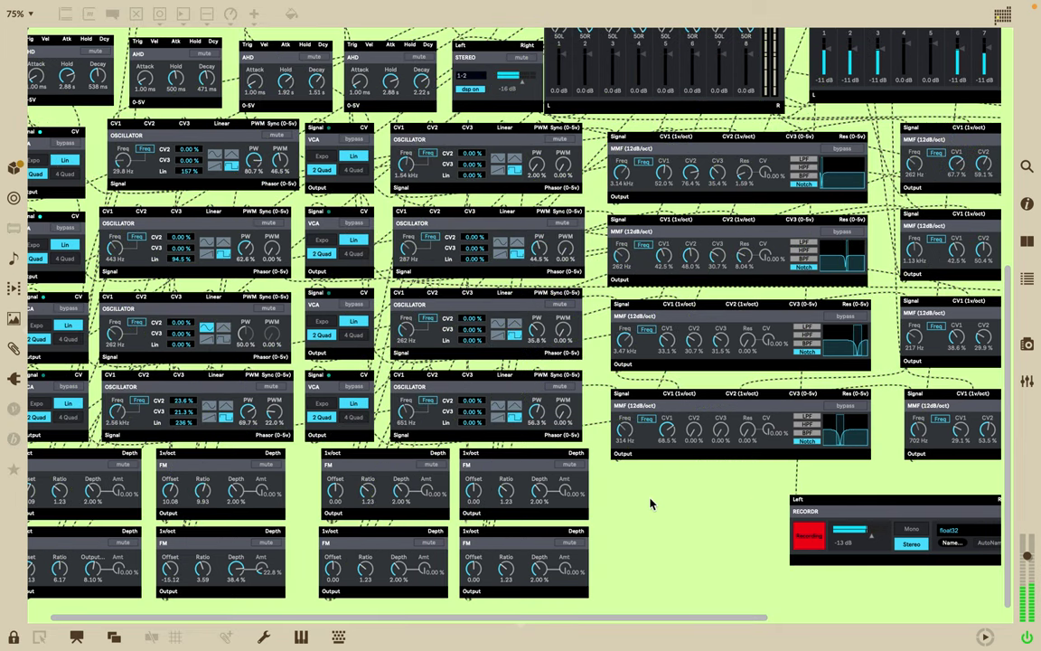
left_click(808, 538)
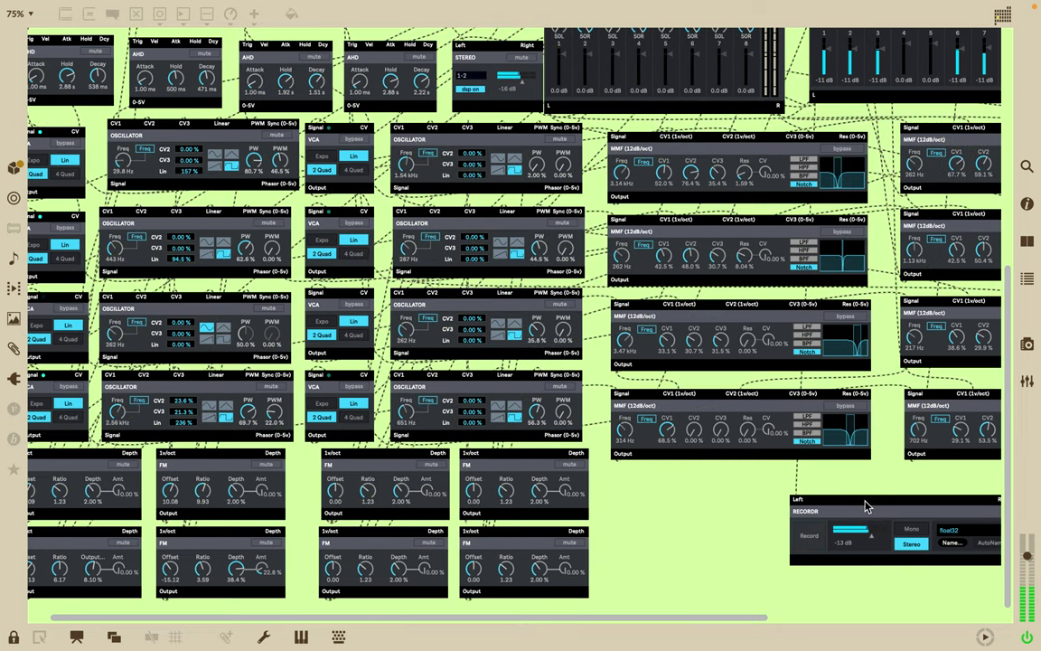
scroll(865, 506, "right", 8)
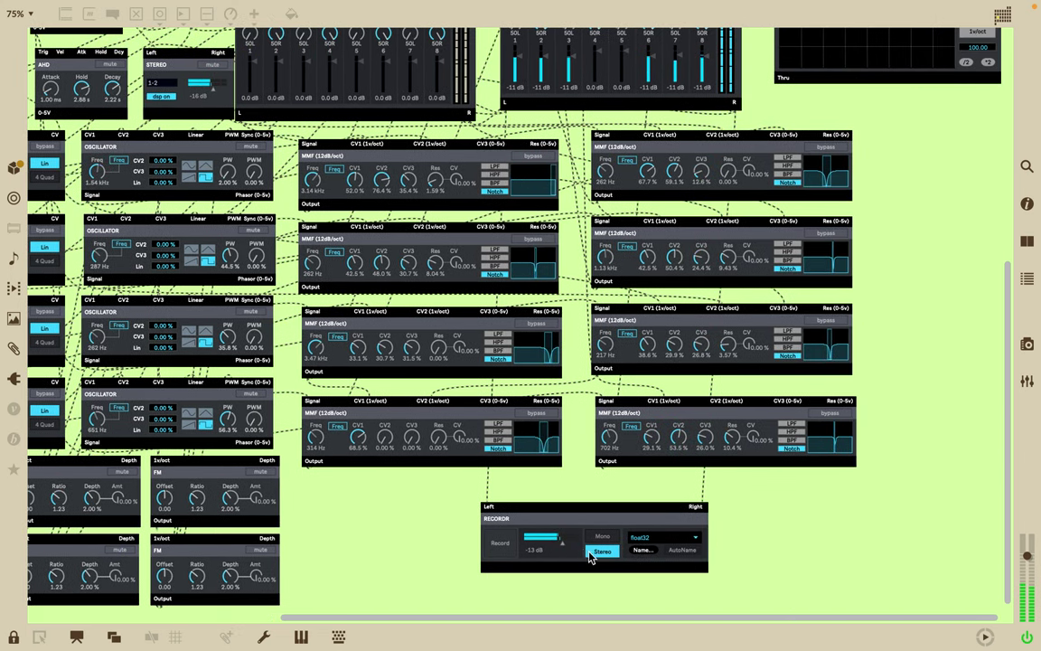
left_click(500, 546)
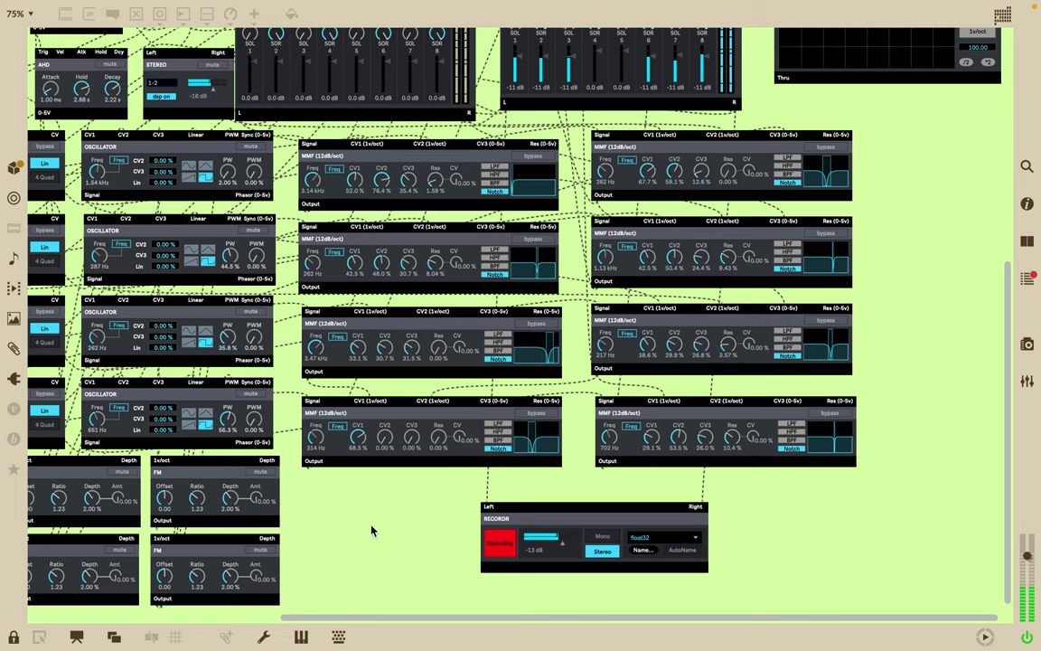
Step: Switch the bottom first-column oscillator to sine at 604 Hz, and retune the second-column oscillators to 1.06 kHz, 479 Hz, 753 Hz and 1.29 kHz
scroll(372, 530, "left", 6)
scroll(372, 529, "left", 1)
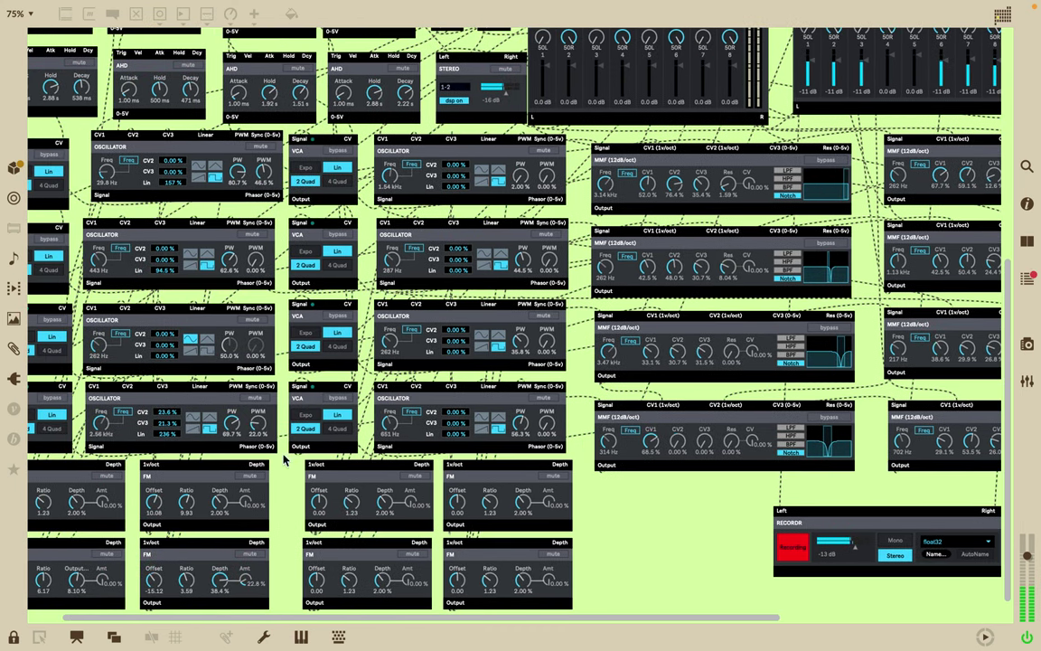
left_click(191, 418)
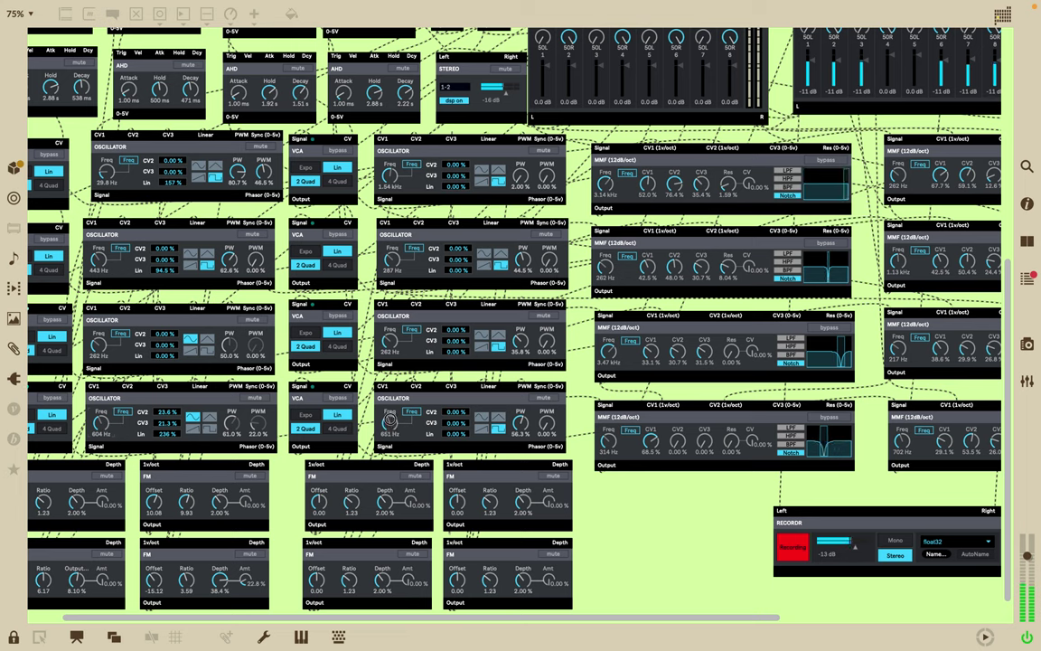
left_click_drag(389, 424, 389, 412)
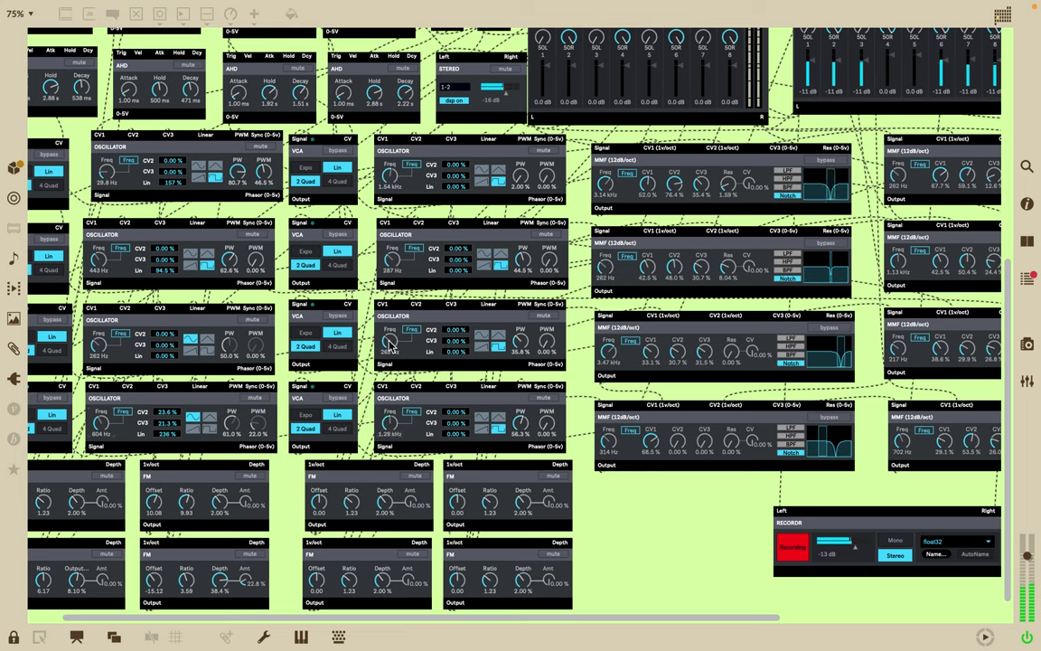
left_click_drag(389, 337, 389, 332)
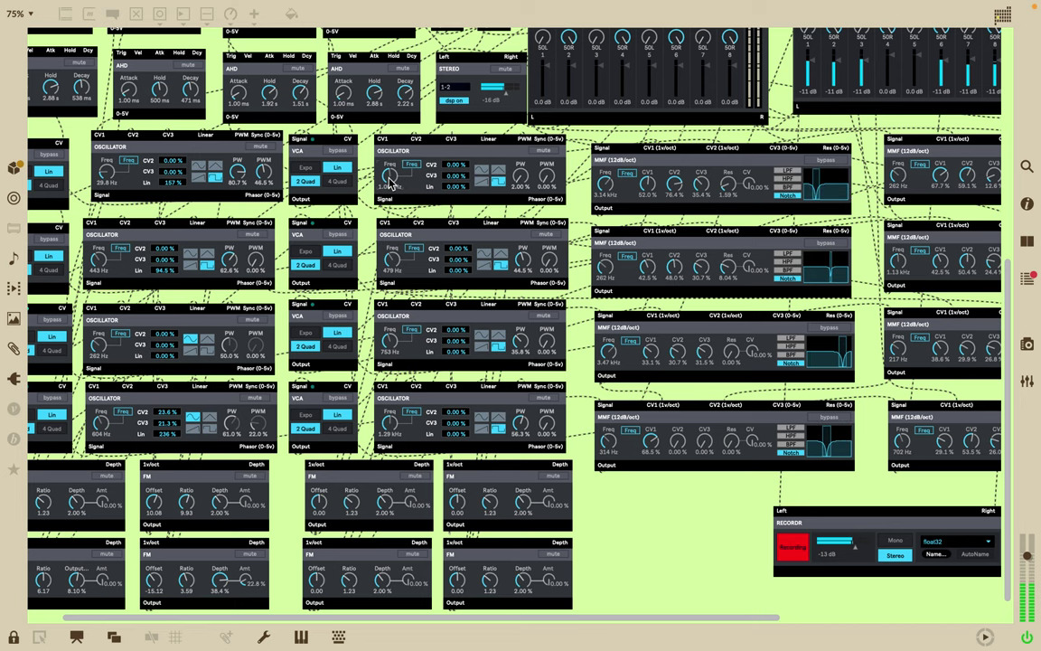
Step: Raise the top first-column oscillator's frequency and set its Lin amount to 0.00 %
scroll(390, 181, "up", 8)
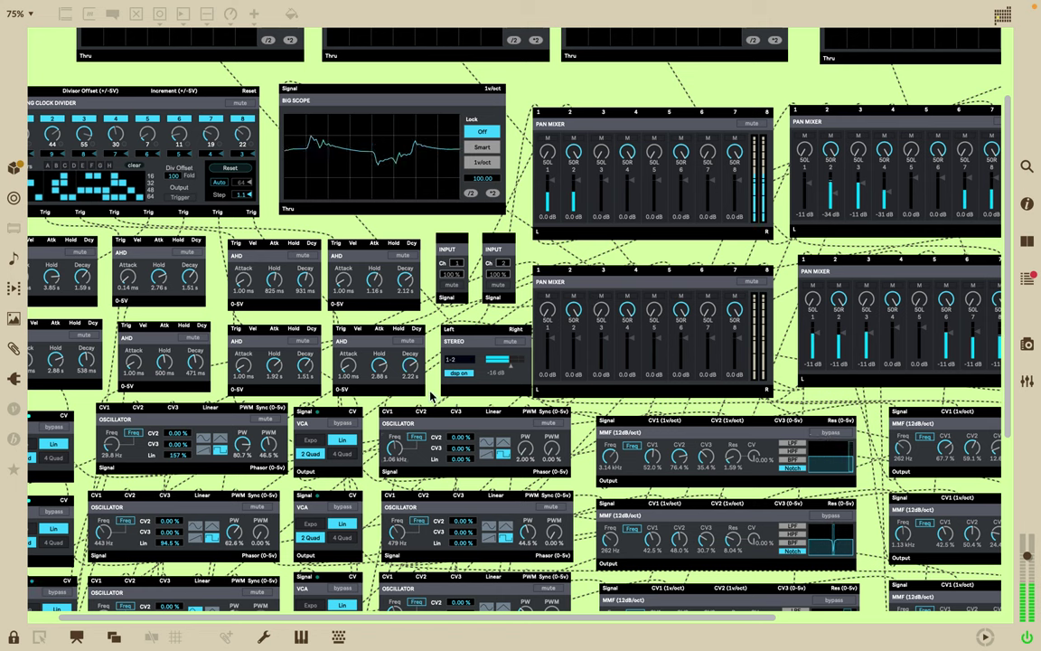
left_click(204, 439)
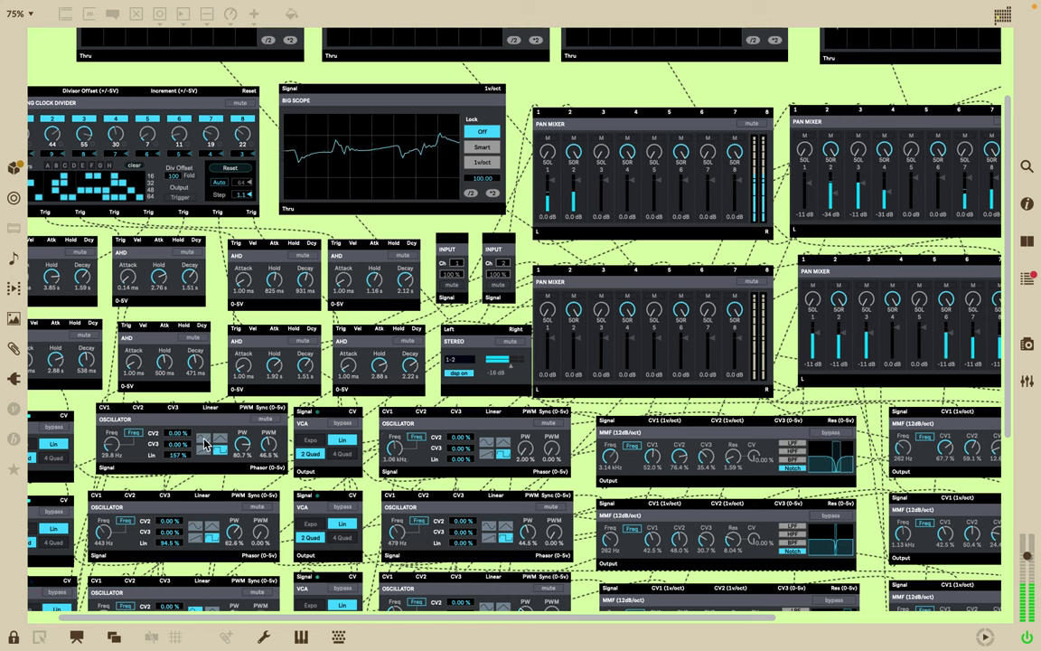
left_click(212, 451)
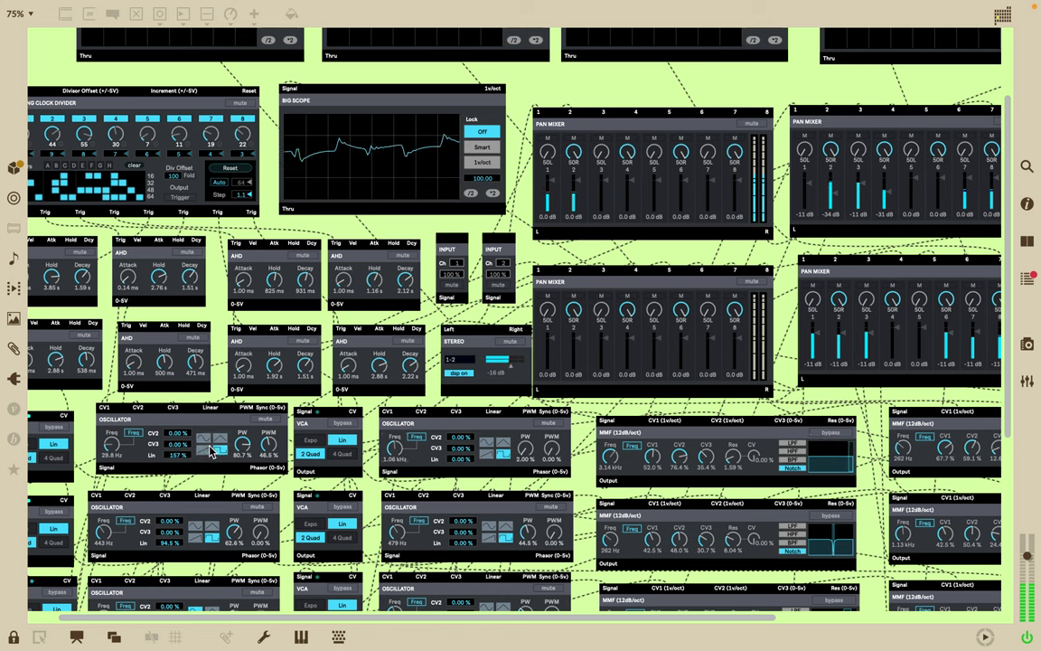
left_click_drag(111, 450, 111, 419)
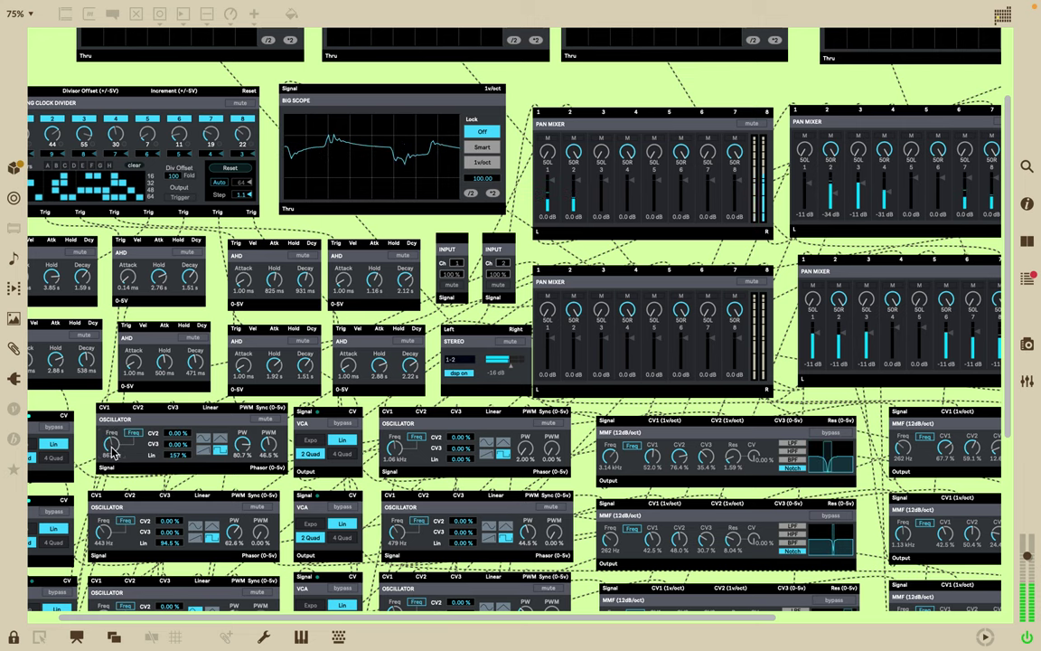
scroll(113, 453, "down", 3)
scroll(113, 453, "left", 2)
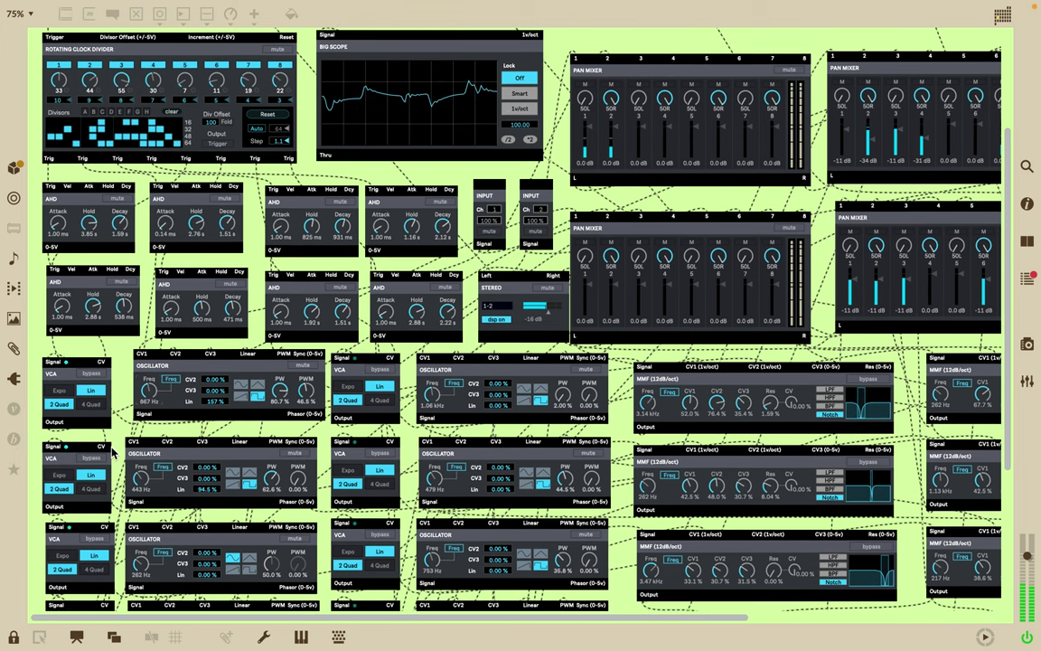
left_click_drag(214, 403, 214, 448)
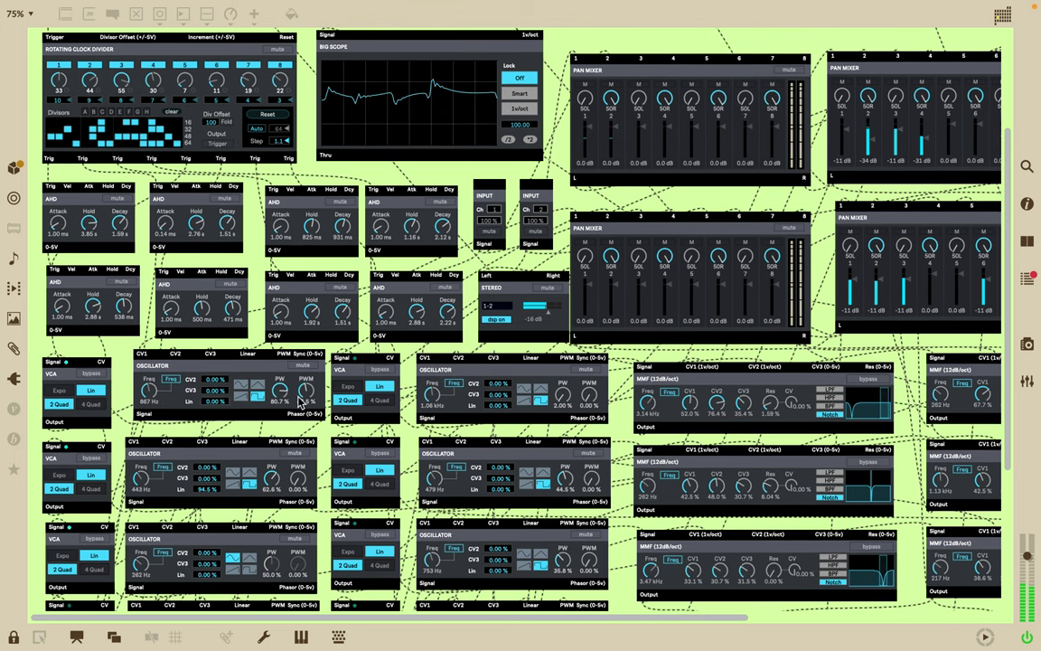
Step: Try another waveform on the top first-column oscillator, return to square, and set PW 58.7 %, PWM 18.9 % and frequency 4.81 kHz
left_click(258, 386)
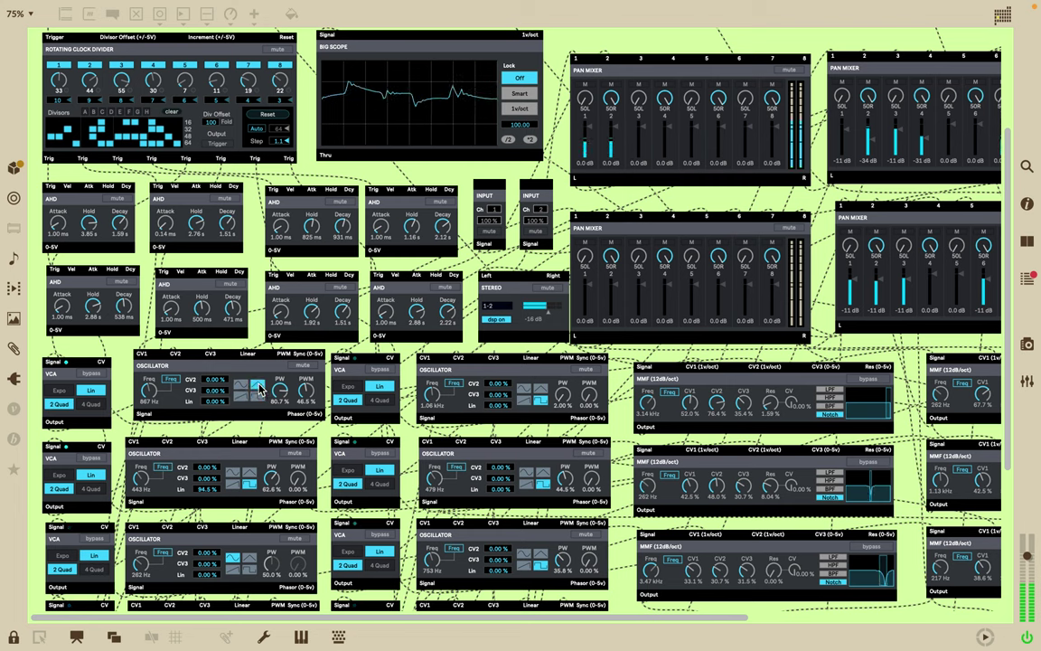
left_click(259, 399)
left_click_drag(281, 401, 283, 399)
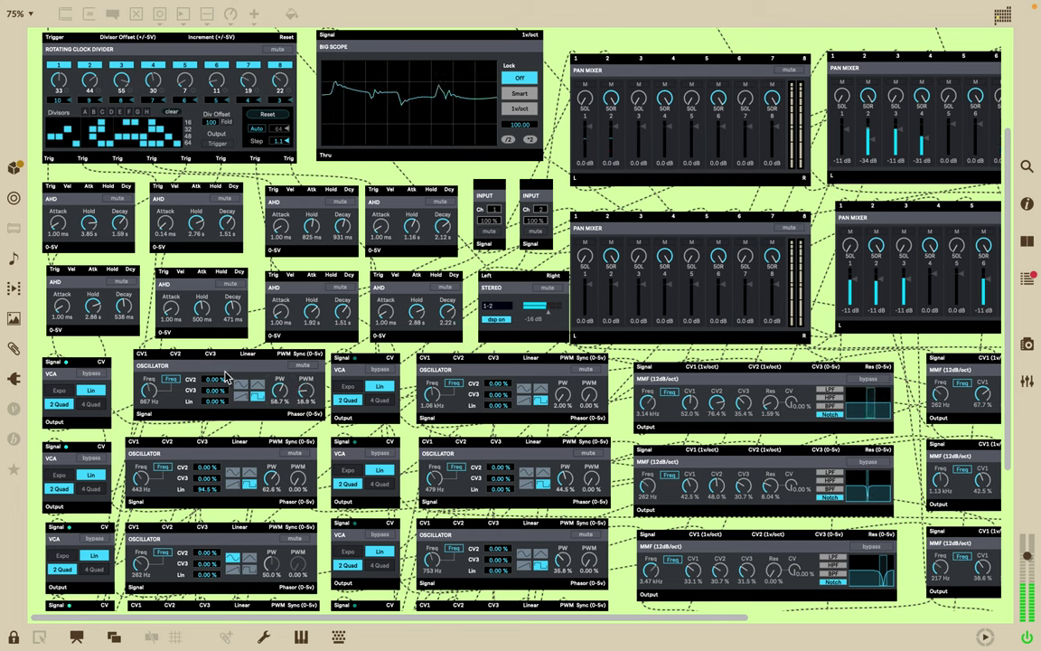
left_click(147, 391)
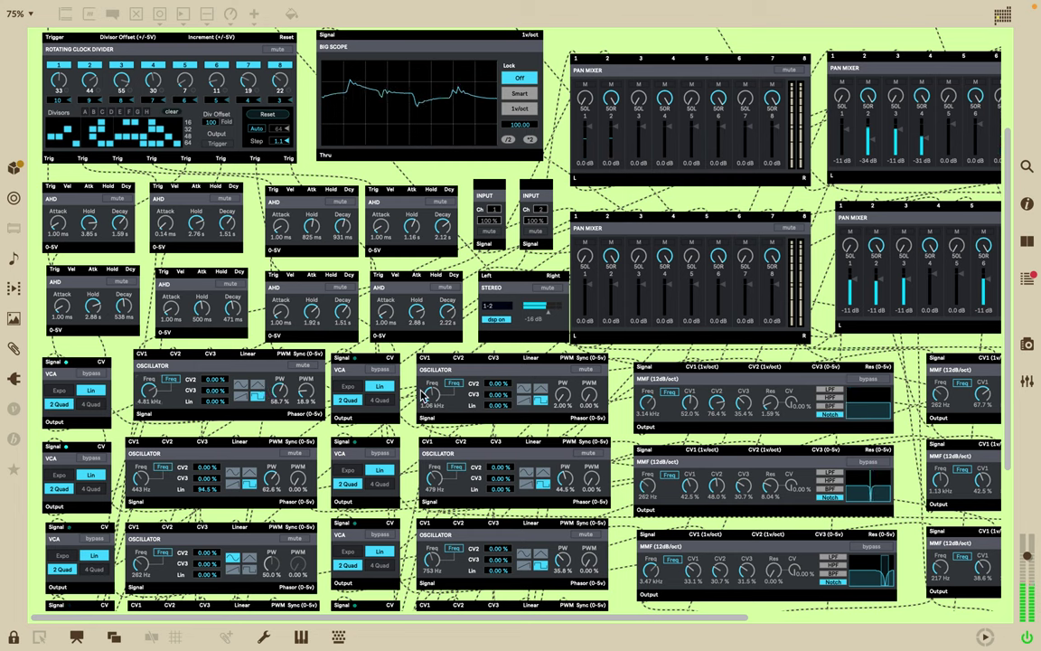
Step: Switch all eight VCAs in both columns to the Expo response
left_click(350, 387)
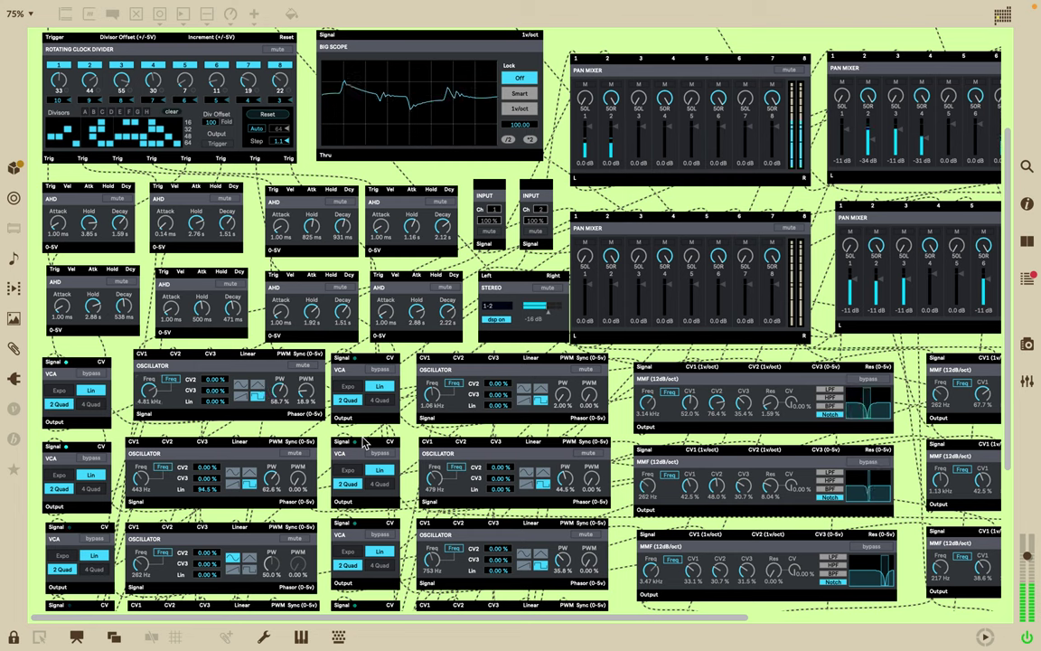
left_click(349, 469)
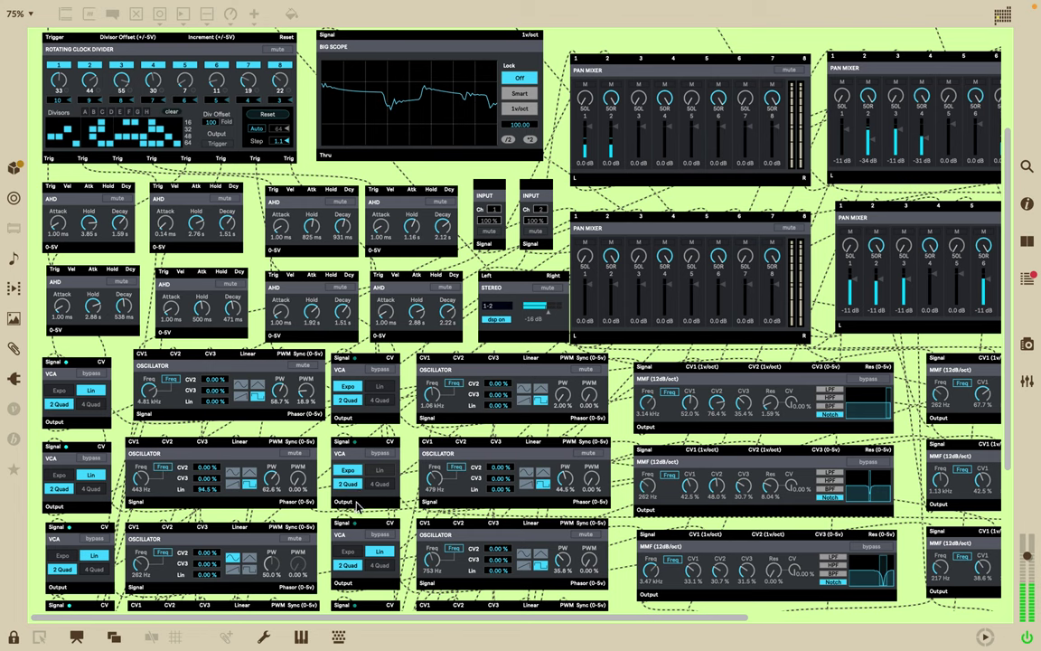
left_click(59, 389)
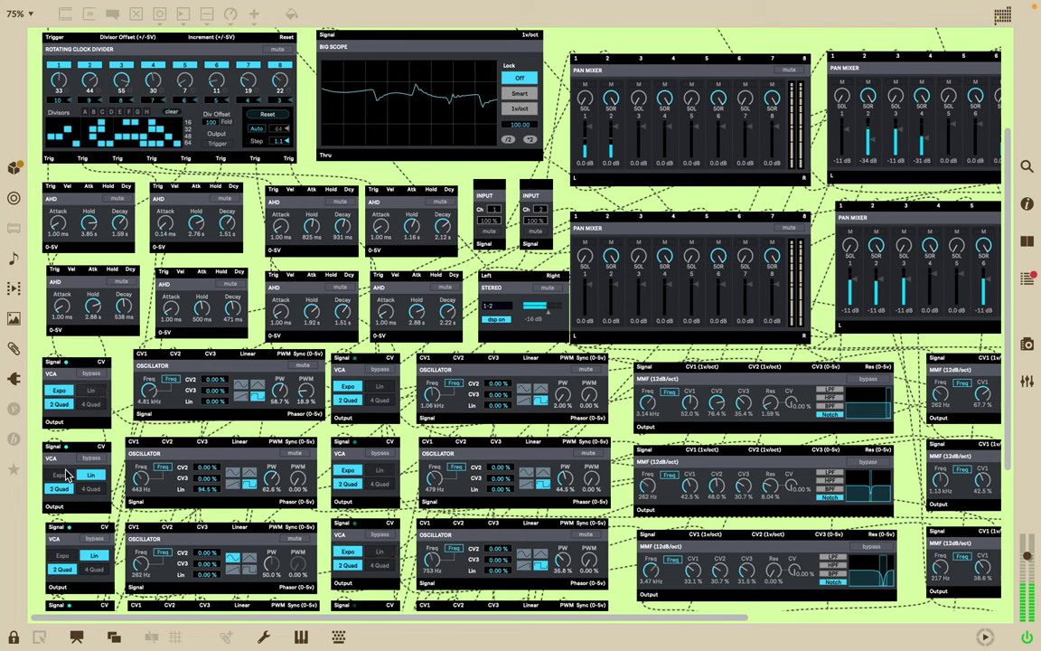
left_click(63, 475)
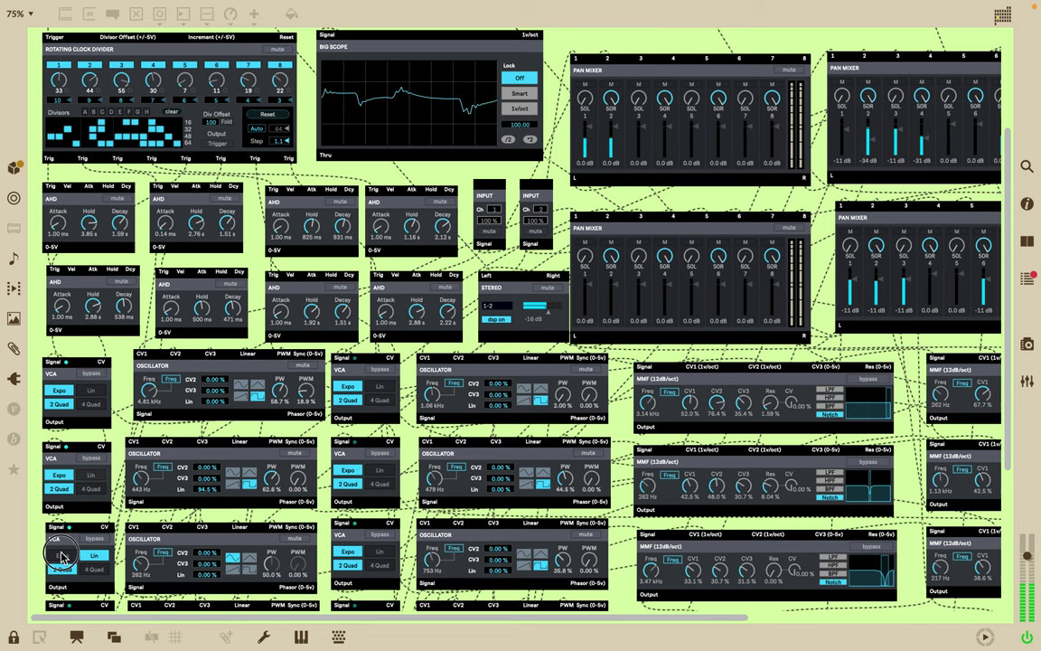
left_click(62, 555)
scroll(334, 530, "down", 3)
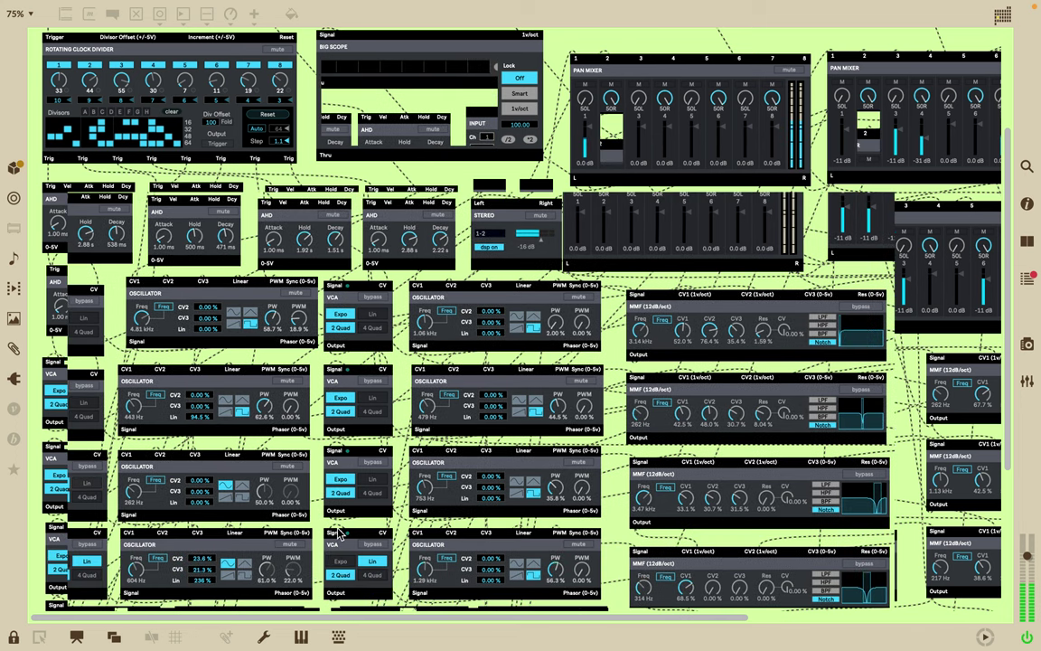
left_click(349, 525)
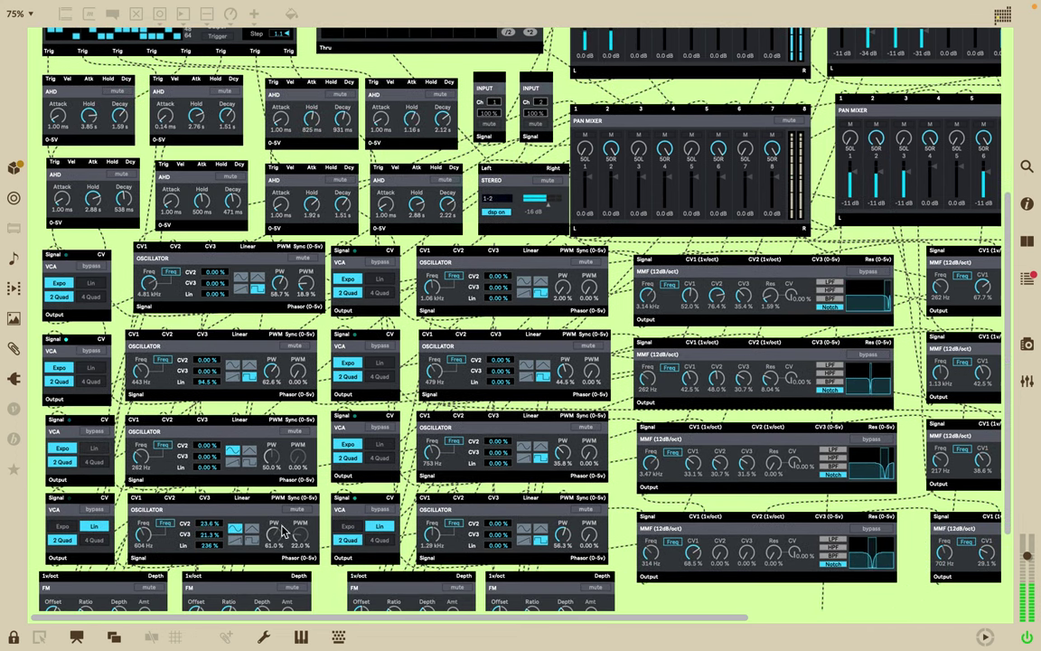
left_click(62, 526)
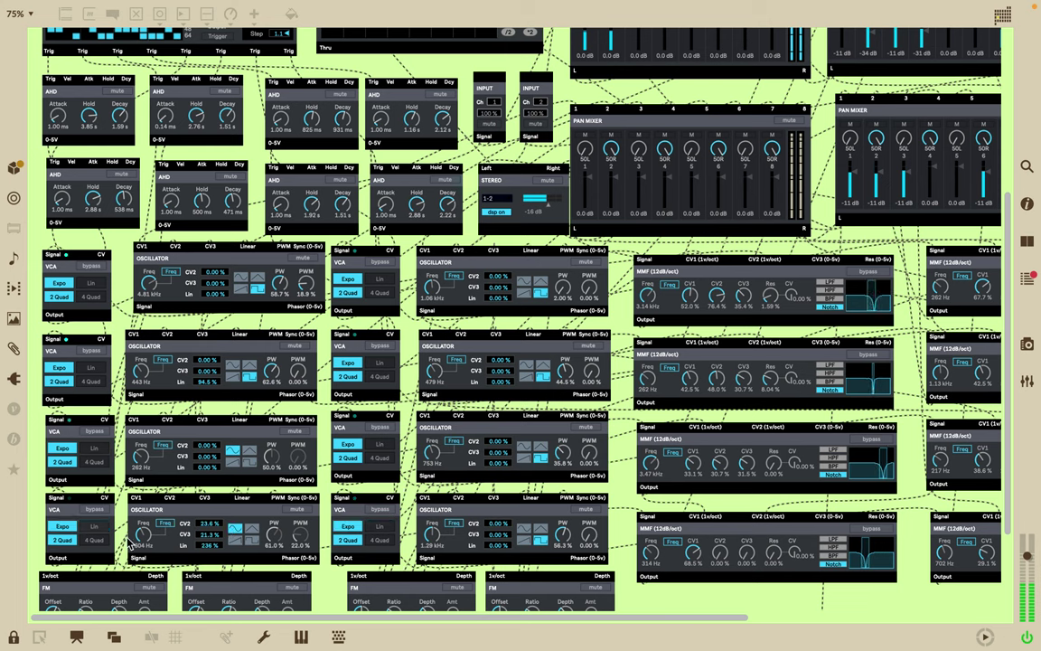
Step: Set the bottom first-column oscillator to 2.30 kHz with a square wave, and the bottom second-column oscillator's frequency to 406 Hz
left_click_drag(142, 535, 143, 511)
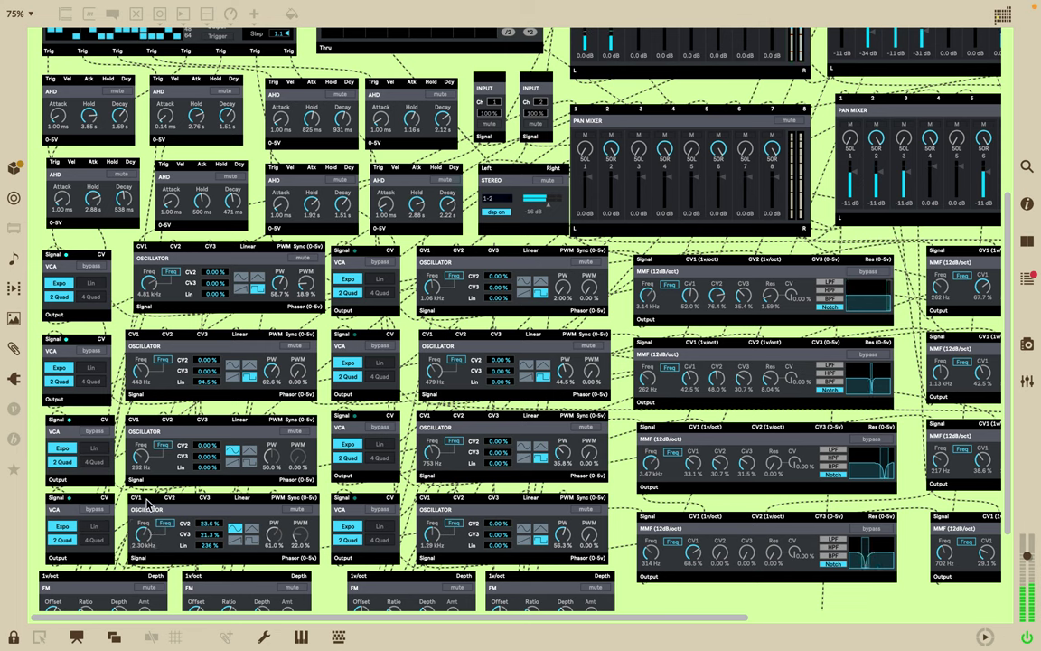
left_click(254, 543)
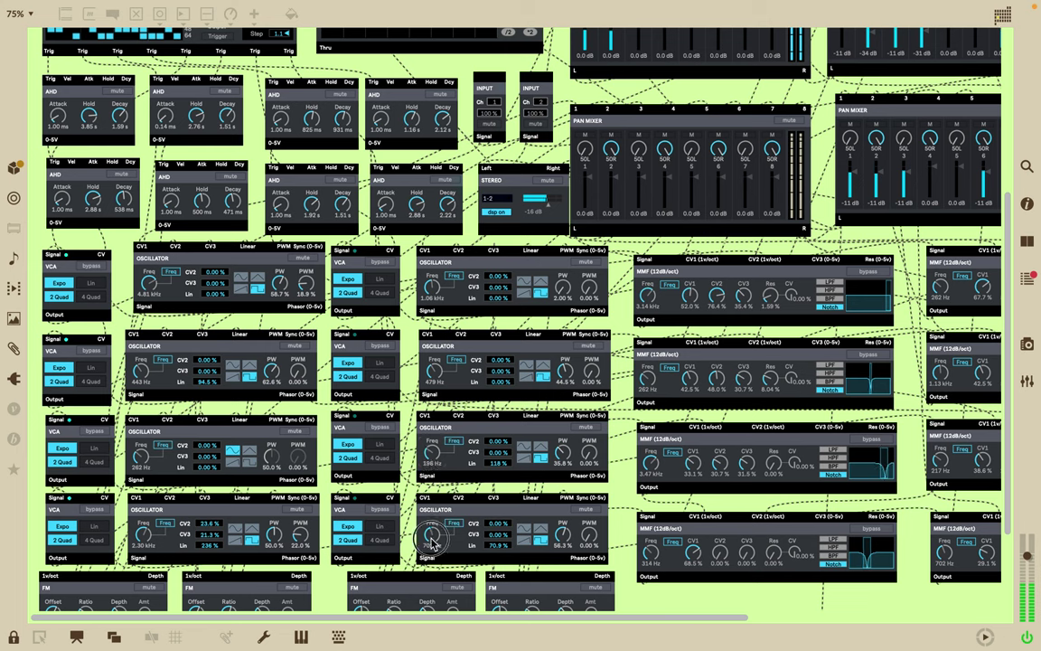
left_click_drag(431, 540, 431, 553)
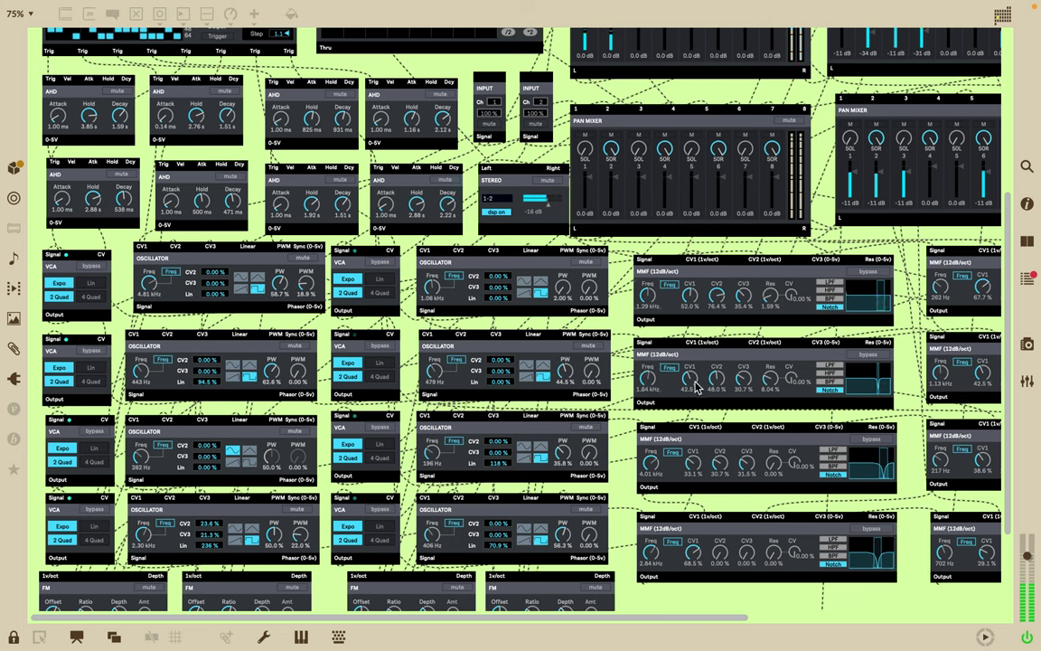
Step: Set the CV1 amount of the second MMF filter in the first filter column to 71.7 %
left_click_drag(690, 352, 691, 343)
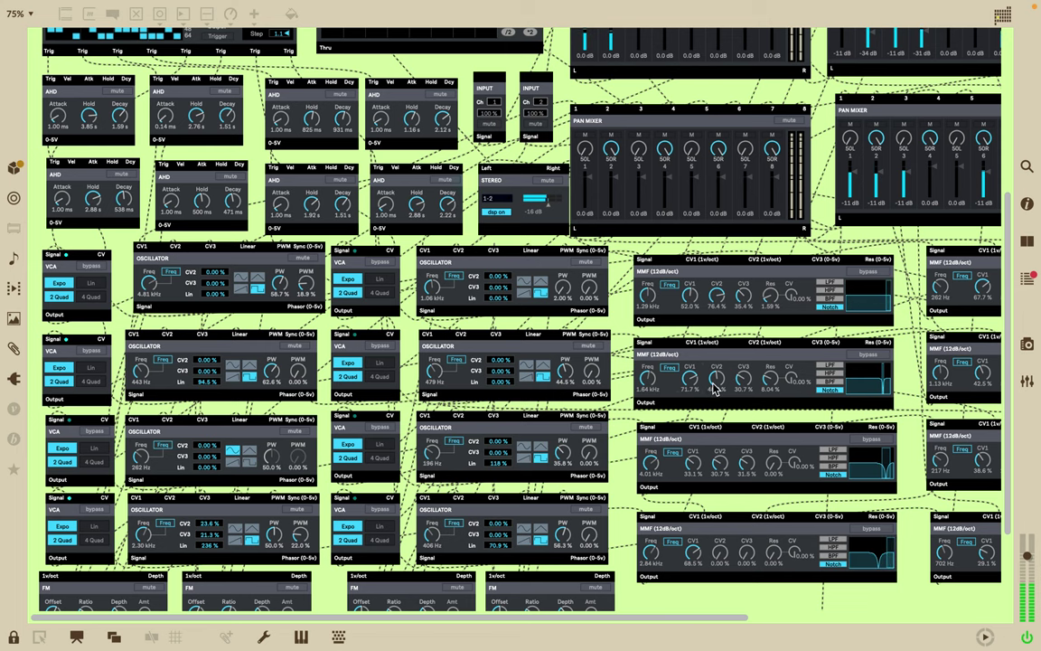
Step: Set the second first-column MMF filter's CV2 amount to 51.2 % and the top second-column oscillator's frequency to 2.30 kHz
left_click_drag(720, 381, 720, 378)
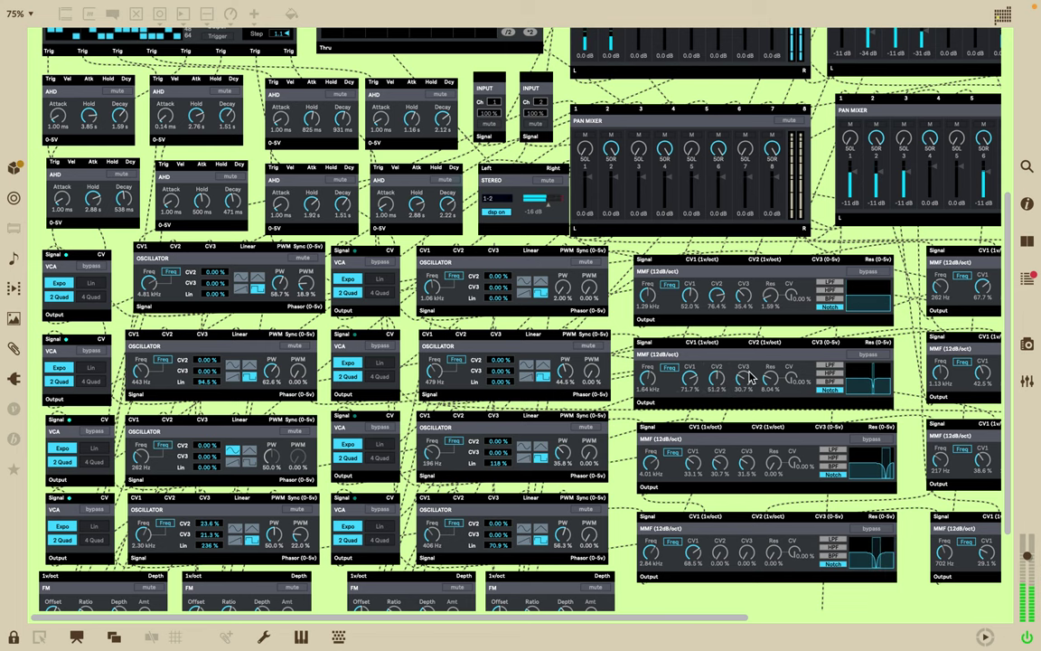
scroll(750, 376, "right", 5)
scroll(749, 376, "right", 1)
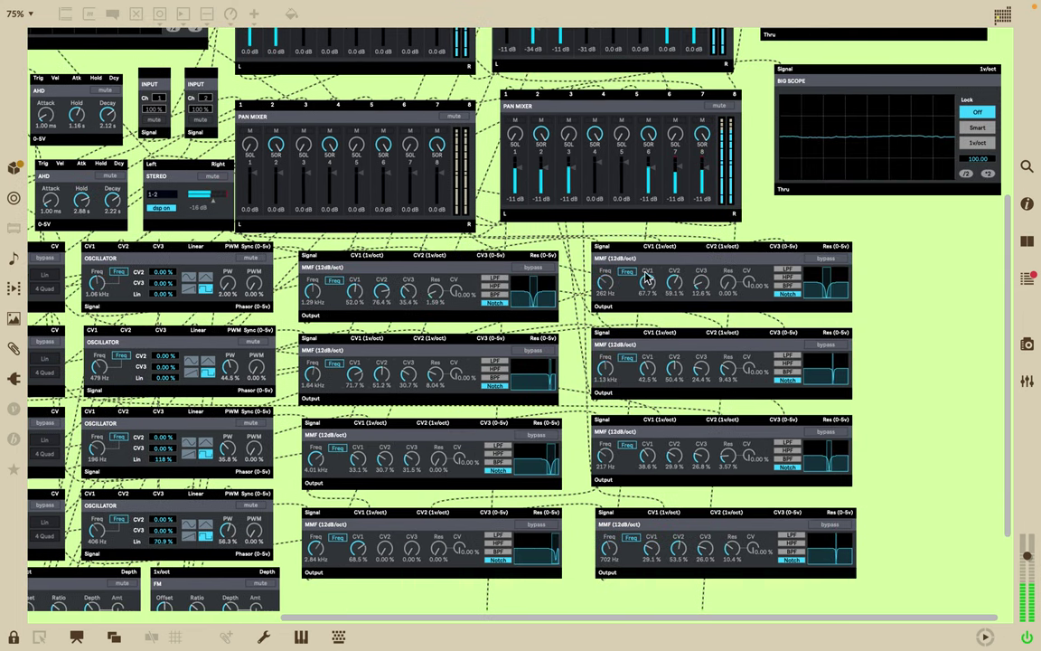
scroll(622, 255, "left", 6)
scroll(622, 255, "down", 1)
scroll(622, 255, "up", 1)
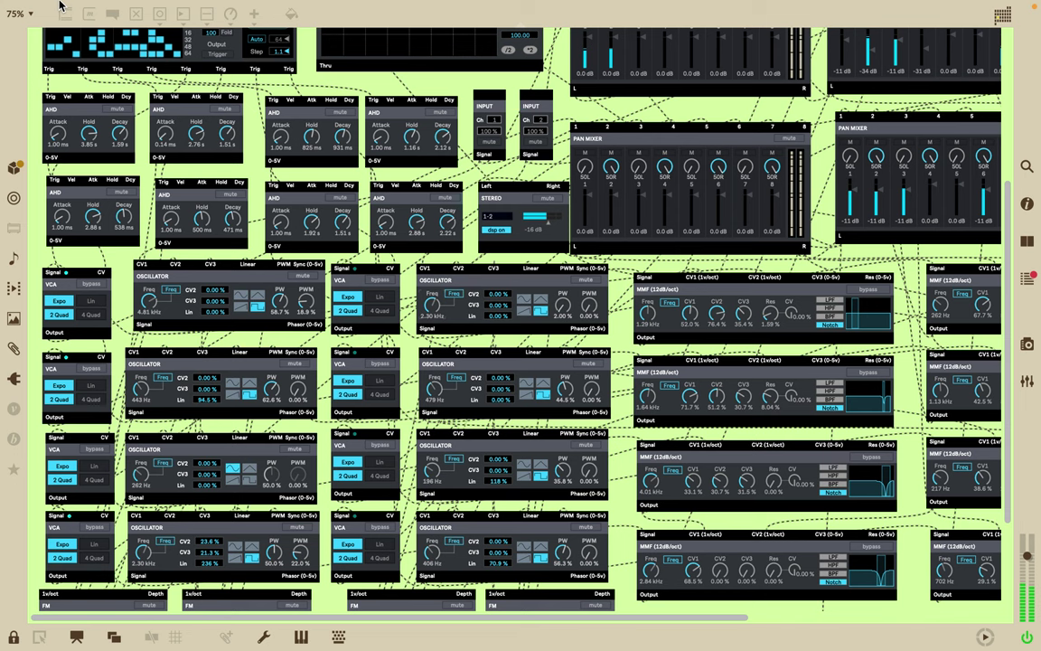
Step: Take the patch window out of full screen and switch to Logic Pro
mouse_move(60, 1)
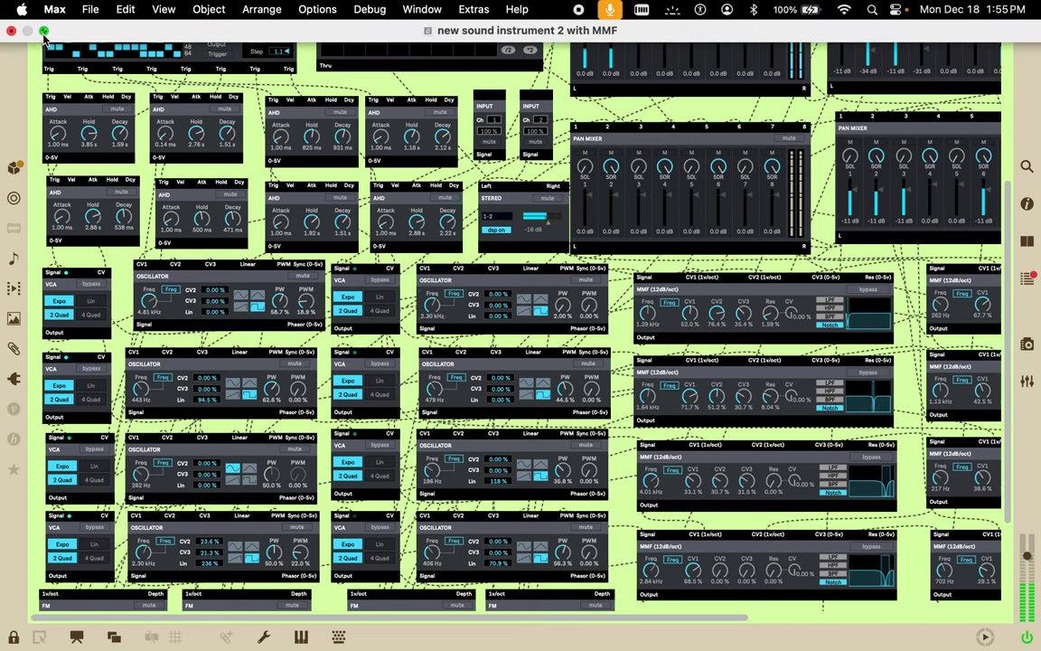
mouse_move(43, 34)
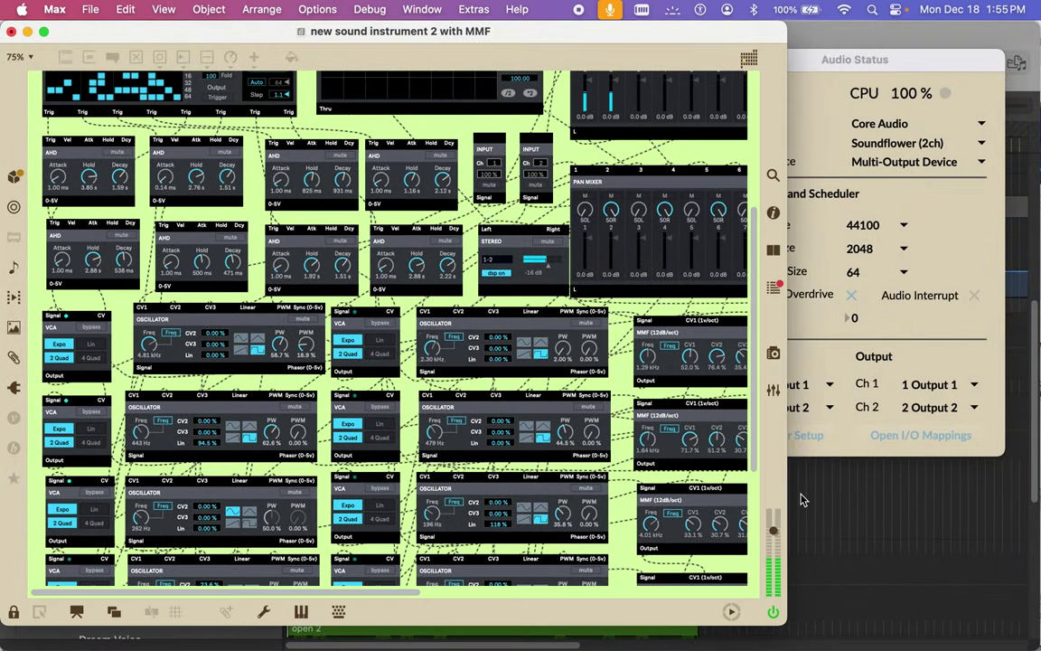
left_click(800, 500)
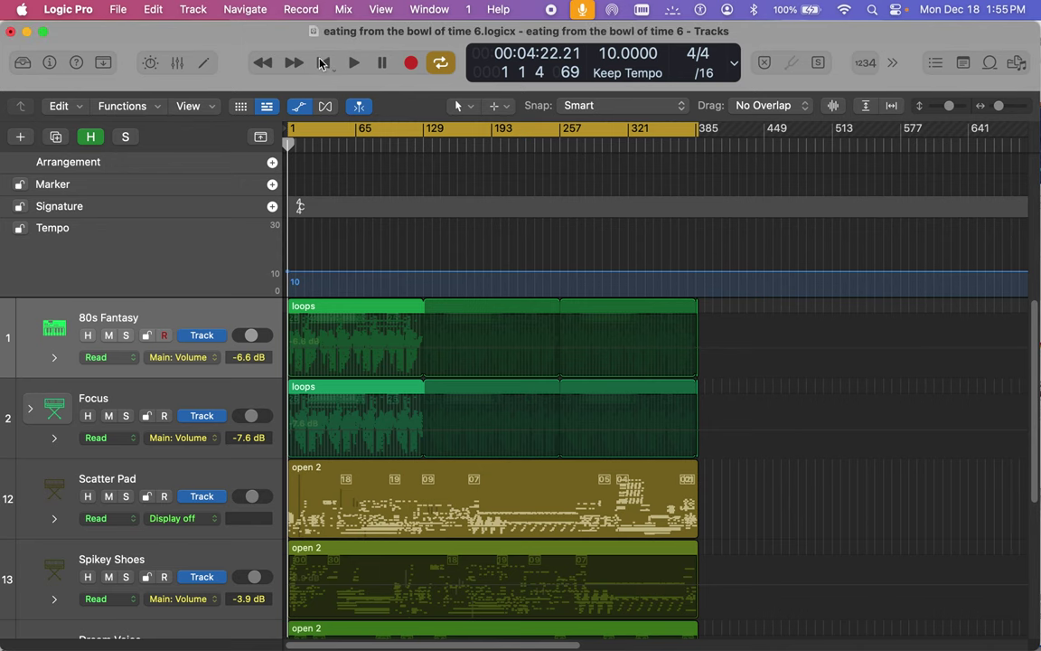
Step: Return the playhead to the project start, hide the global tracks and start playback
left_click(323, 62)
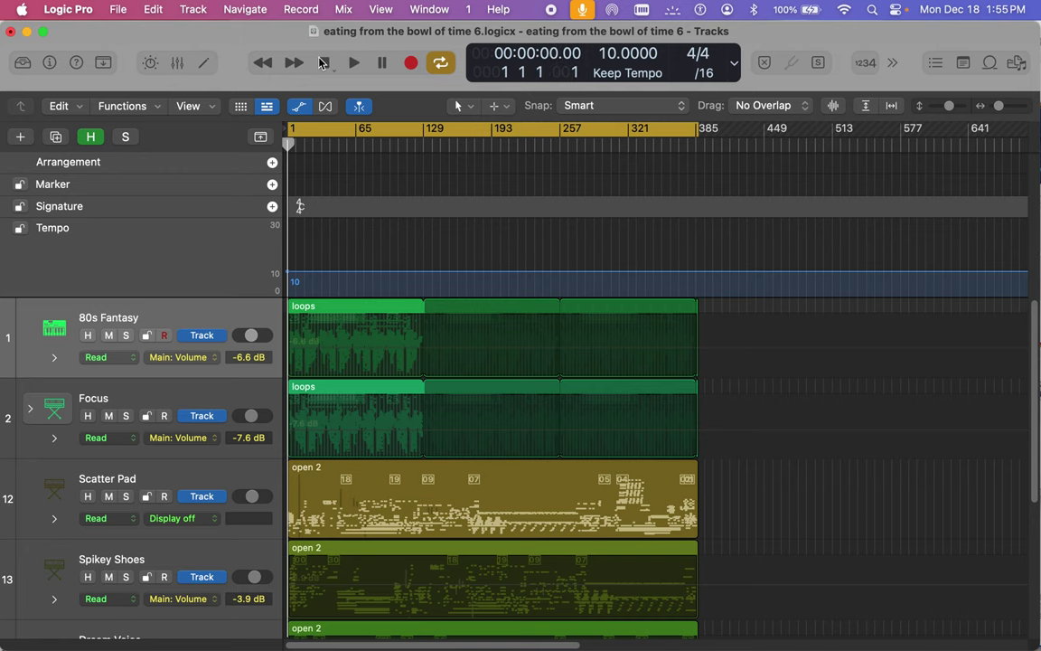
left_click(260, 136)
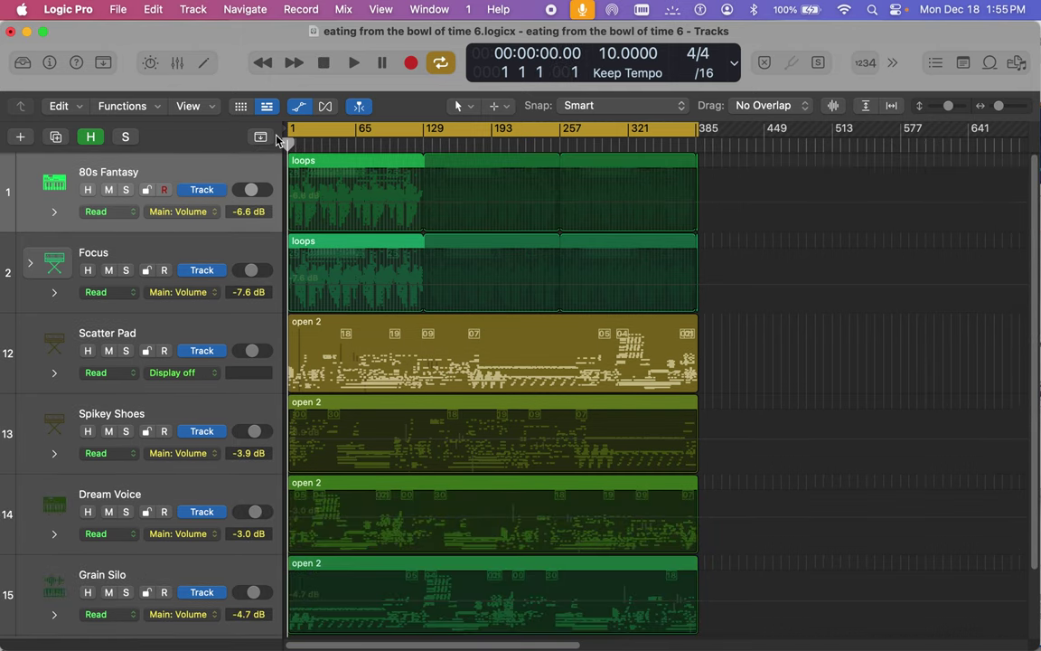
left_click(352, 63)
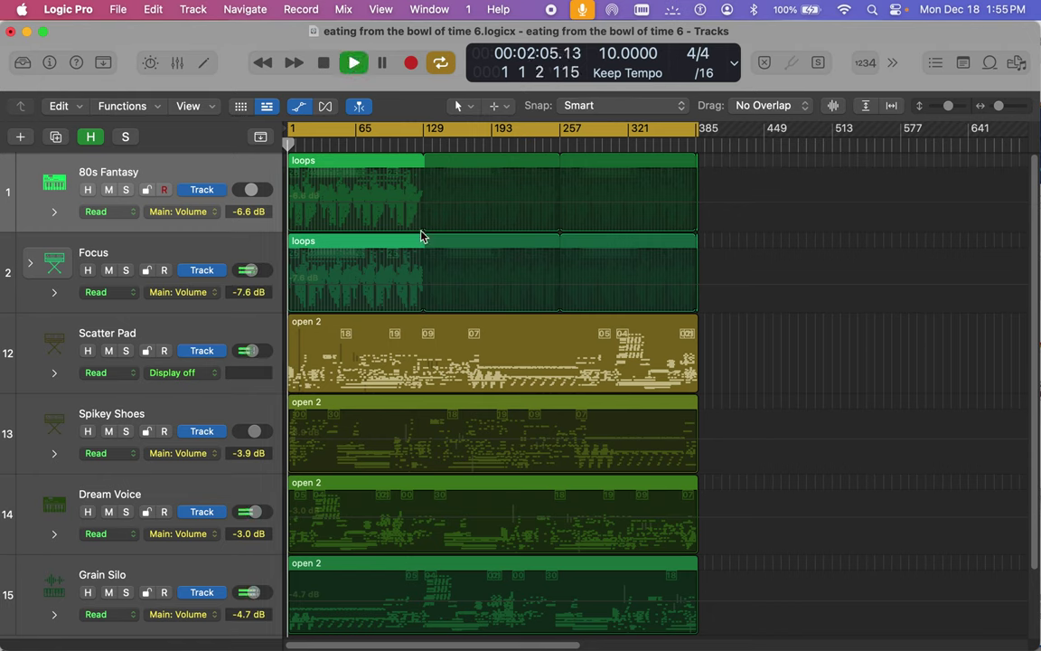
Step: Switch back to Max and raise channels 1 and 2 of the upper first-column pan mixer to 6.0 dB
mouse_move(684, 644)
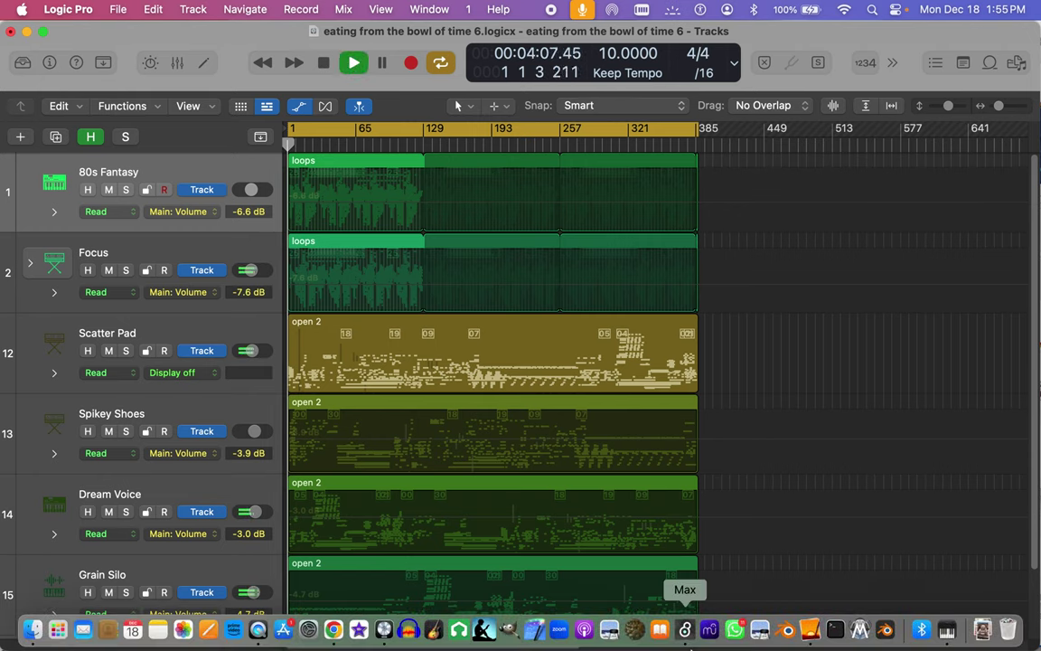
left_click(684, 630)
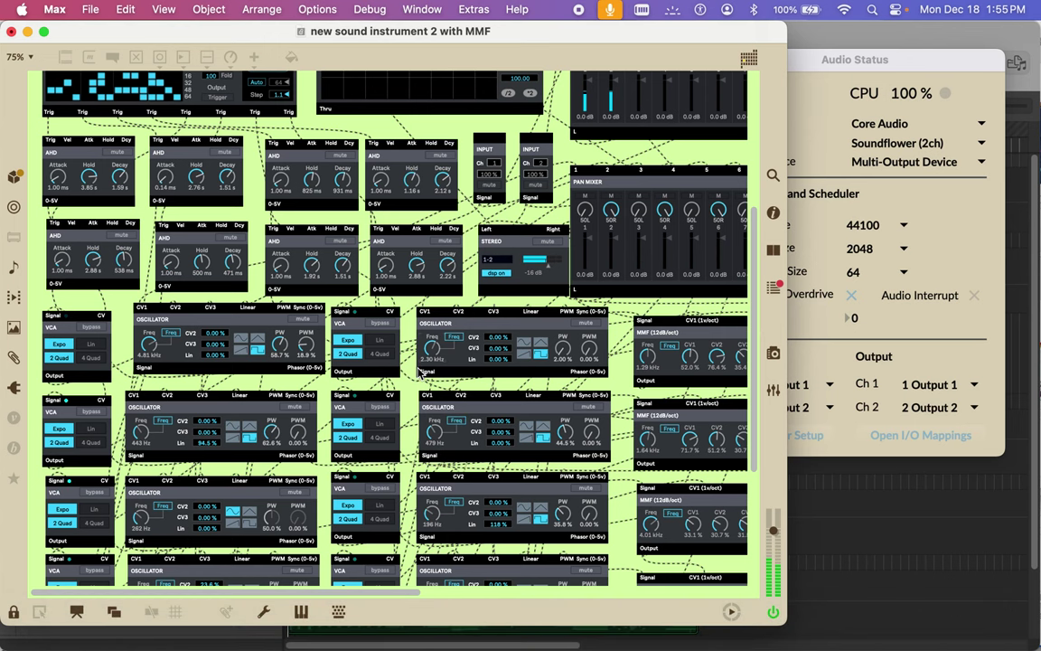
scroll(440, 282, "up", 3)
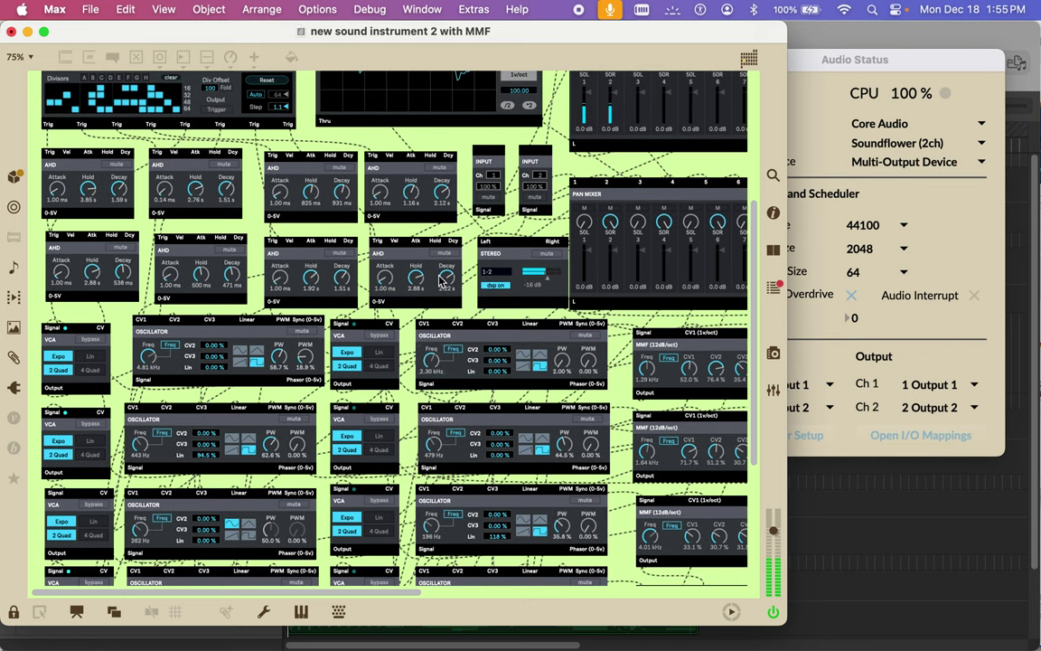
scroll(440, 282, "right", 10)
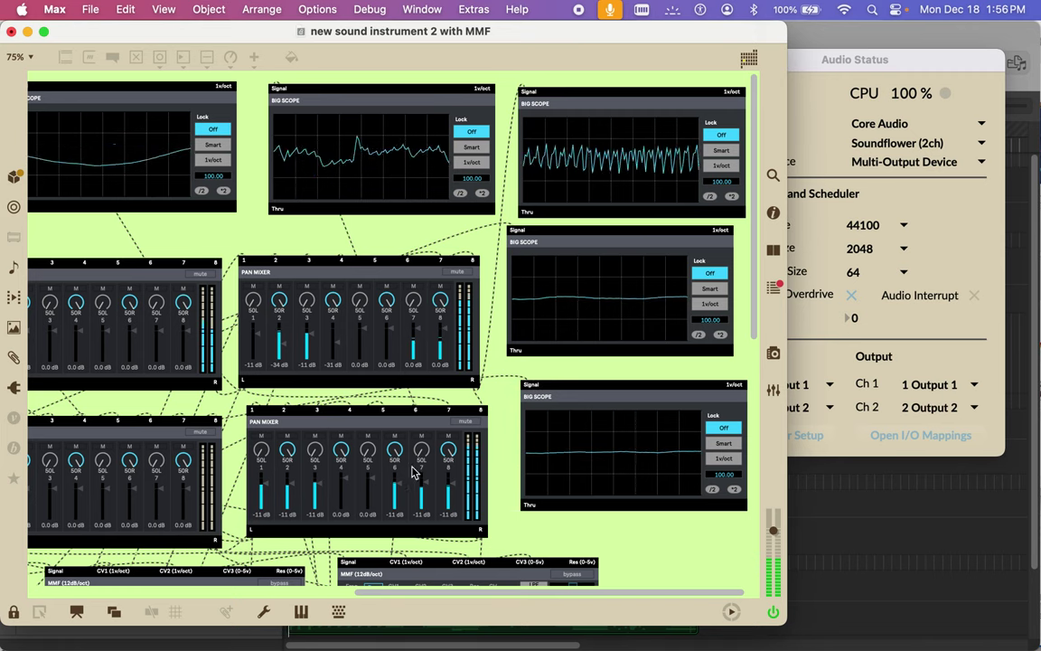
scroll(528, 540, "left", 8)
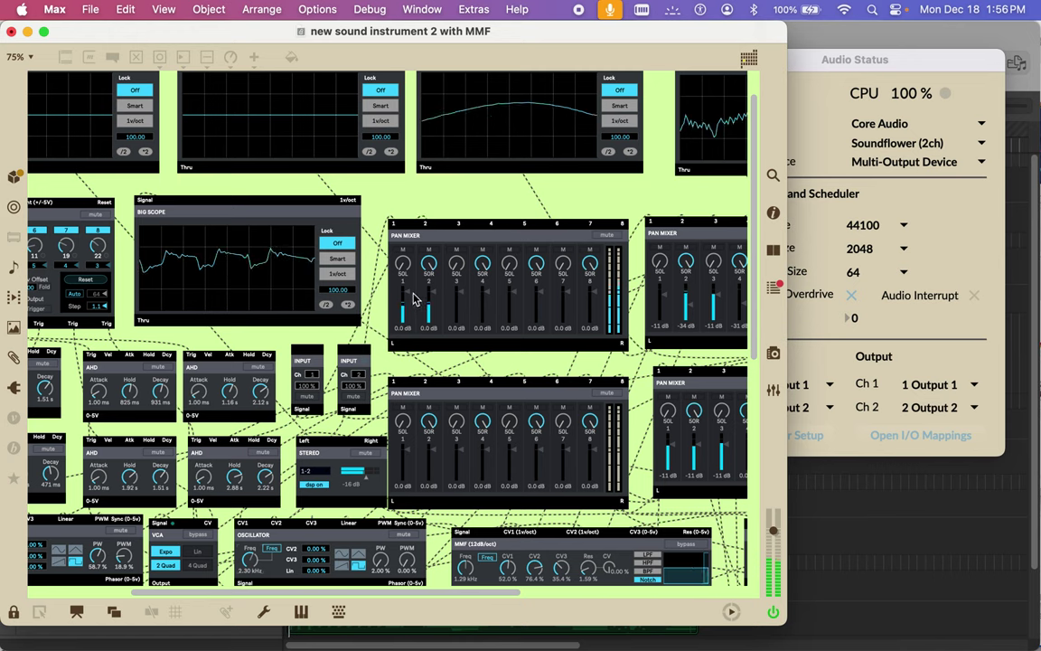
left_click_drag(413, 294, 435, 220)
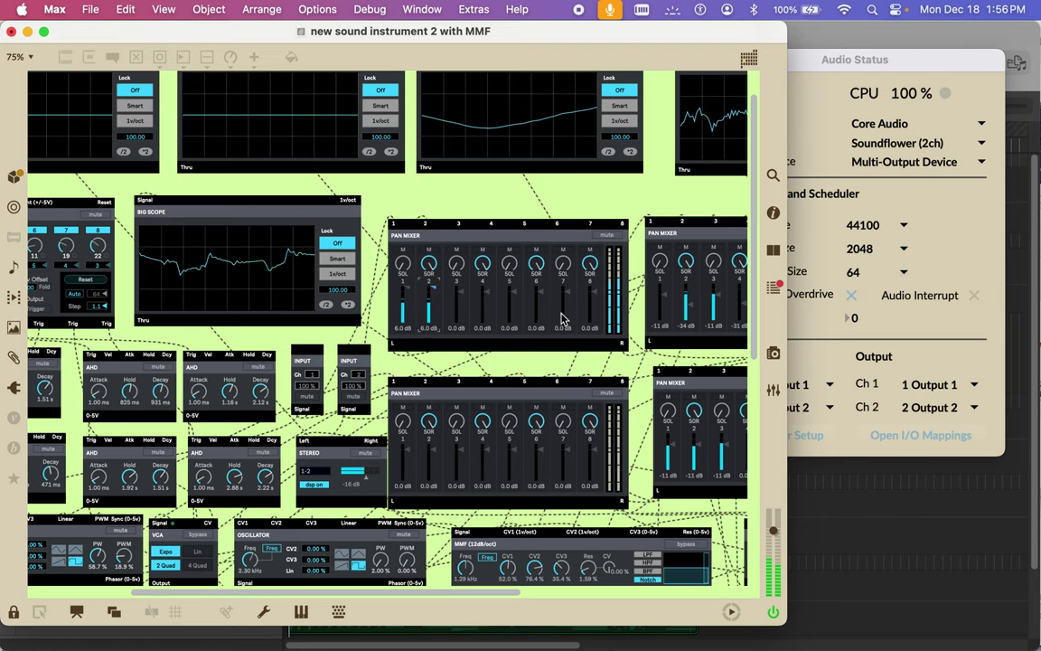
Step: Try louder levels on channels 7 and 8 of the lower second-column pan mixer, and settle on -12 dB and -10 dB
scroll(617, 298, "right", 10)
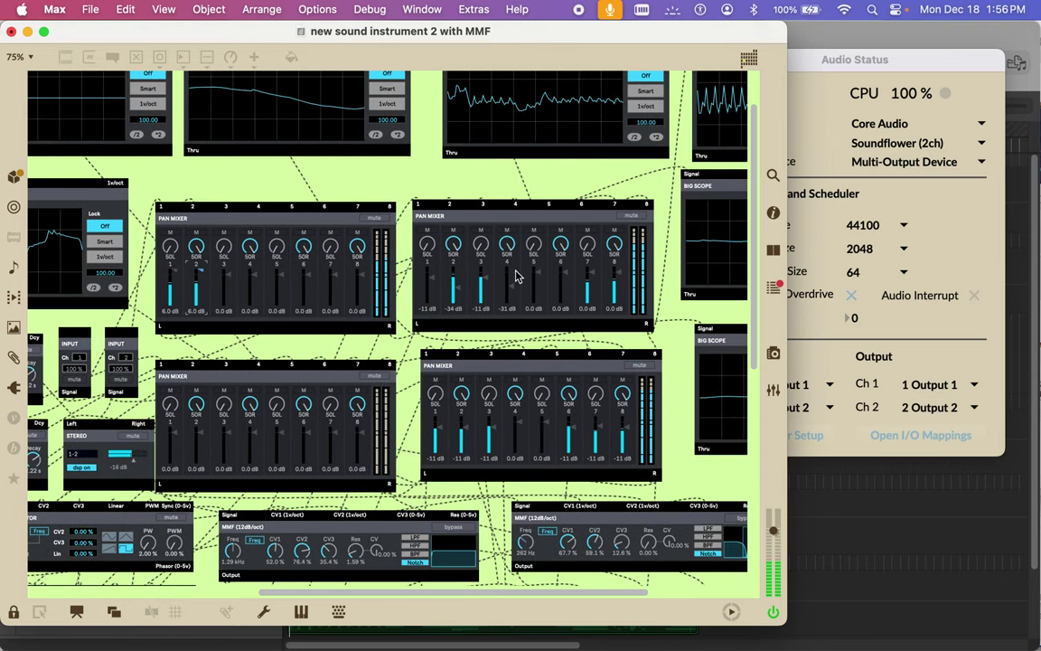
scroll(586, 239, "left", 1)
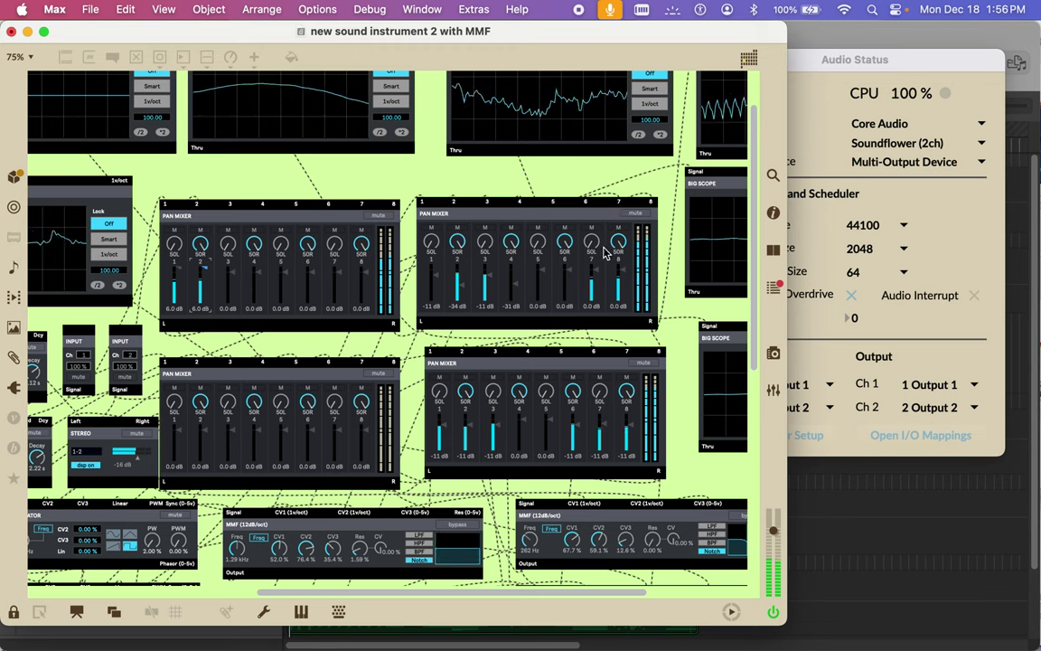
left_click_drag(597, 272, 605, 215)
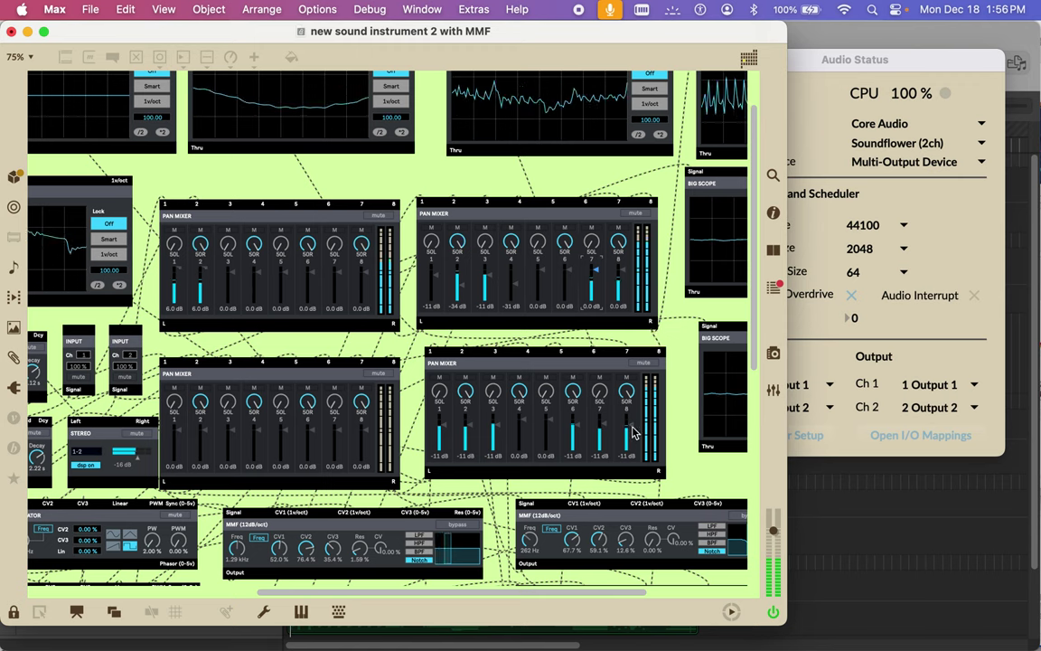
left_click_drag(631, 396, 629, 391)
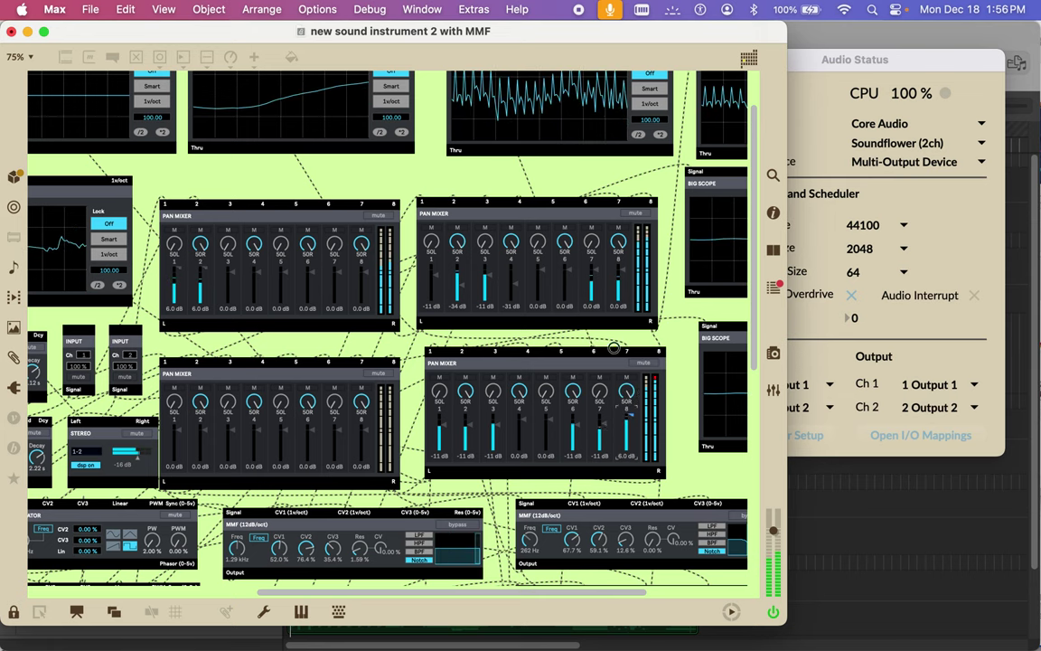
left_click_drag(606, 419, 604, 331)
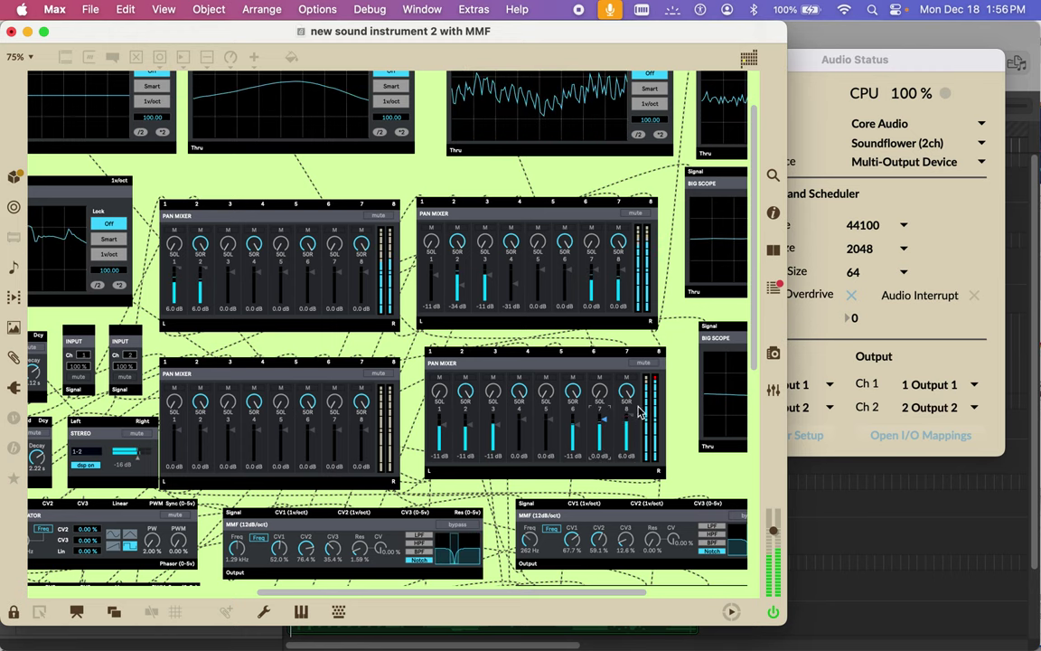
left_click_drag(630, 425, 605, 426)
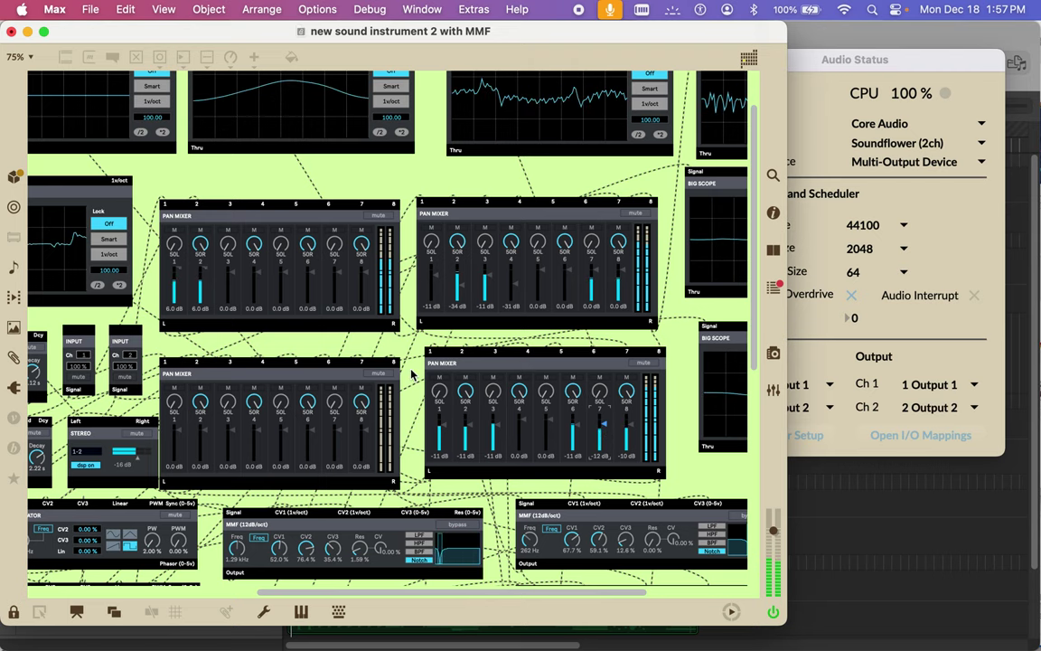
Step: Set both top oscillators to a sine wave at 928 Hz, and the bottom second-column oscillator's frequency to 1.13 kHz
scroll(414, 371, "left", 10)
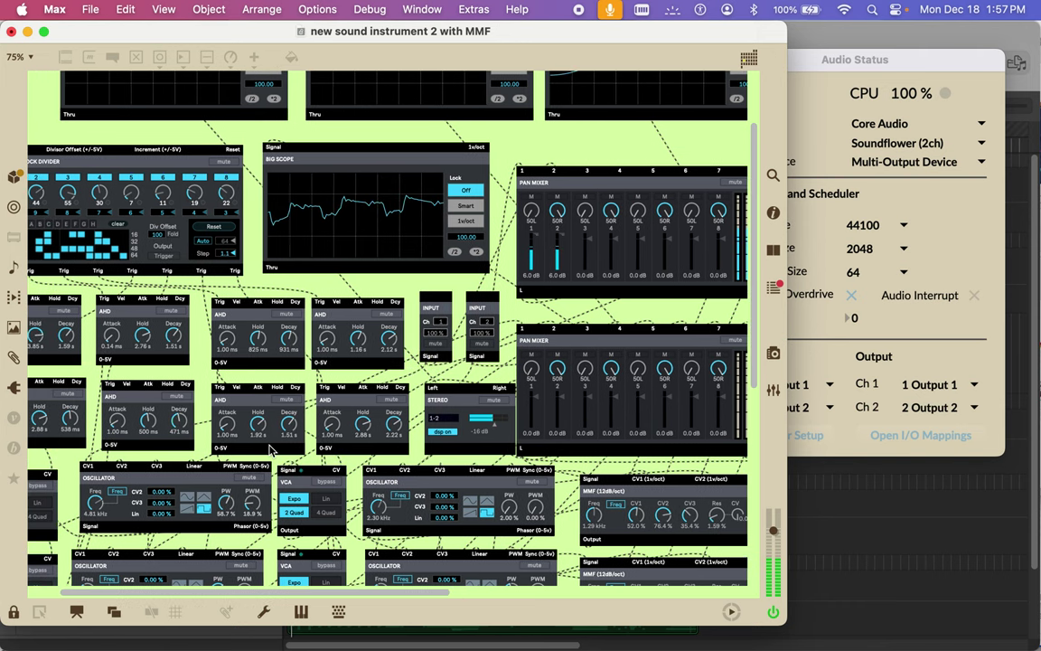
scroll(271, 444, "left", 3)
scroll(270, 449, "down", 1)
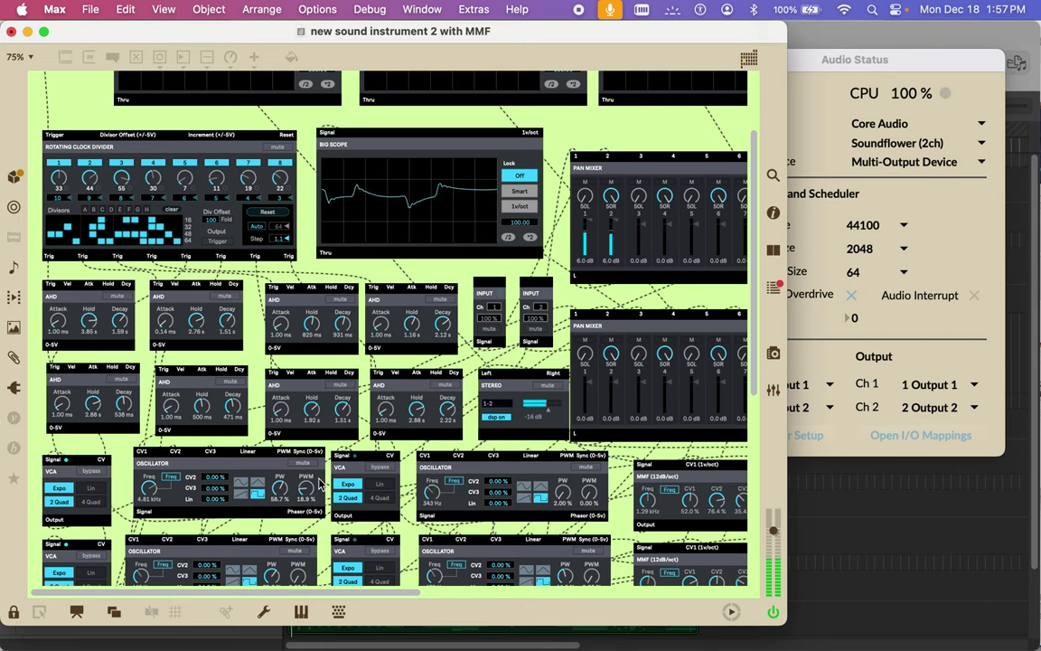
left_click_drag(153, 493, 147, 513)
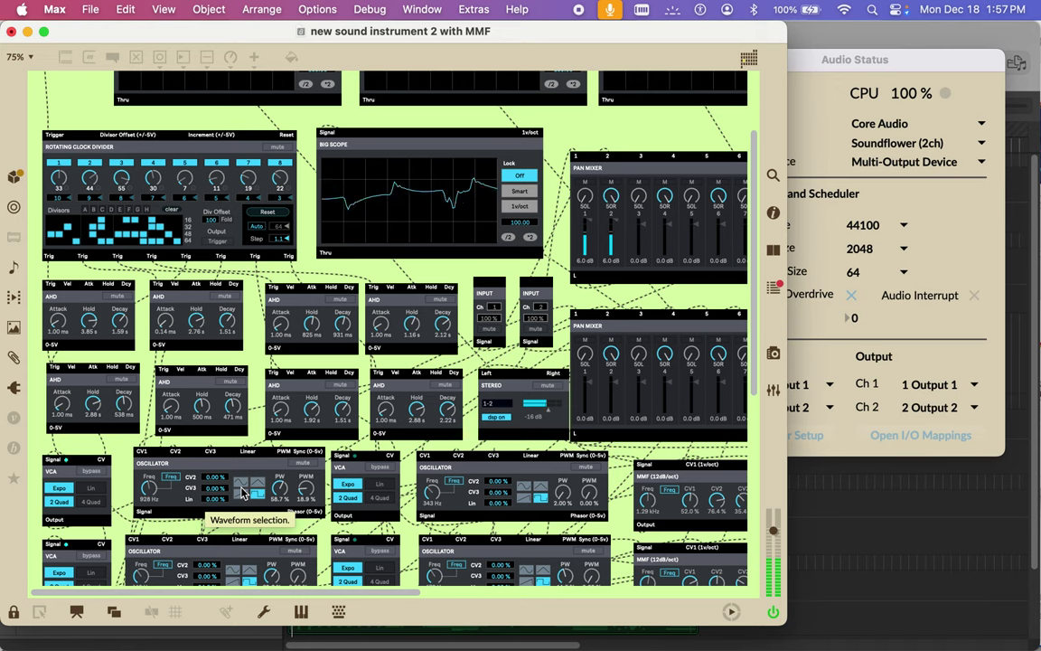
left_click(241, 486)
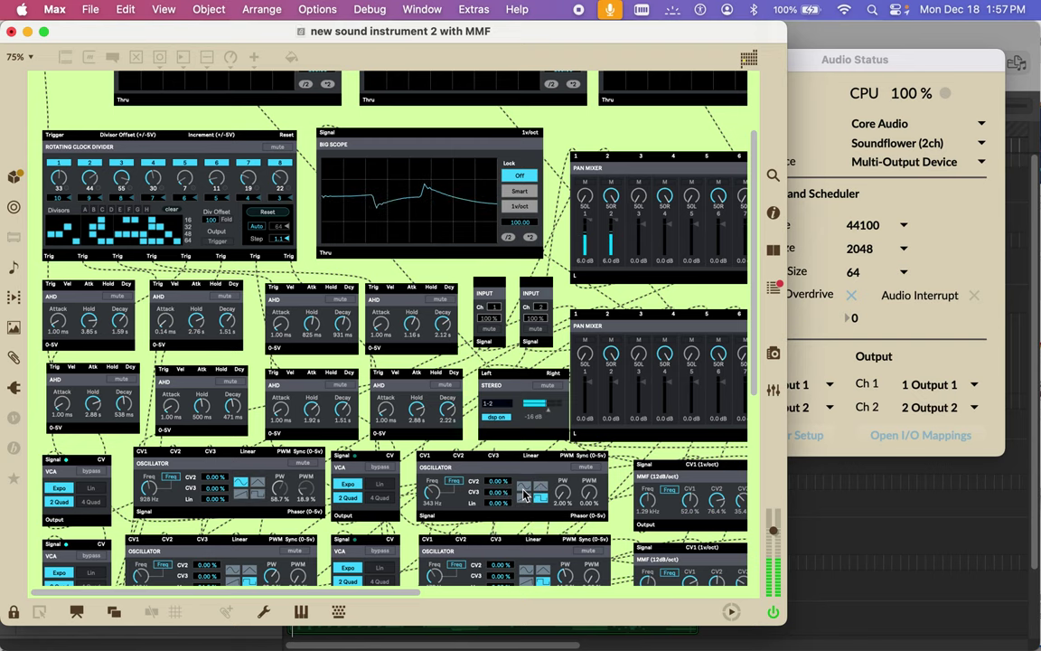
left_click(523, 489)
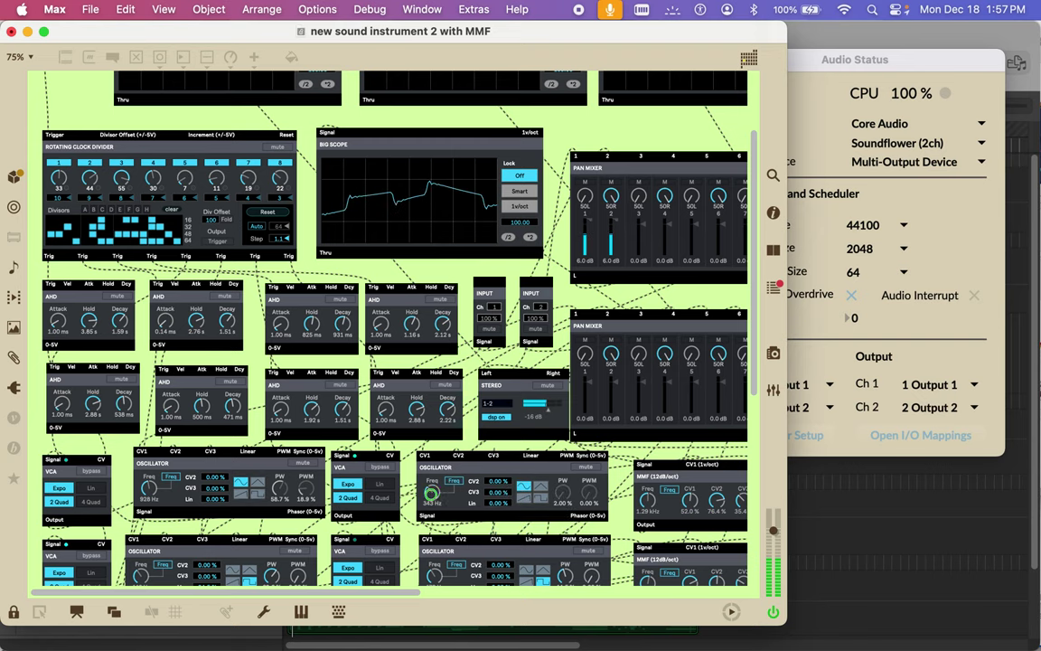
scroll(431, 495, "down", 10)
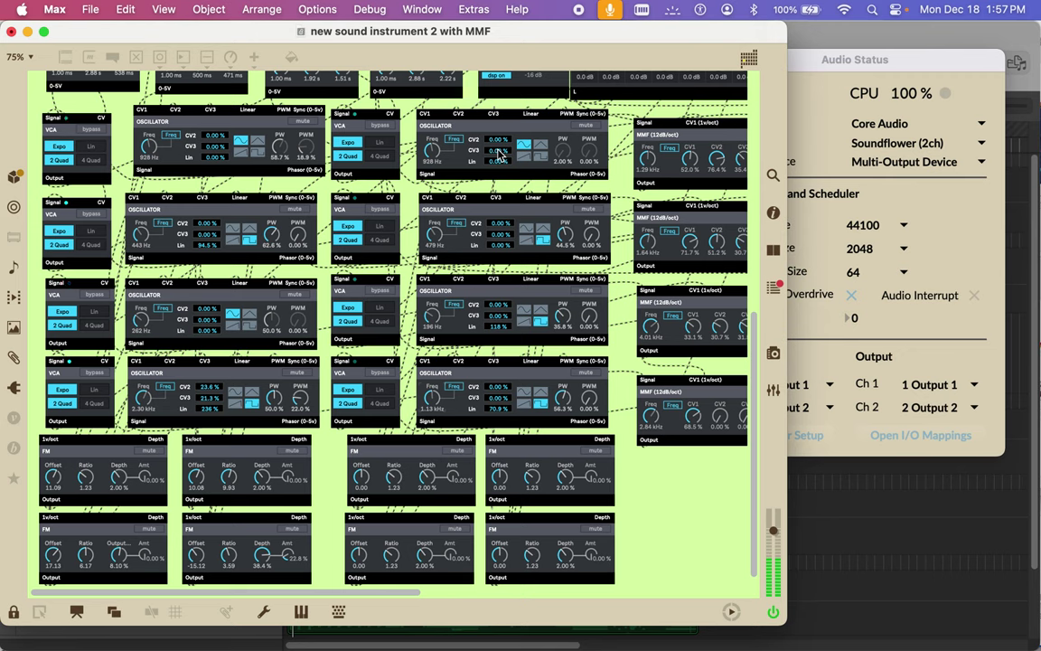
Step: Set the top second-column oscillator's CV2 to 81.1 % and Lin to 339 %, and the top first-column oscillator to square with PW 27.2 %
left_click_drag(499, 153, 495, 59)
left_click_drag(499, 149, 497, 99)
left_click_drag(497, 164, 498, 183)
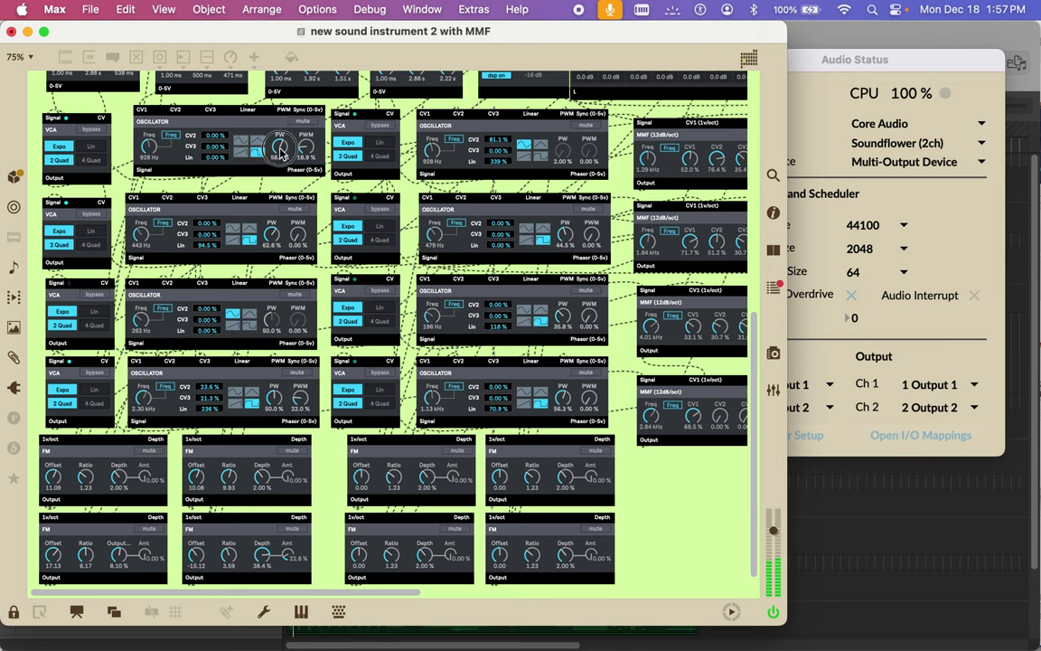
left_click_drag(280, 146, 282, 154)
Step: Try a sawtooth on the top second-column oscillator, set its frequency to 196 Hz and Lin to 0.00 %, and return to square
left_click(542, 160)
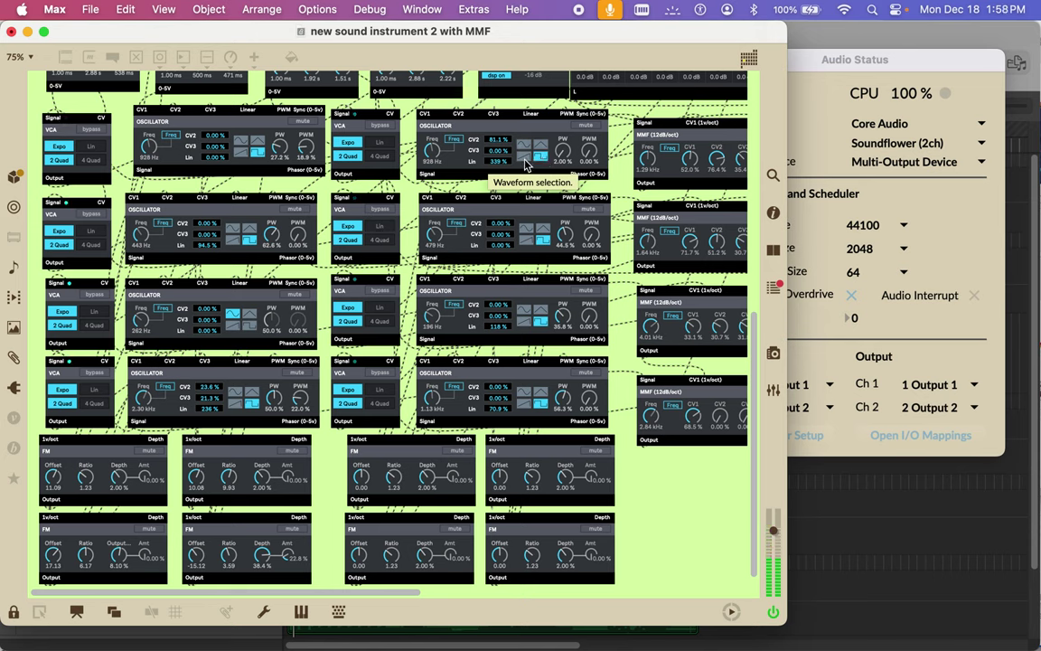
left_click(525, 161)
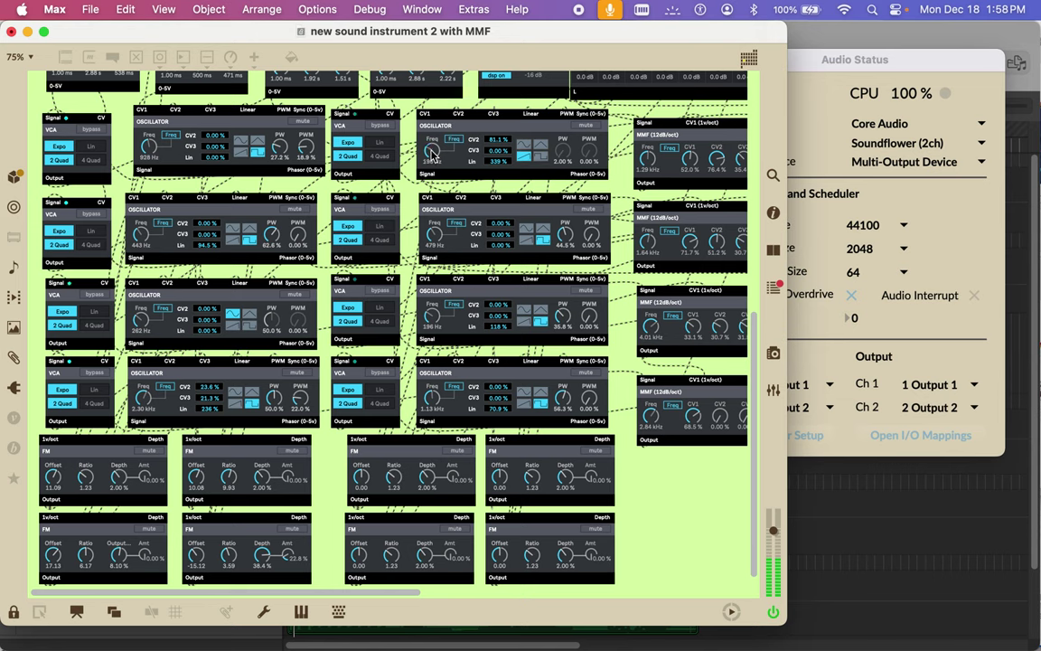
left_click_drag(498, 163, 498, 203)
left_click(540, 160)
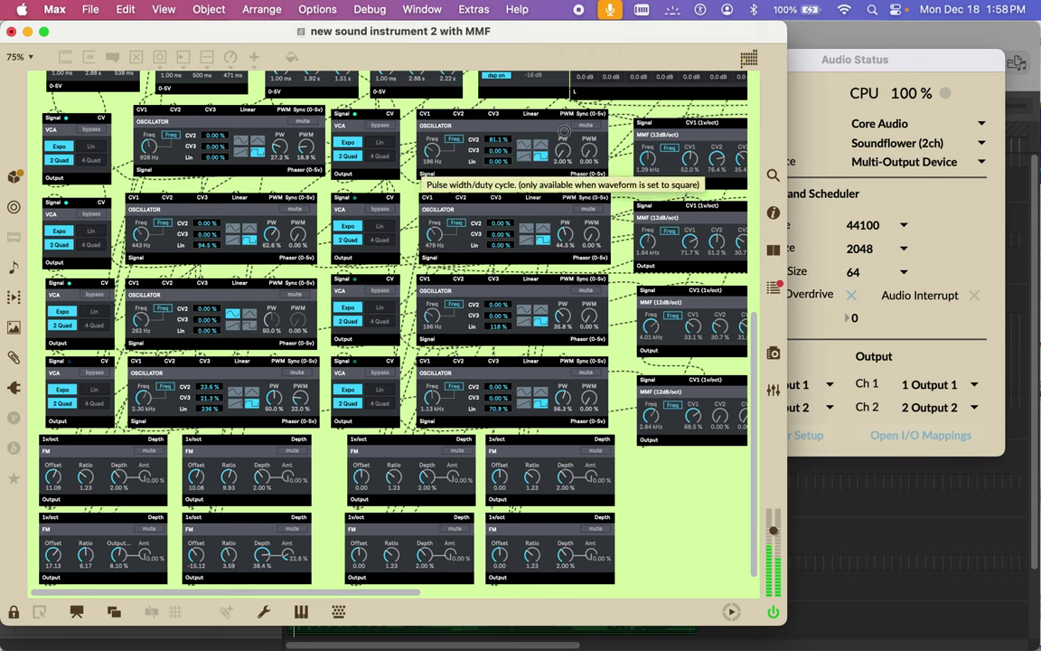
Step: Set the top second-column oscillator to square, PW 34.3 %, PWM 49.6 % and 46.9 Hz, and the top first-column oscillator to 143 Hz
left_click_drag(563, 155, 594, 100)
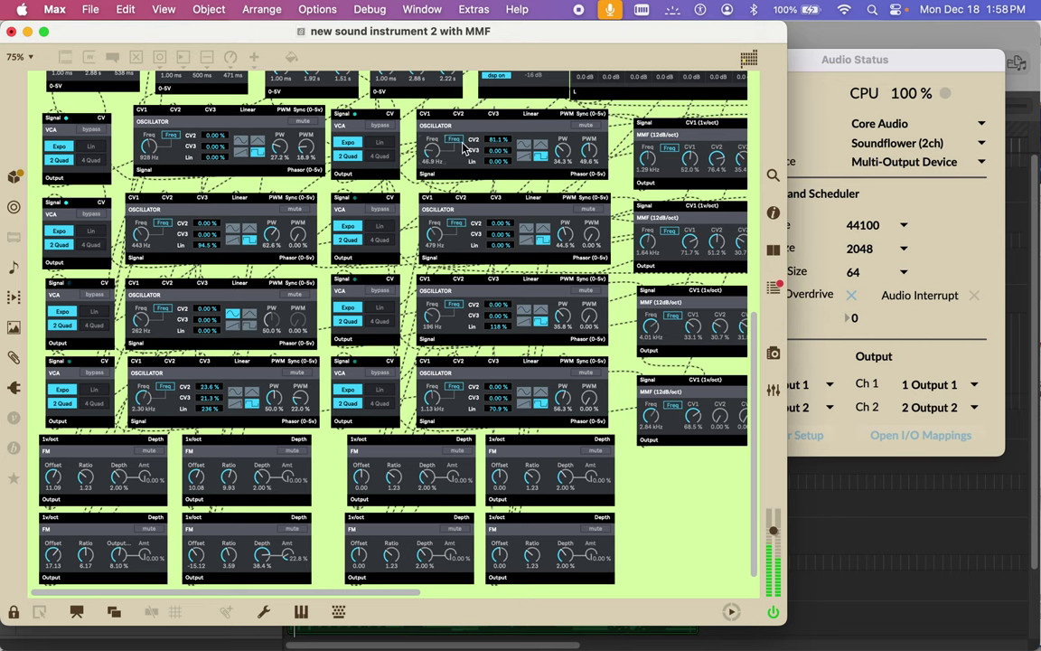
left_click(523, 147)
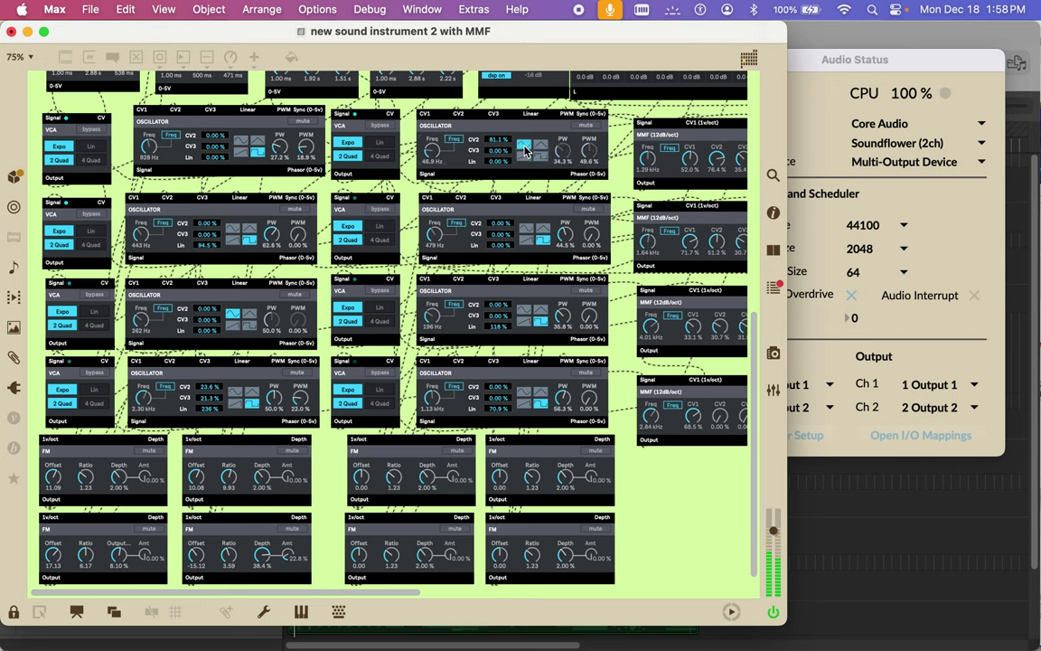
left_click(541, 155)
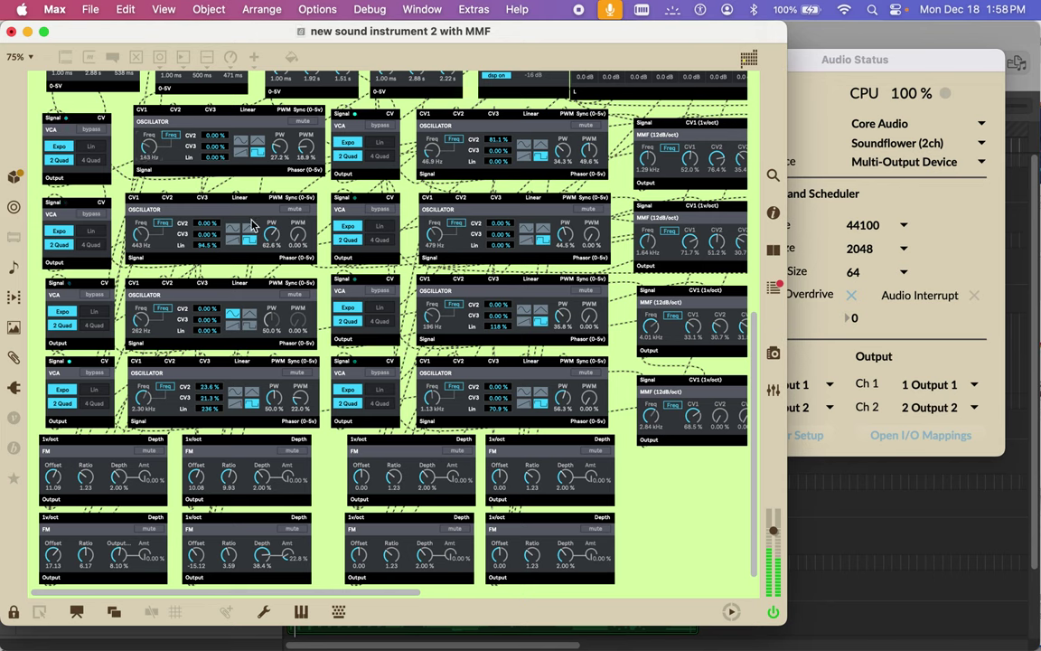
Step: Retune the lower three oscillators to about 1.1 kHz, 604 Hz and 604 Hz in the first column and 2.06, 1.21 and 2.56 kHz in the second
left_click(252, 229)
left_click(249, 240)
left_click_drag(434, 320, 433, 291)
left_click_drag(432, 406, 432, 403)
mouse_move(142, 236)
left_mouse_down()
mouse_move(126, 204)
mouse_move(142, 238)
left_mouse_up()
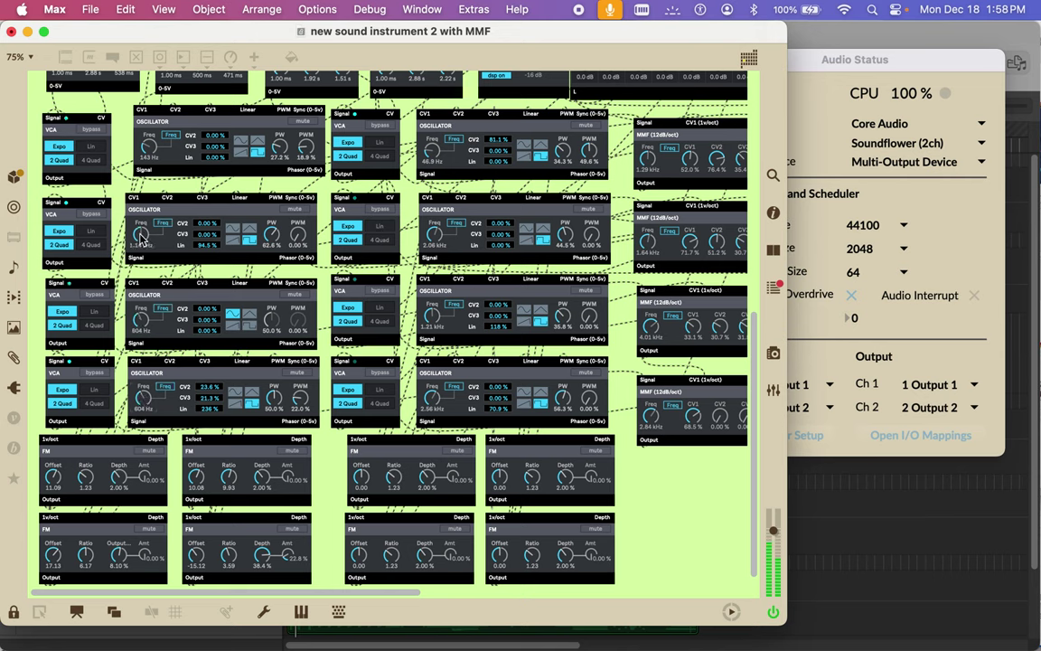
Step: Retune the second and third first-column oscillators to 1.55 kHz and 2.70 kHz
left_click_drag(142, 315, 145, 329)
Step: Set the second-column filters to 29.9 Hz in row one, 238 Hz with CV3 32.3 % in row two, and CV2 59.1 % in row three
scroll(499, 486, "right", 10)
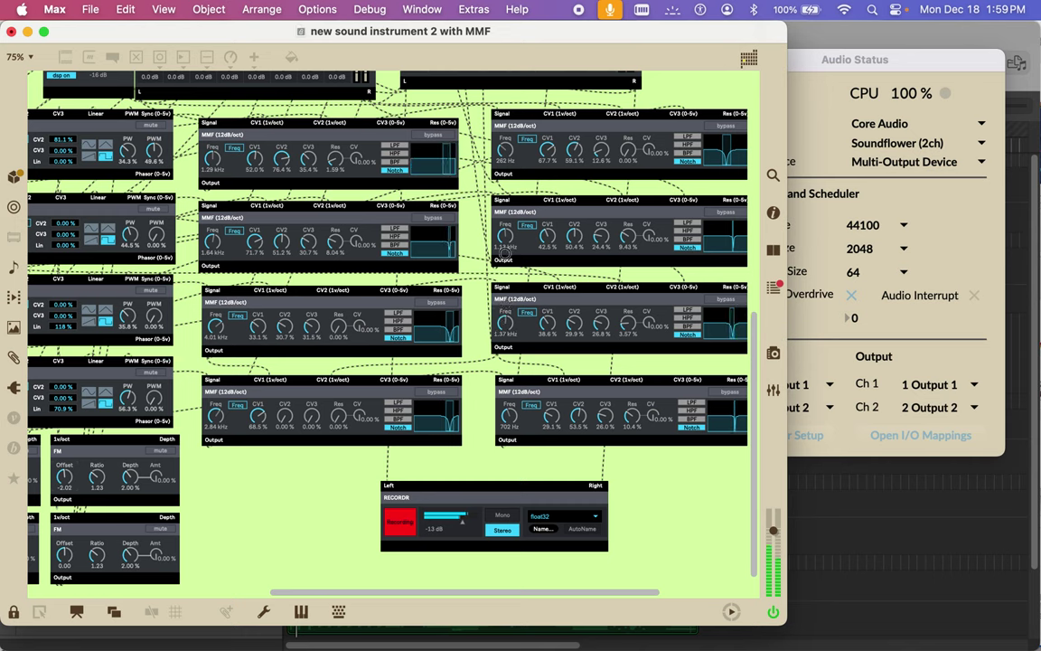
left_click_drag(504, 148, 504, 178)
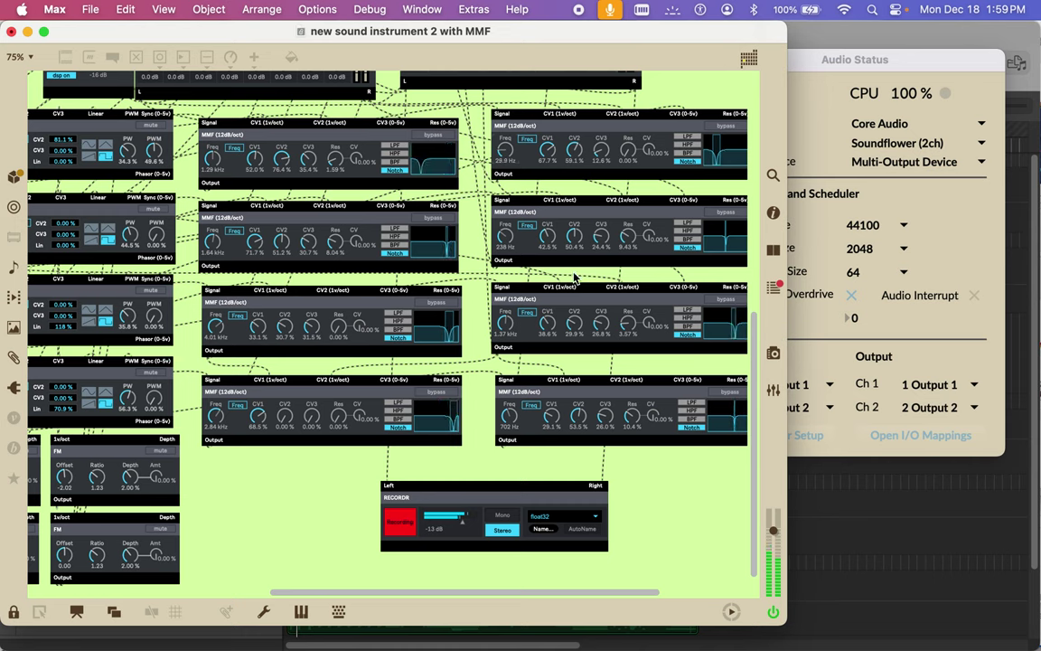
left_click_drag(571, 329, 604, 215)
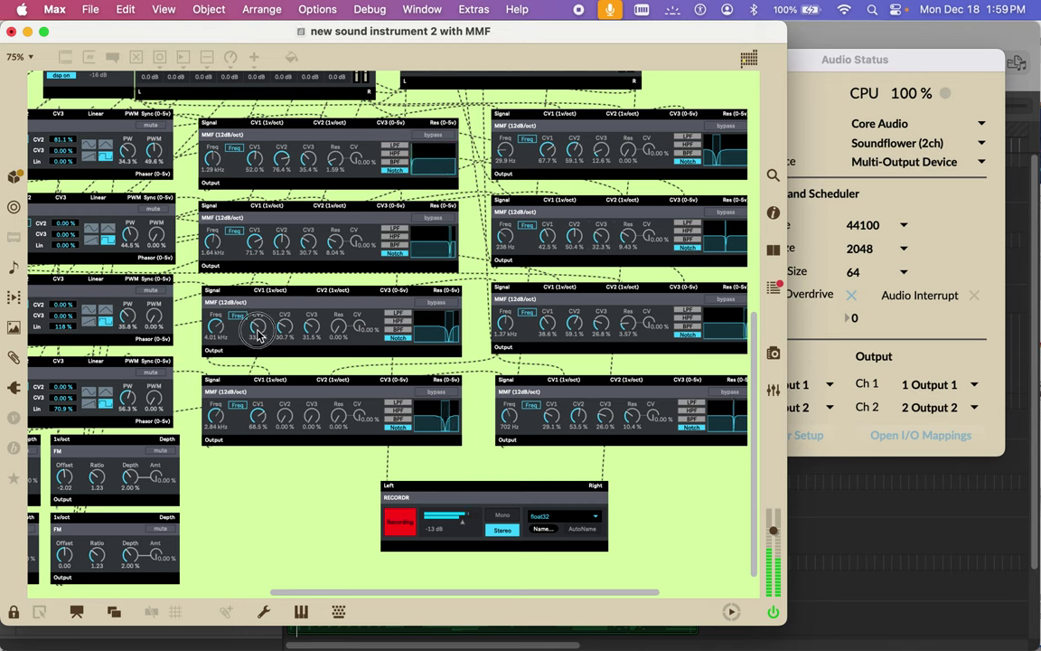
Step: Set the third first-column filter's CV1 to 64.6 % and Res to 43.7 %, and the fourth's CV1–CV3 to 50.4, 62.2 and 41.7 %
left_click_drag(260, 335, 259, 301)
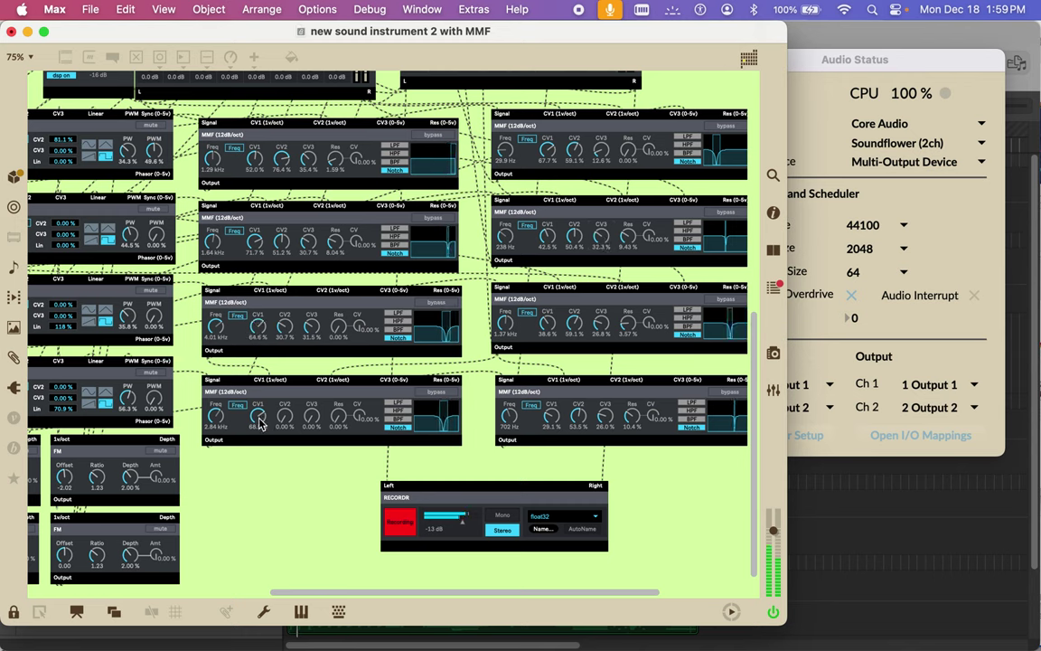
left_click_drag(258, 427, 286, 356)
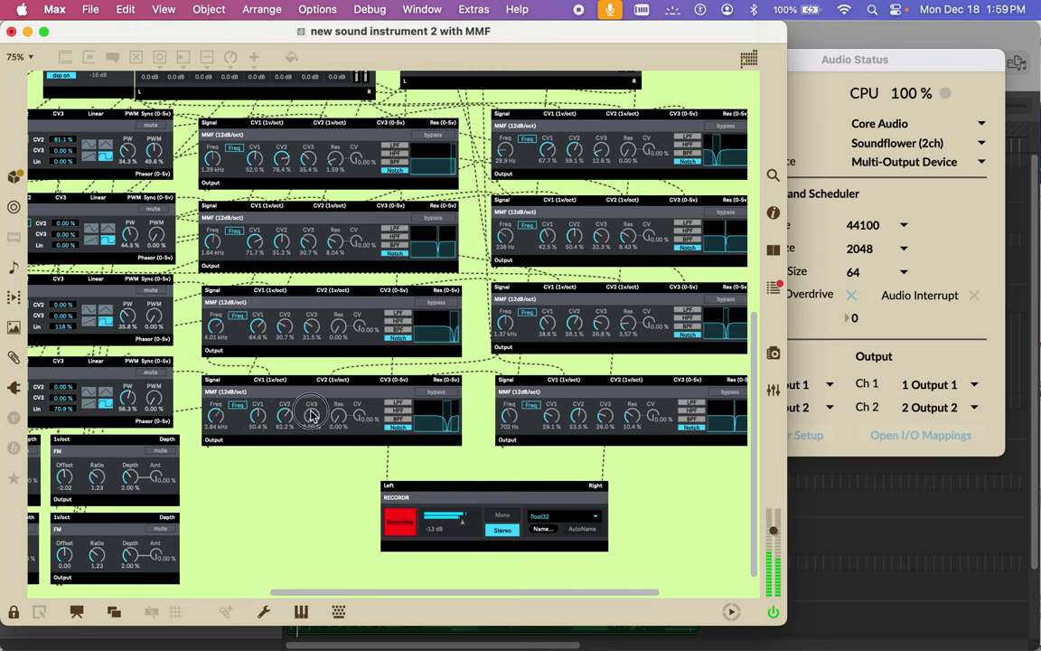
left_click_drag(311, 425, 351, 249)
Step: Switch the bottom first-column MMF filter to BPF and set its Res to 2.48 %
scroll(341, 336, "down", 1)
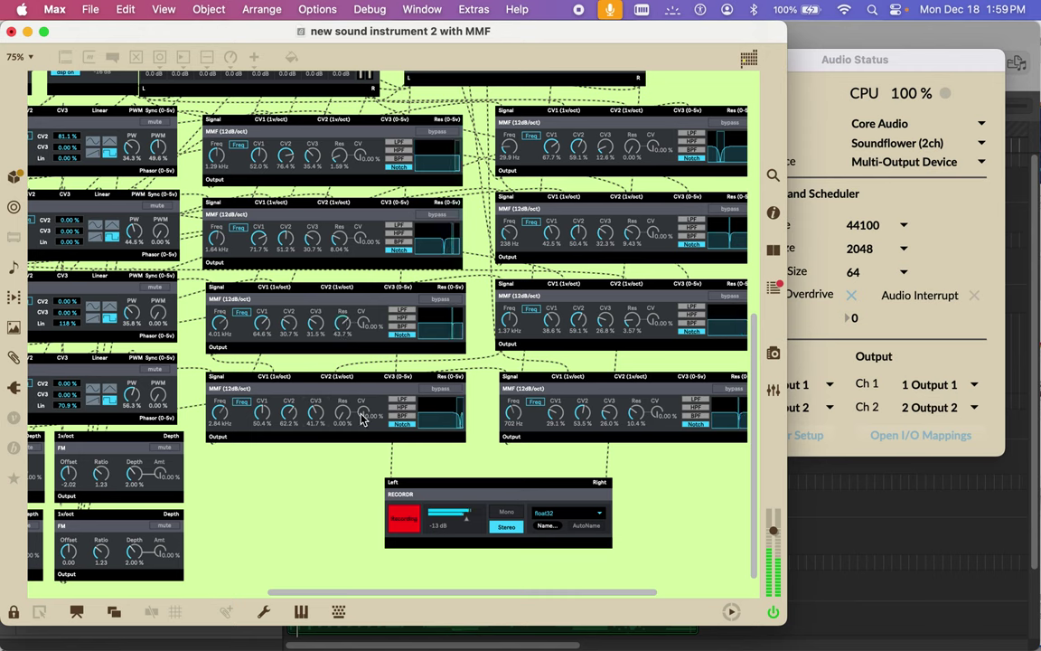
left_click(408, 415)
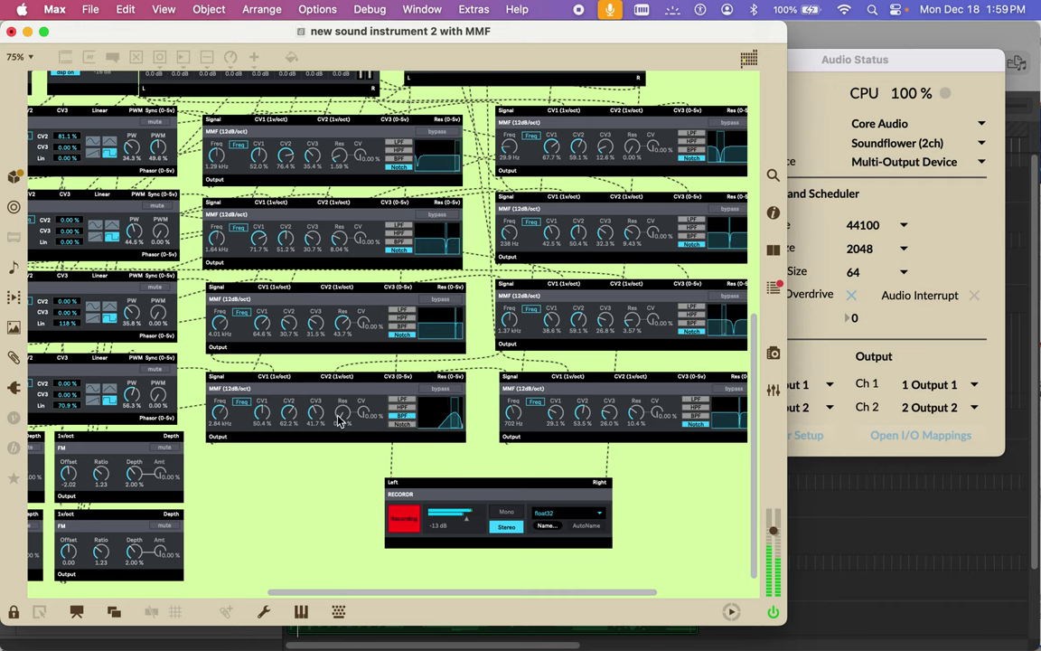
left_click_drag(338, 411, 340, 404)
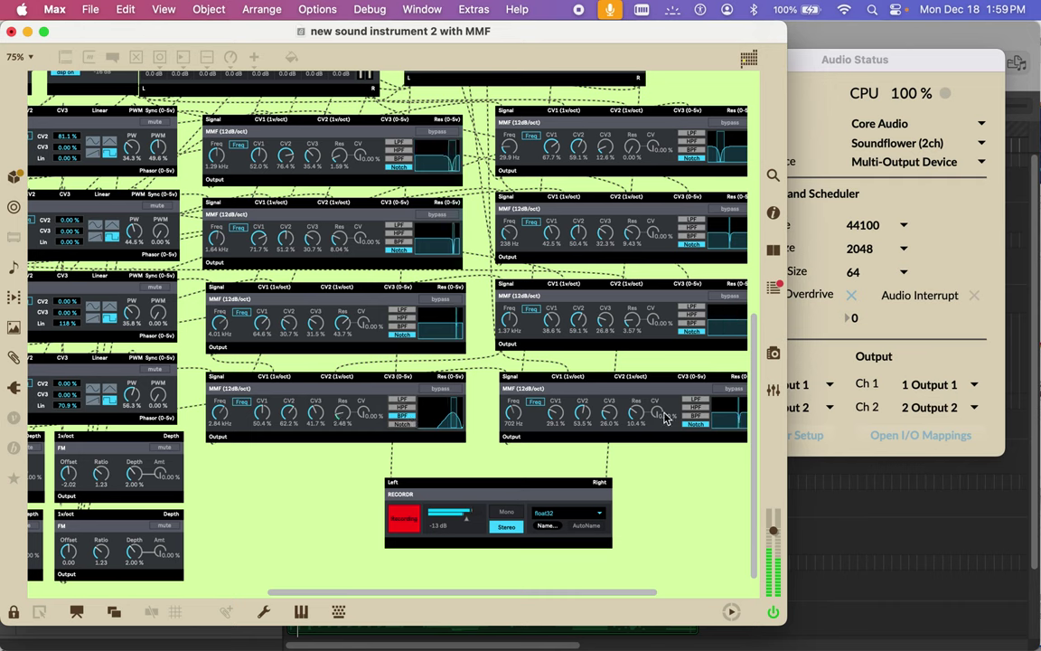
Step: Switch the bottom second-column filter to BPF at 9.95 Hz, with CV1 23.6 %, CV2 27.6 %, CV3 45.7 % and resonance CV 37.8 %
left_click(688, 418)
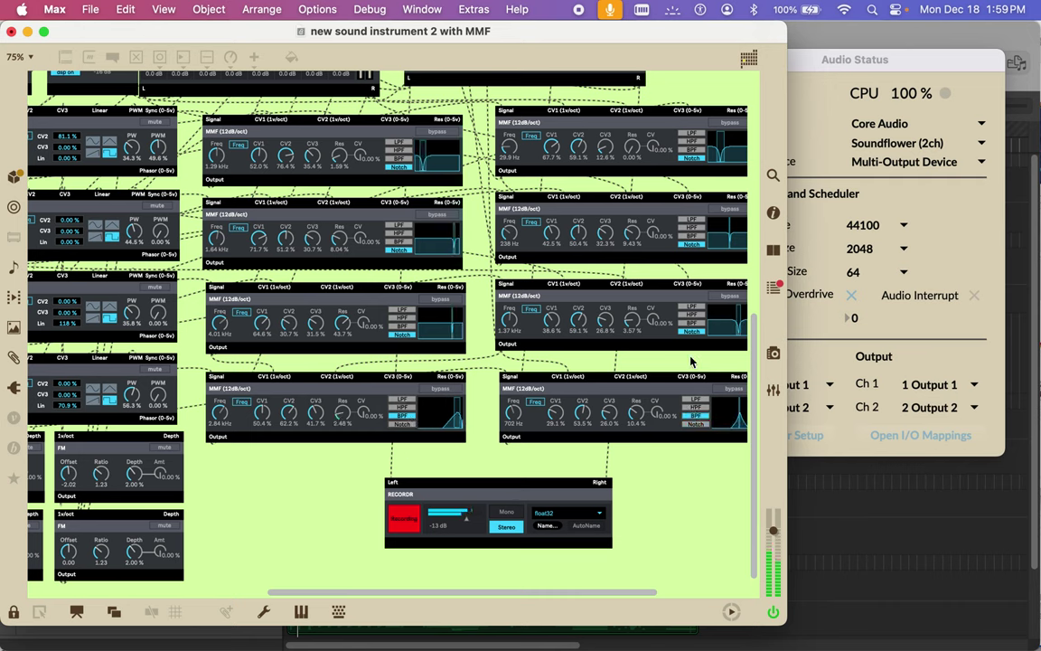
scroll(713, 411, "right", 5)
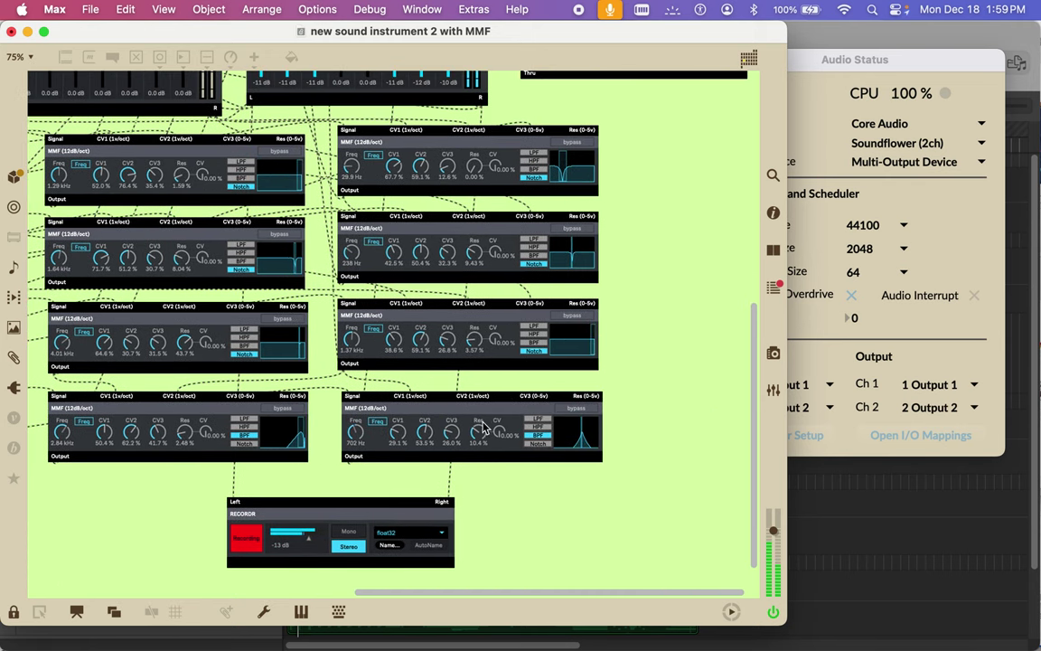
left_click_drag(457, 438, 356, 439)
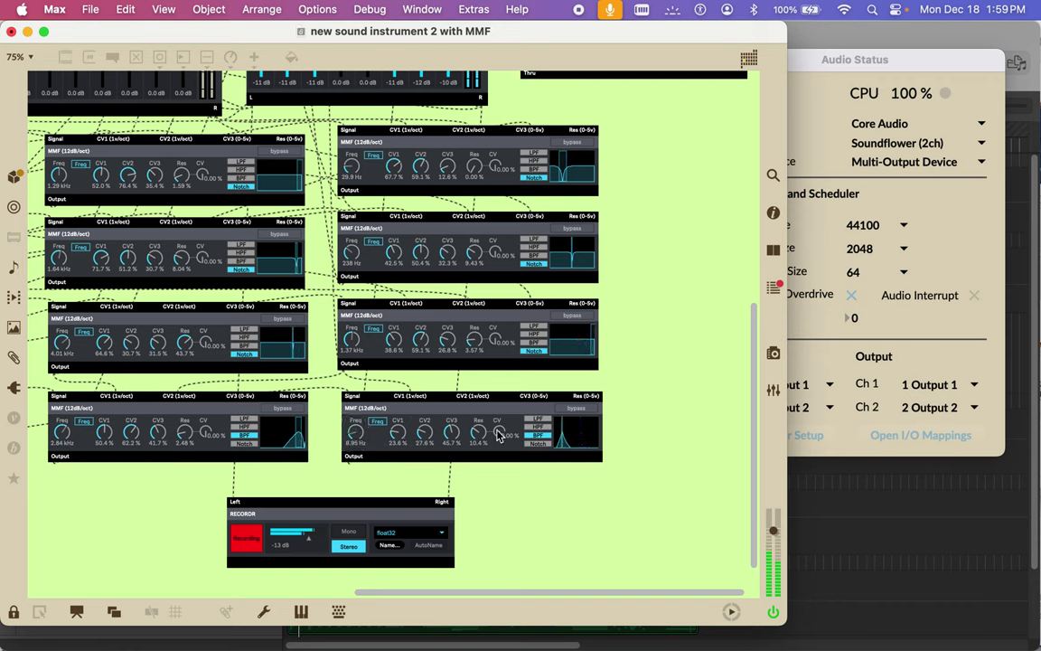
left_click_drag(498, 432, 498, 430)
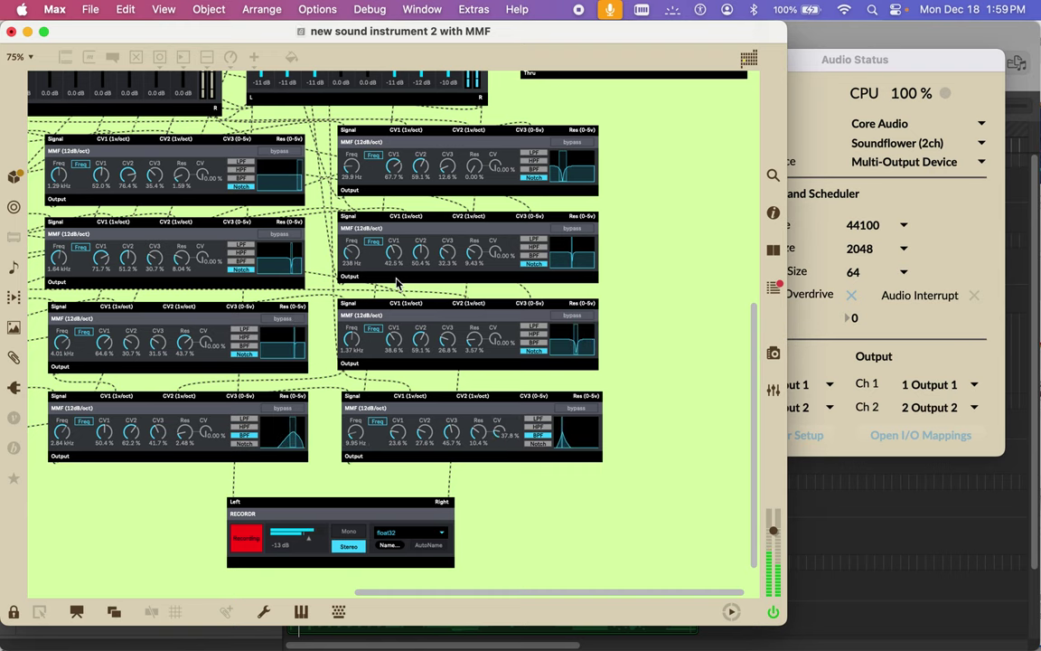
Step: Lower channels 1 and 2 of the lower second-column pan mixer to -24 dB and -23 dB
scroll(396, 283, "up", 10)
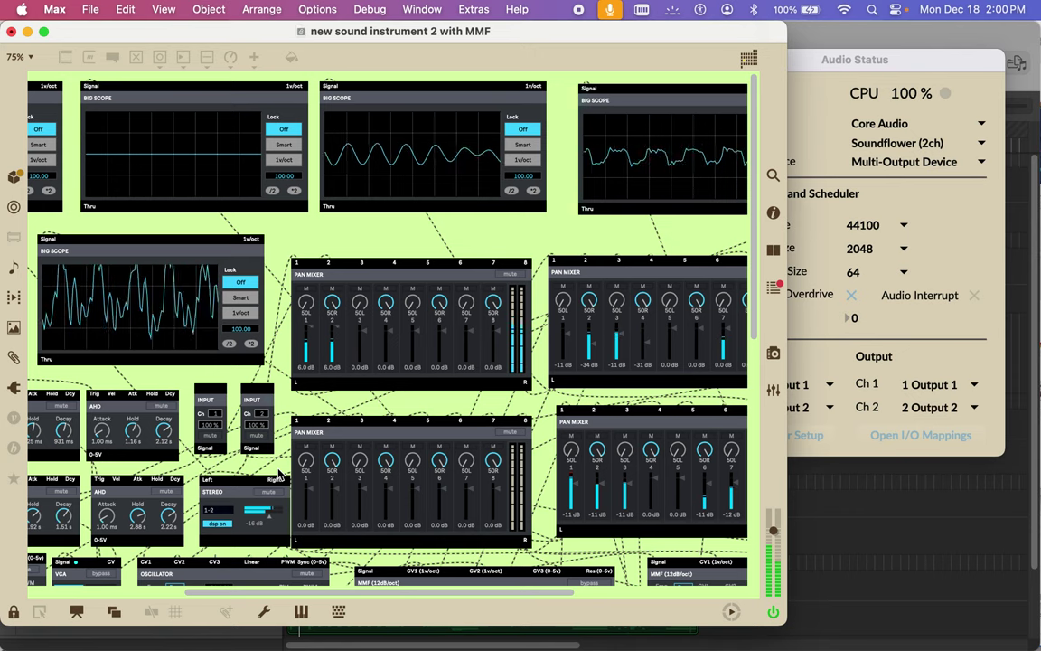
scroll(407, 452, "right", 8)
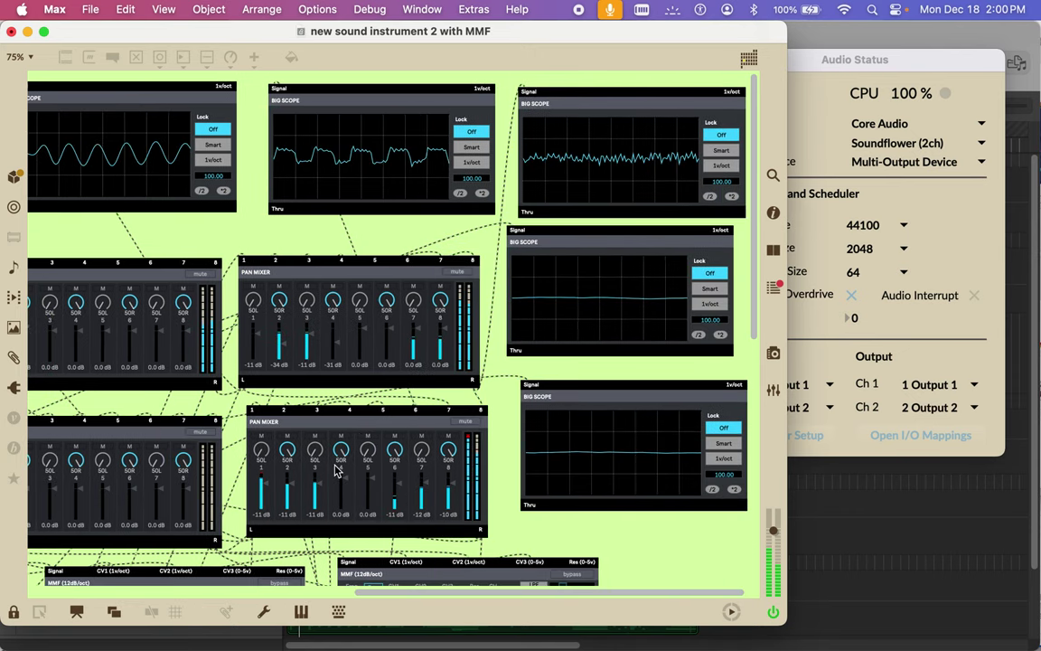
left_click_drag(262, 481, 290, 493)
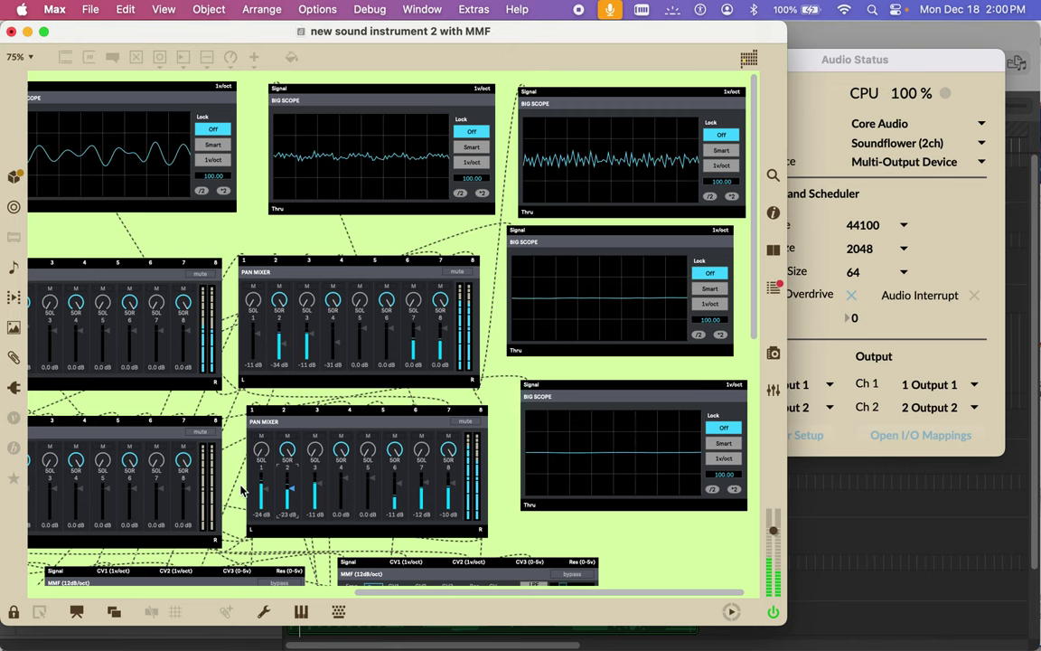
Step: Set the lower second-column pan mixer's channel 3 to -23 dB, channel 2 to -11 dB and channel 6 to 6.0 dB
scroll(242, 490, "left", 3)
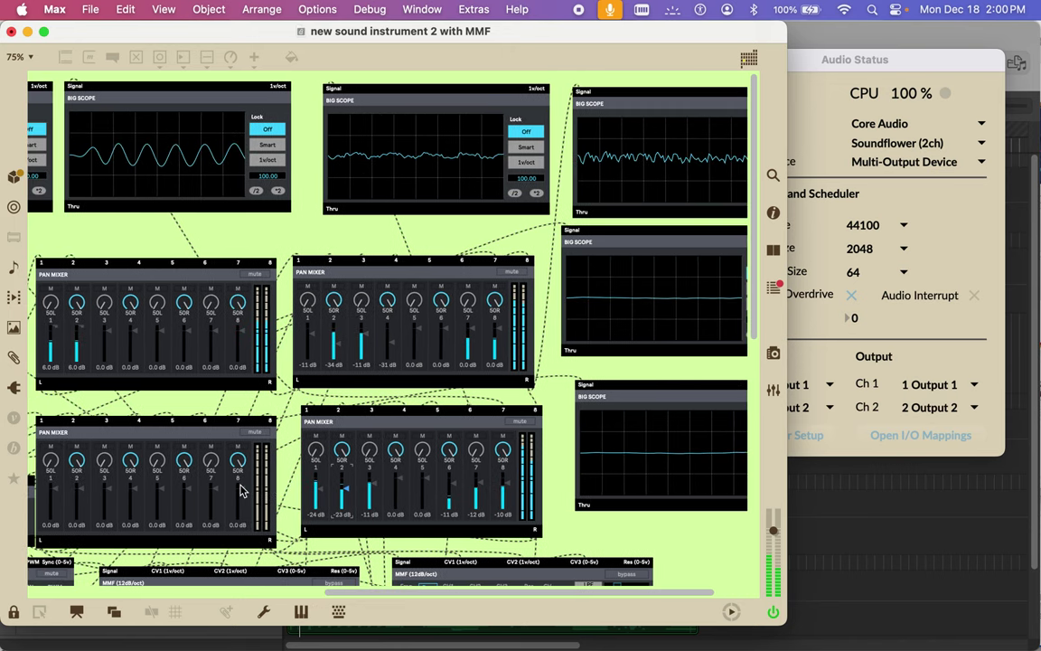
scroll(243, 491, "down", 10)
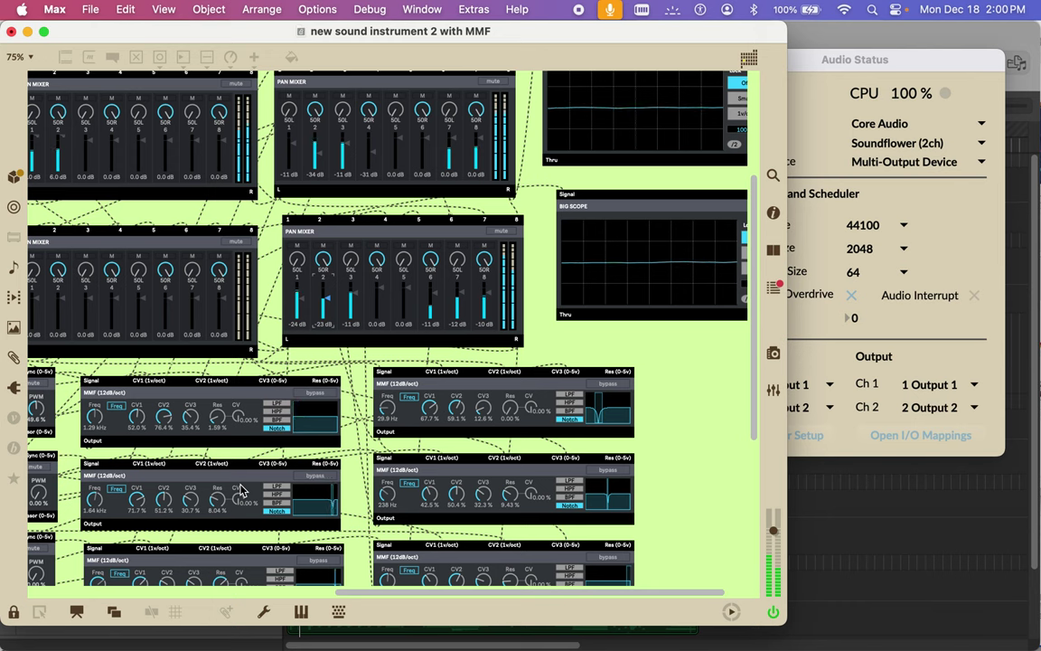
scroll(294, 409, "up", 2)
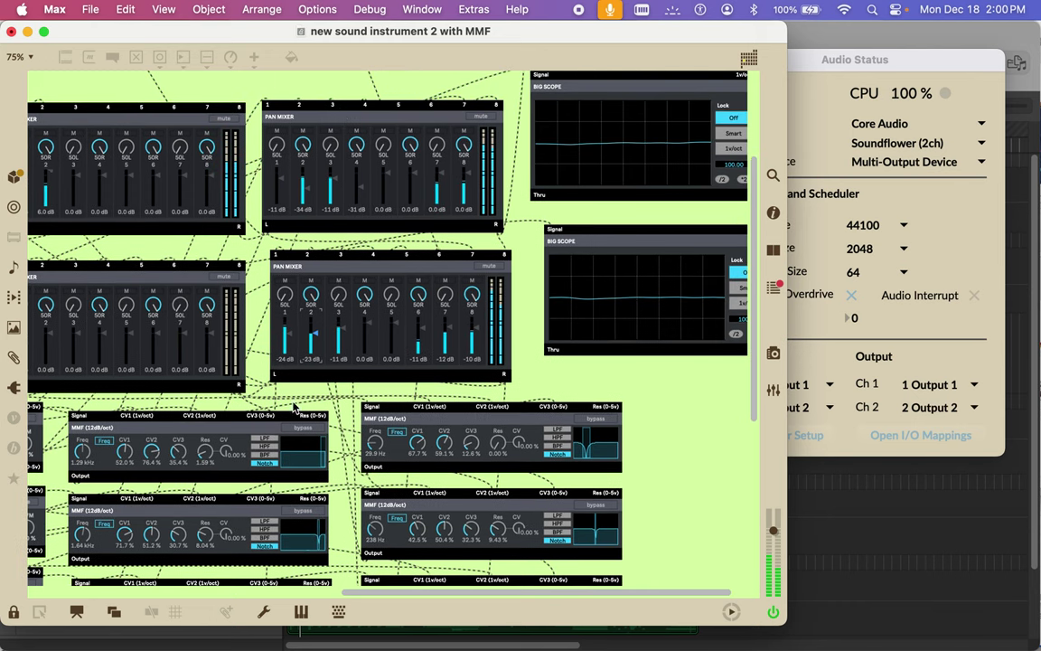
left_click_drag(344, 331, 344, 343)
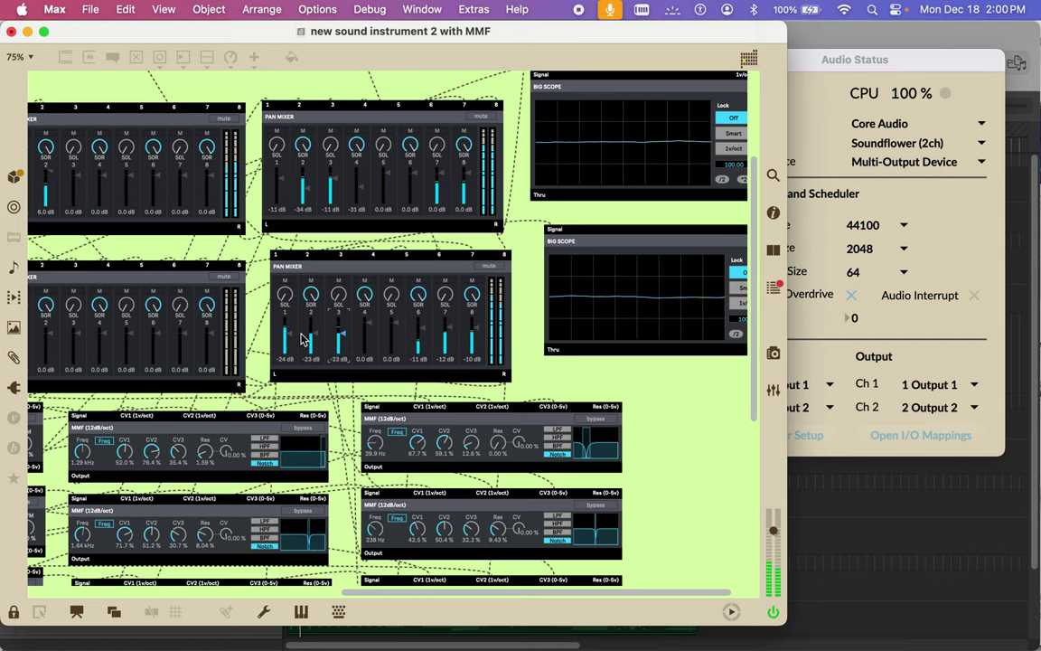
left_click_drag(312, 344, 314, 323)
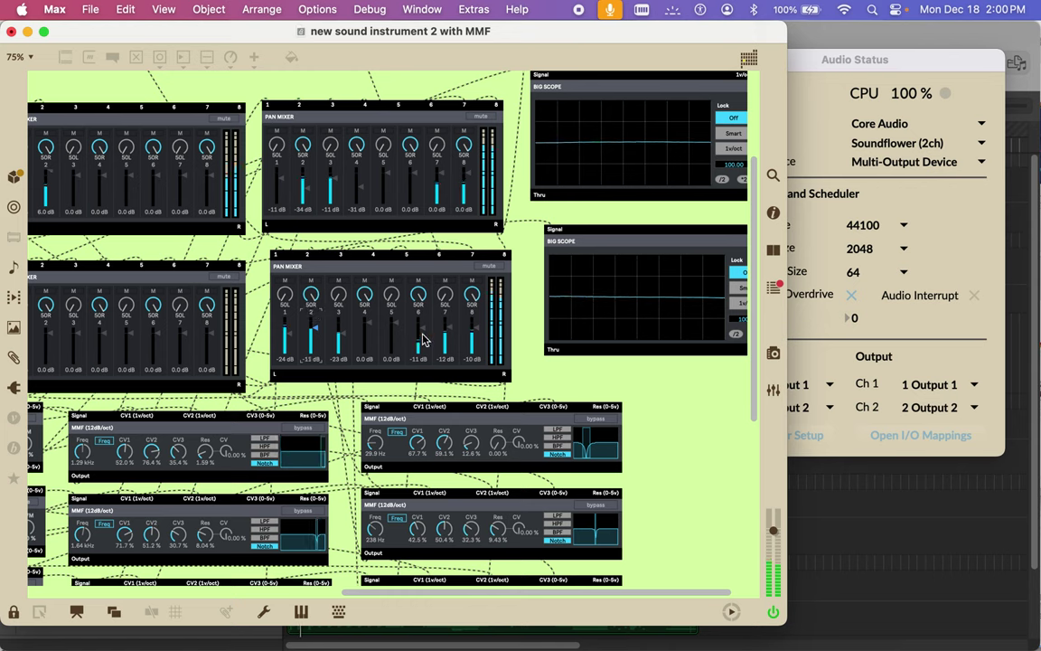
left_click_drag(422, 339, 421, 309)
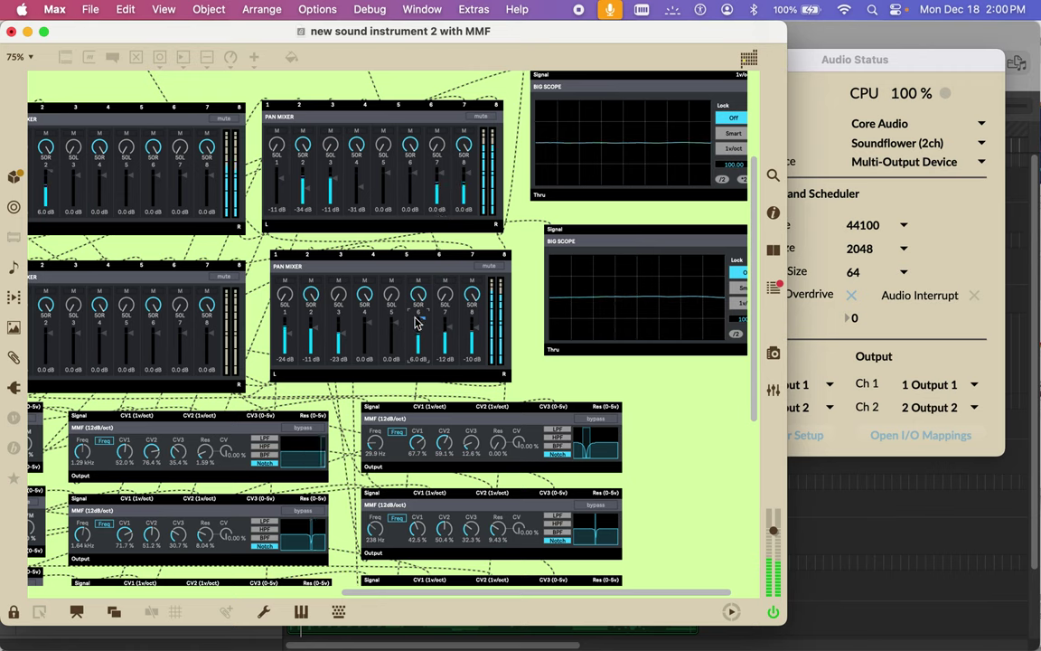
Step: Set the upper second-column pan mixer's channel 8 to 6.0 dB and channel 7 to 0.0 dB
left_click_drag(472, 182, 471, 156)
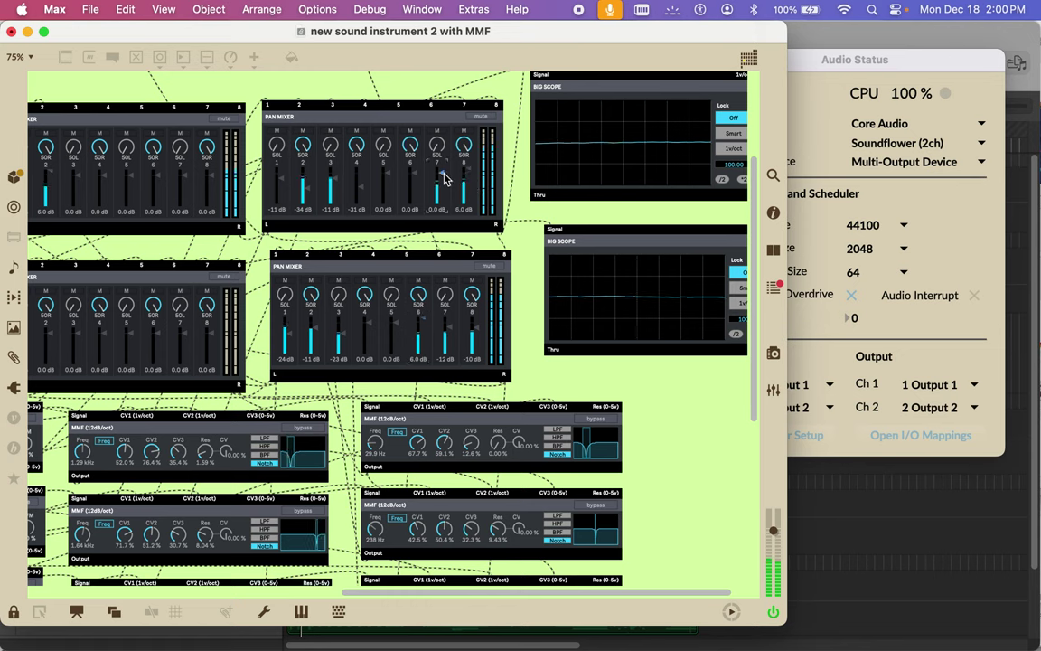
left_click_drag(443, 173, 439, 28)
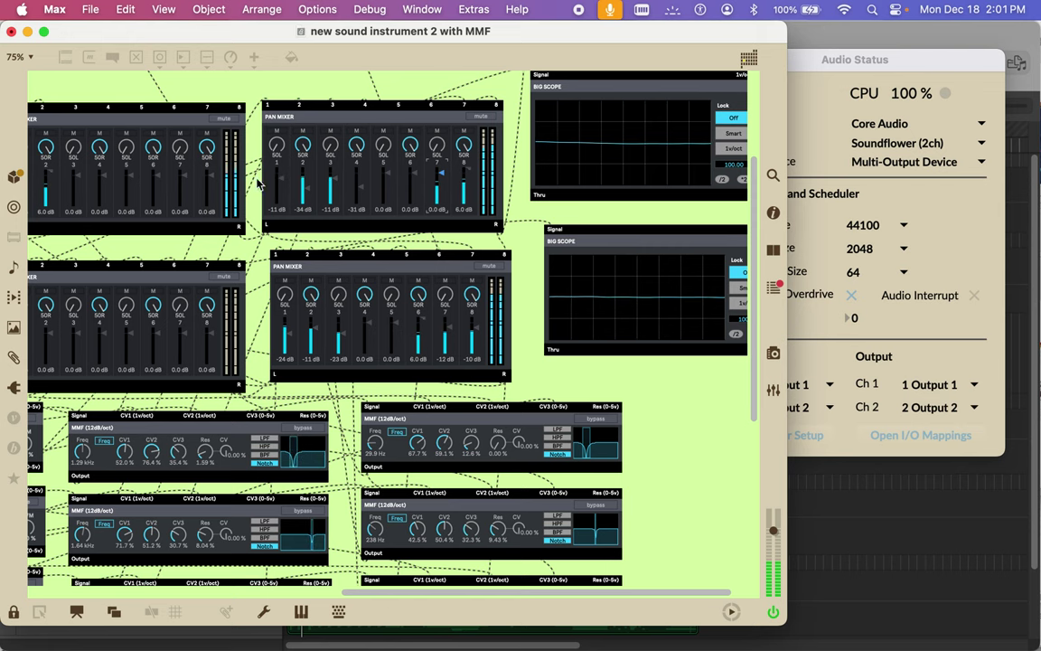
Step: Set the clock divider's outputs to multiples of 8 from 8 to 64, fill all divisors, choose Clip, and enable auto reset every 64 counts
scroll(181, 203, "left", 10)
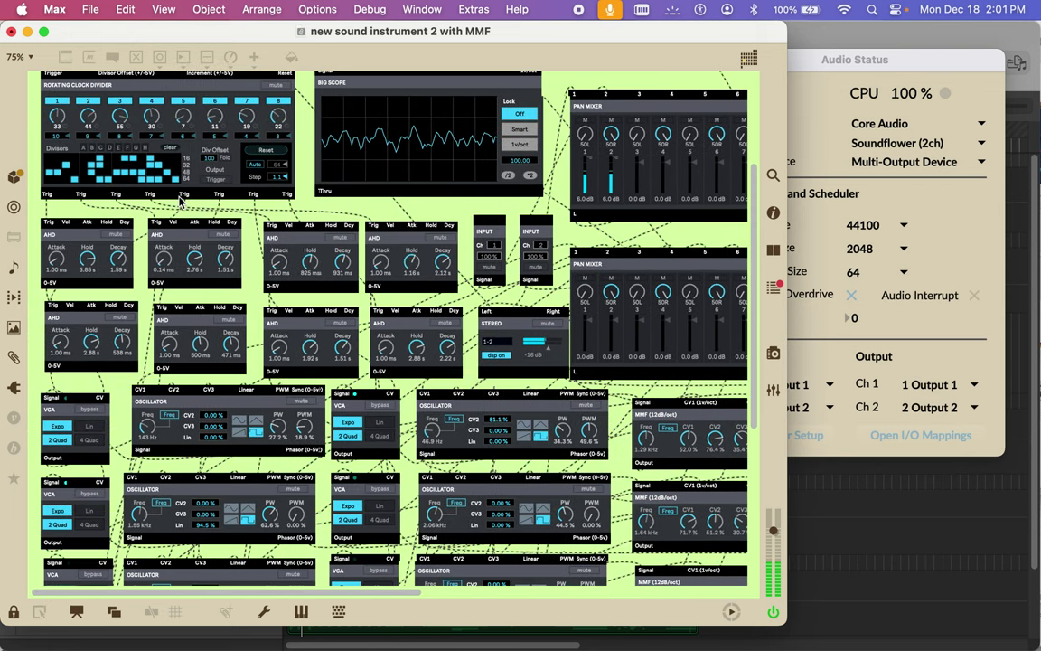
scroll(172, 189, "up", 6)
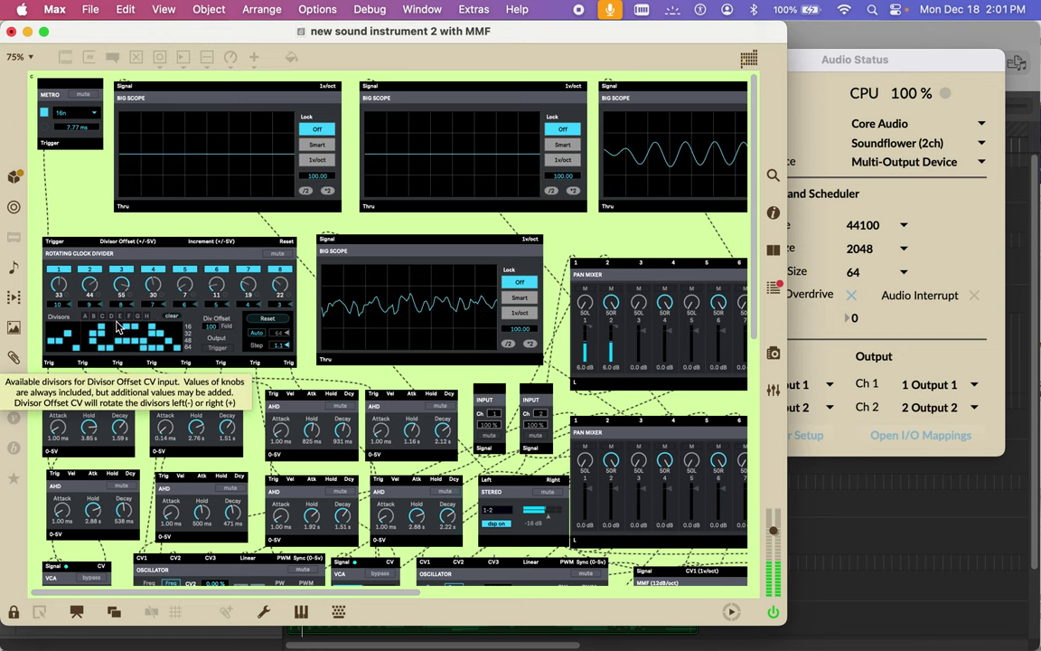
left_click(148, 321)
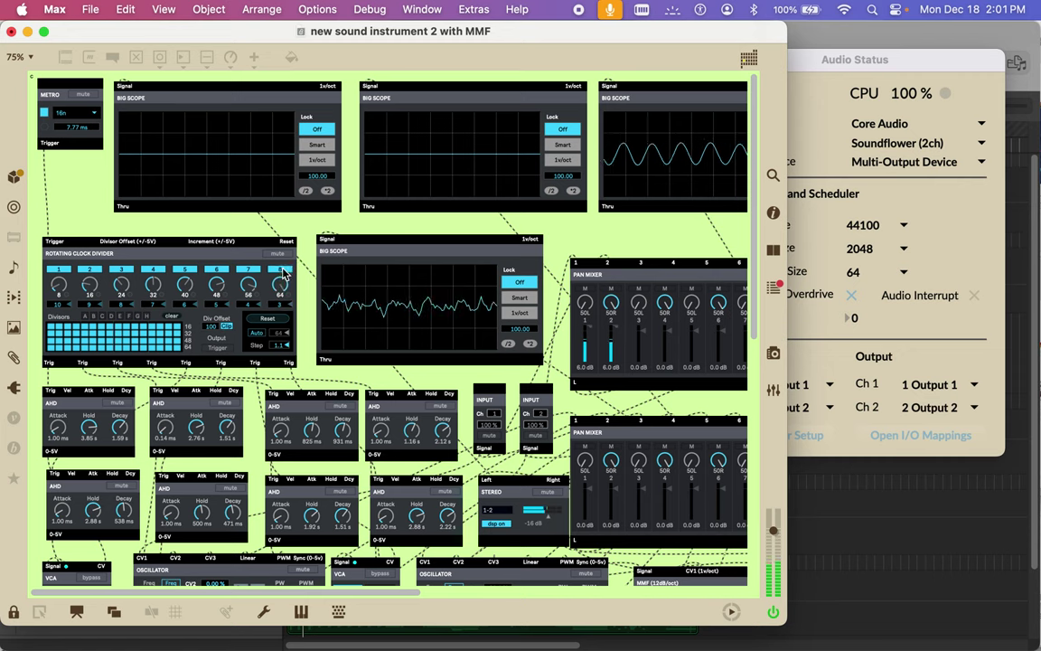
left_click(259, 336)
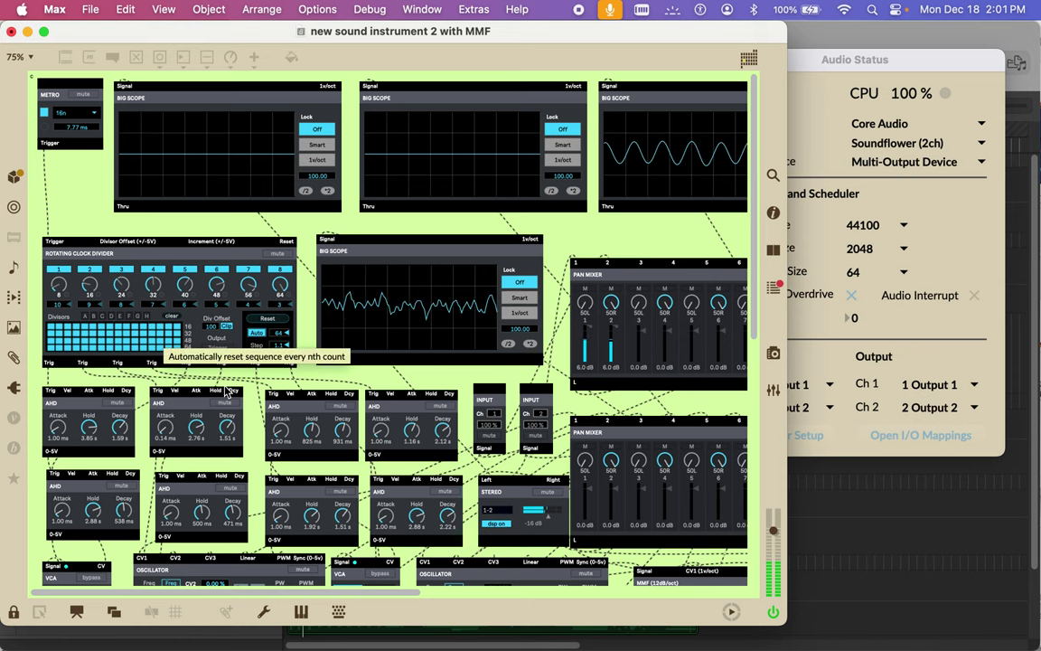
scroll(180, 366, "down", 2)
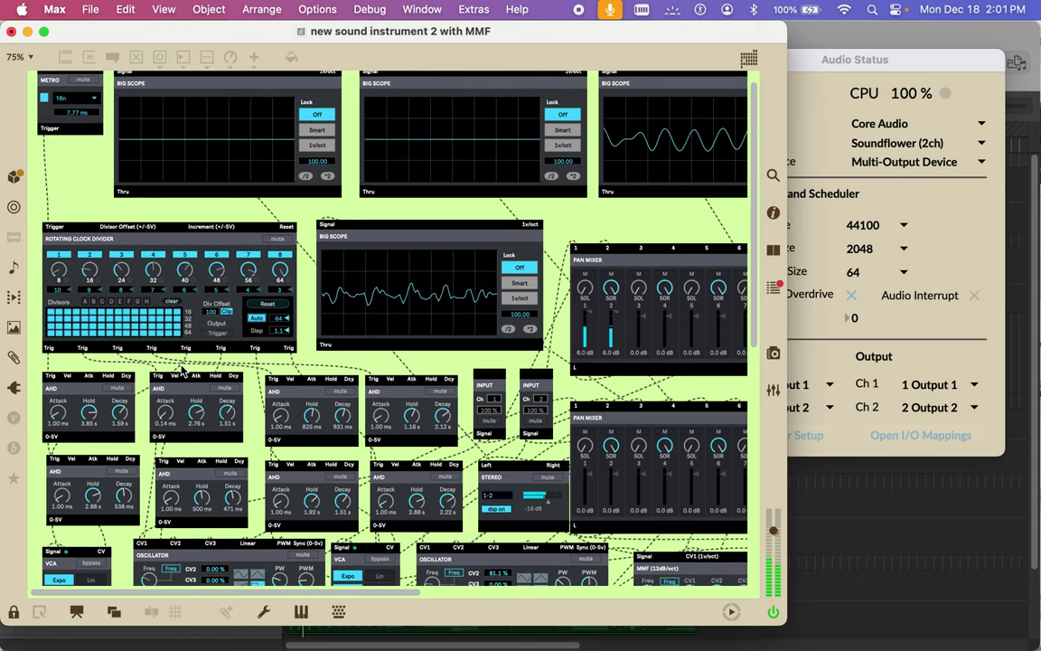
scroll(180, 366, "up", 2)
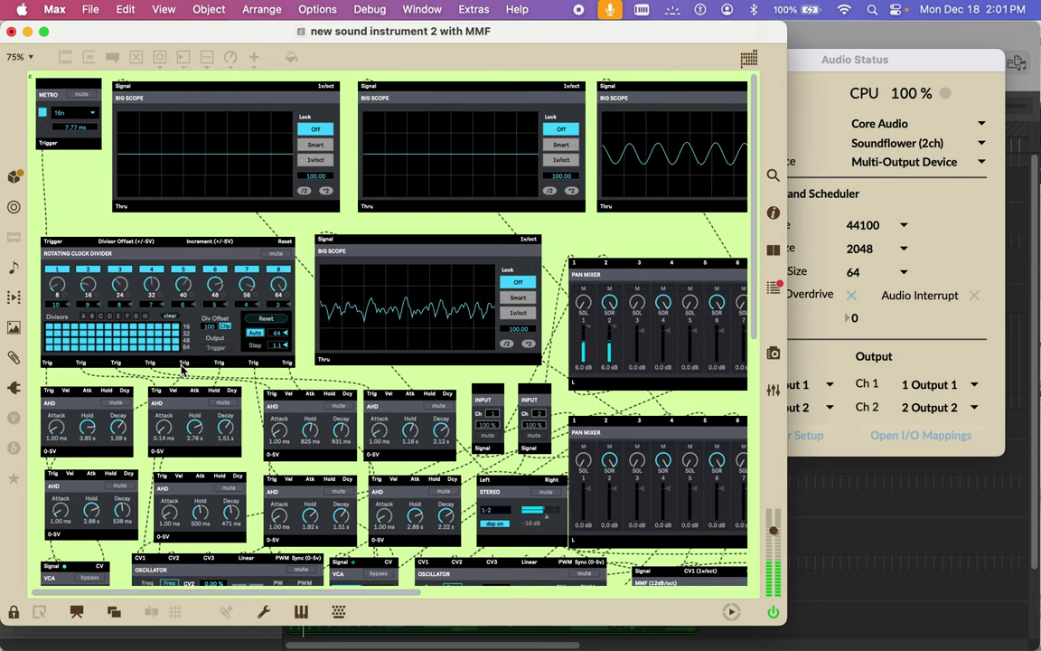
Step: Set the metro interval to 4nd and switch the metro off and back on
left_click(84, 114)
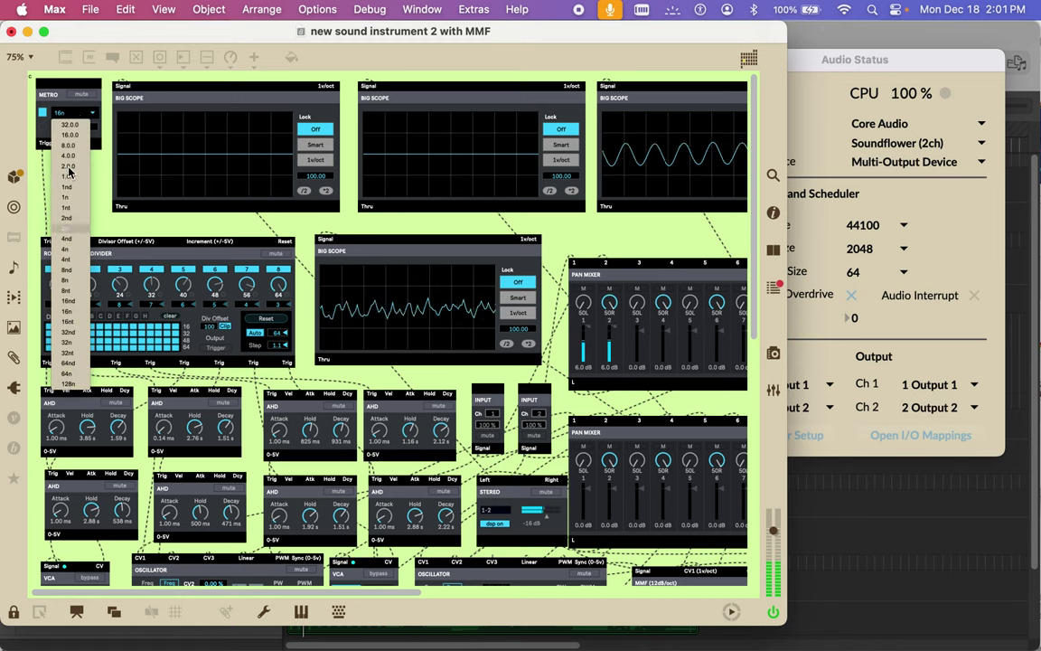
left_click(72, 238)
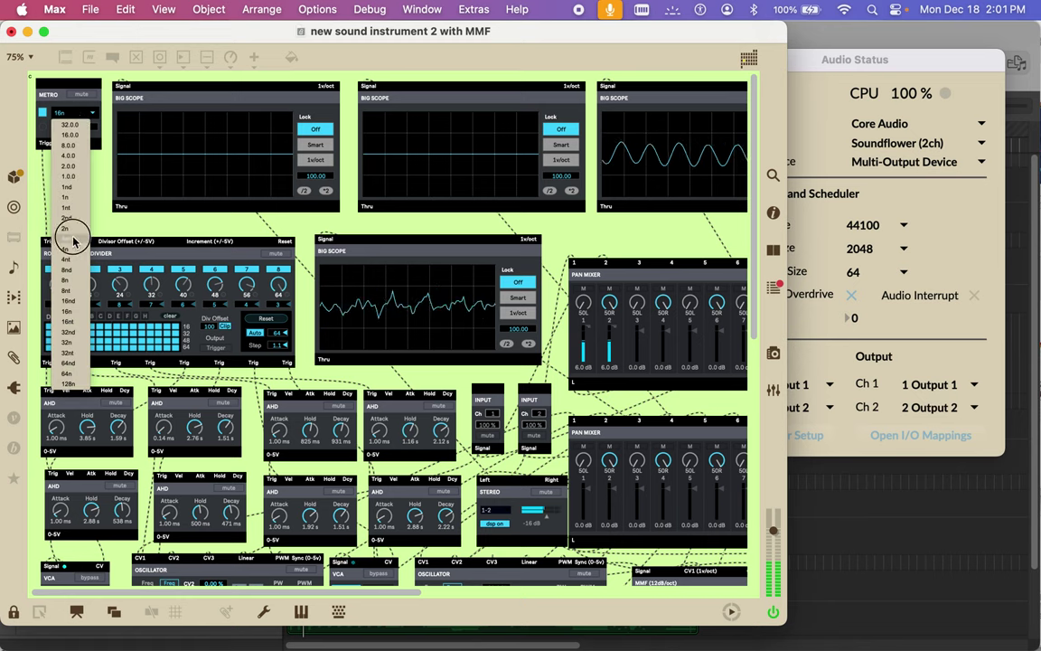
left_click(41, 117)
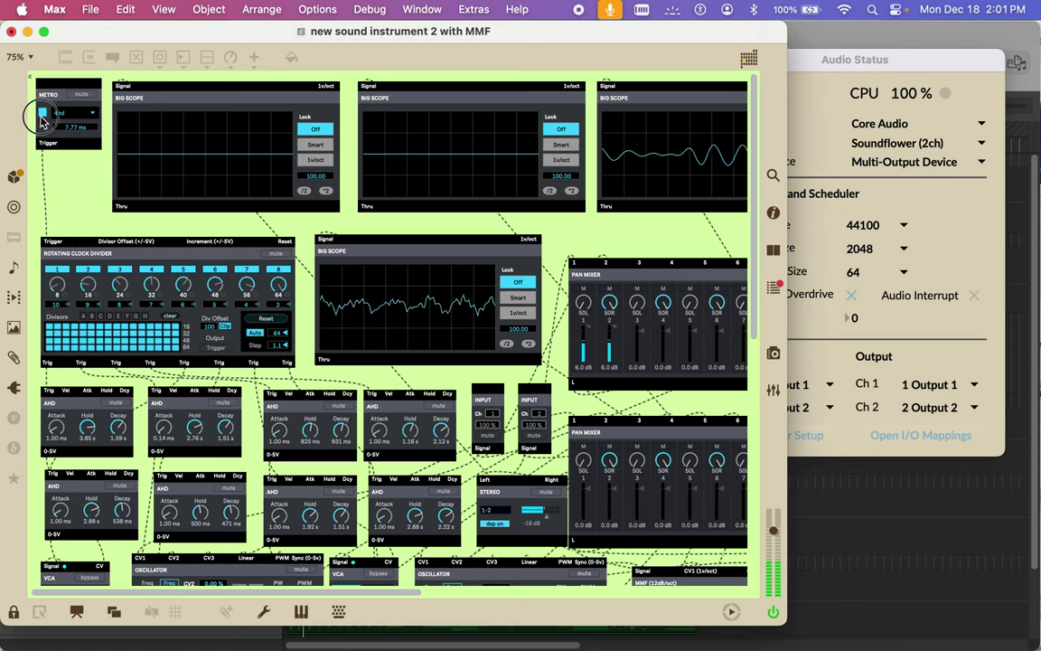
left_click(40, 117)
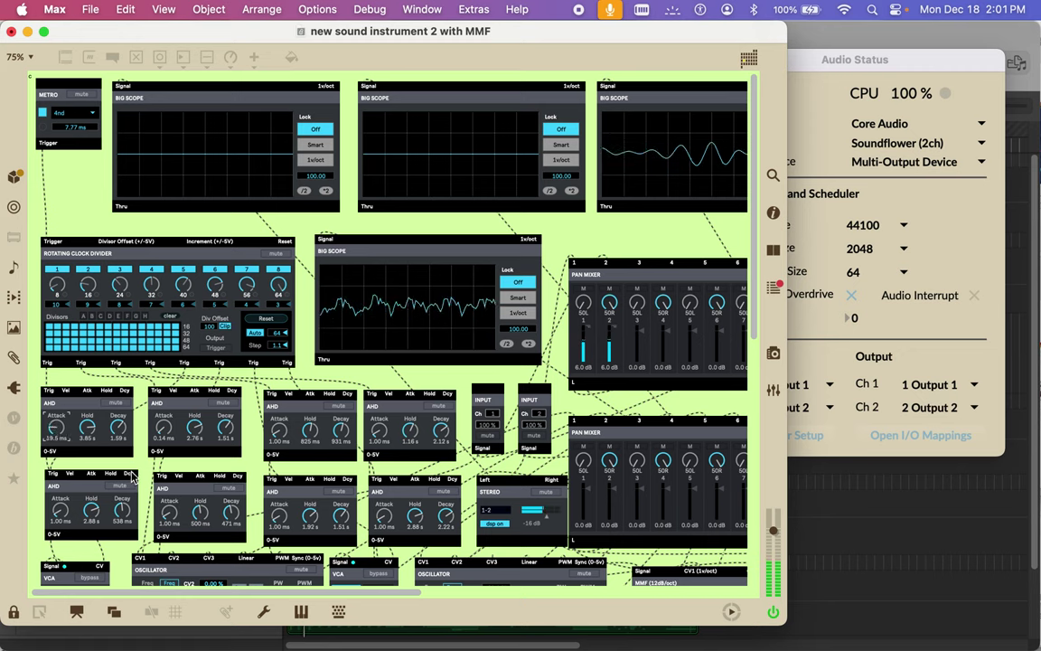
Step: Set the upper AHD attacks to 19.5, 1.79 and 26.1 ms, the fourth's hold 3.85 s and decay 5.26 s, and the last lower holds to 6.28 and 5.44 s
left_click(163, 426)
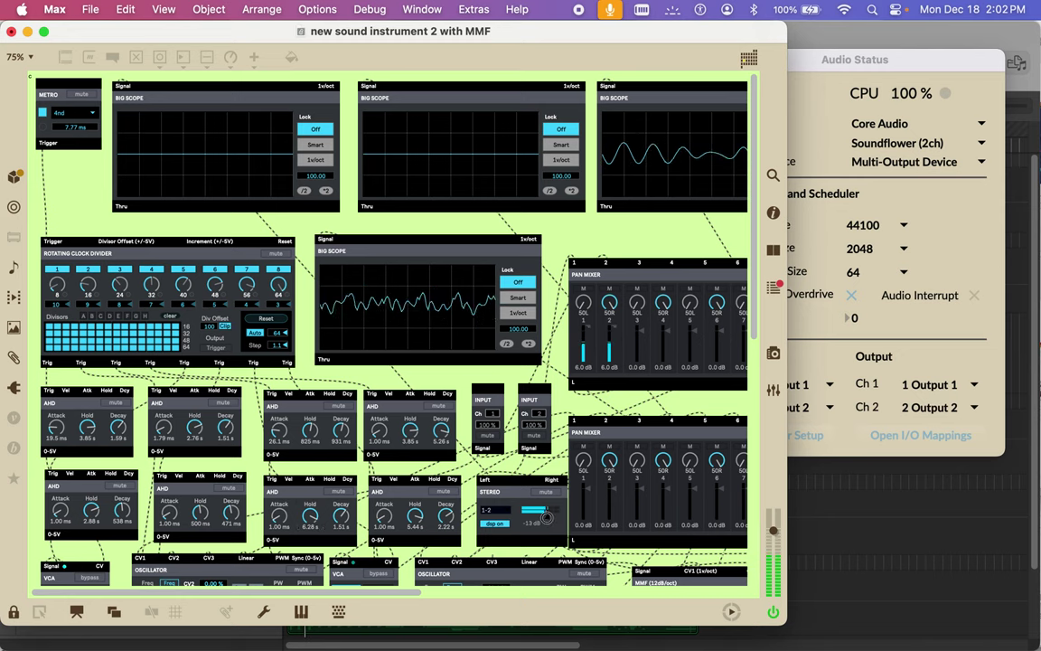
scroll(463, 573, "down", 10)
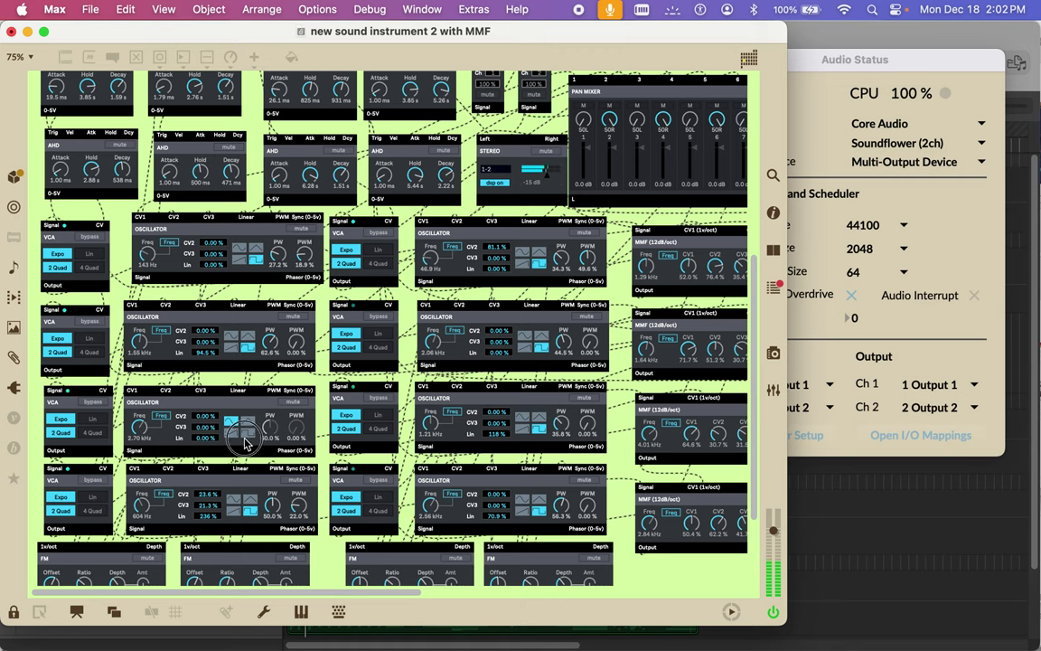
Step: Switch the first column's third oscillator to square with 86.2% pulse width, and set its CV2 to 16.5%, CV3 to 18.1% and Lin to 244%
left_click(251, 436)
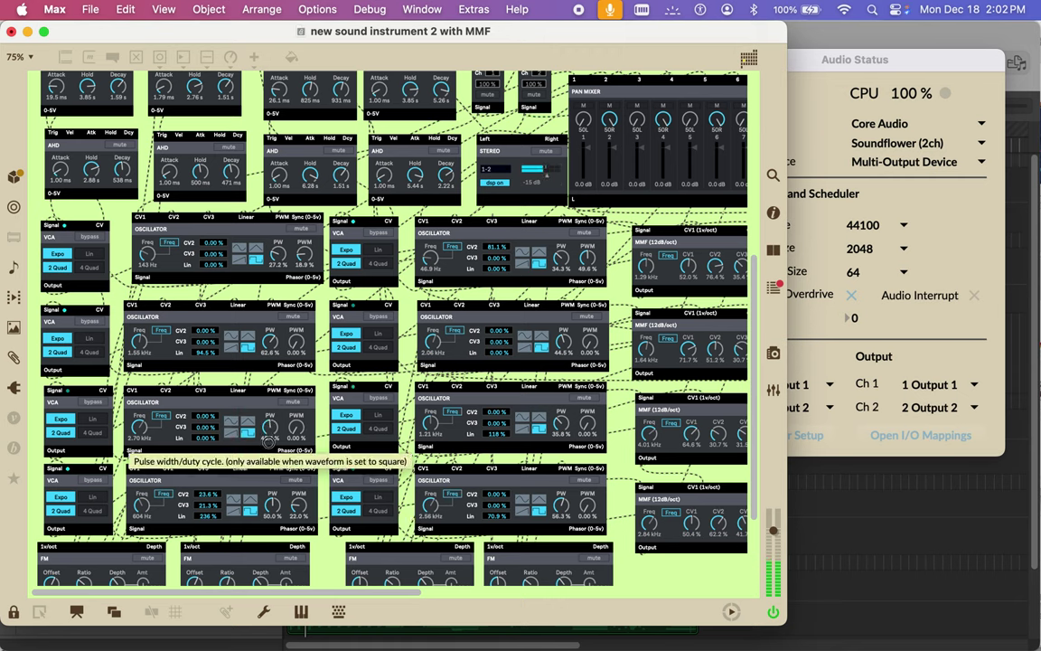
left_click_drag(268, 437, 269, 417)
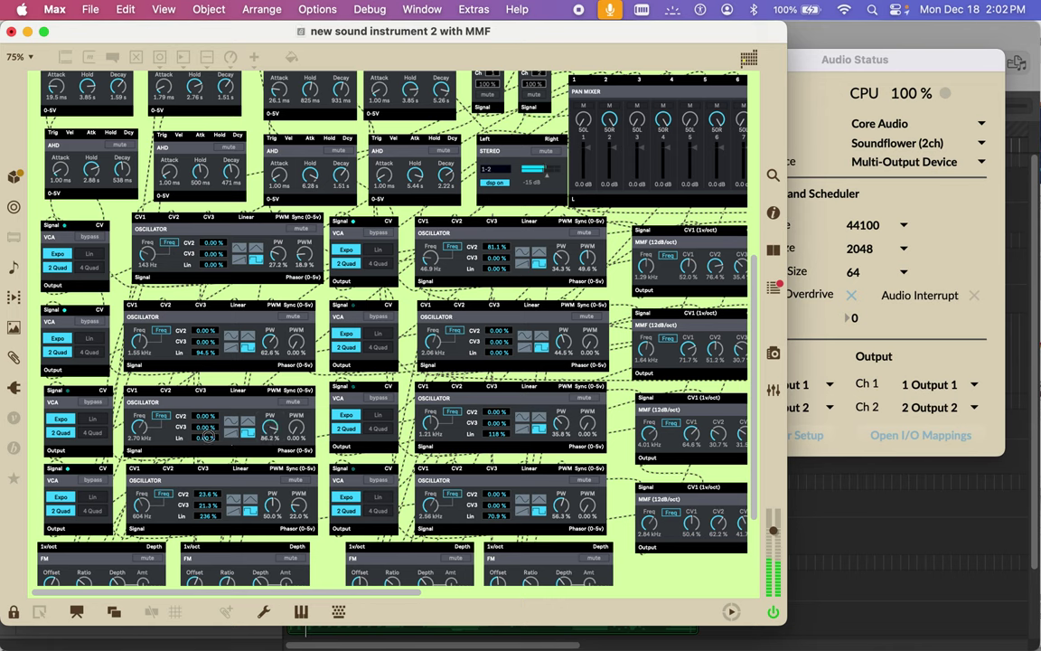
left_click_drag(210, 440, 206, 384)
Step: Set CV3 to 19.7% on the first column's second oscillator and Lin to 134%, 142% and 252% on its top and the second column's upper two oscillators
mouse_move(214, 337)
left_mouse_down()
mouse_move(192, 289)
mouse_move(215, 343)
left_mouse_up()
mouse_move(217, 267)
left_mouse_down()
mouse_move(217, 249)
mouse_move(217, 268)
left_mouse_up()
left_click_drag(504, 356, 503, 329)
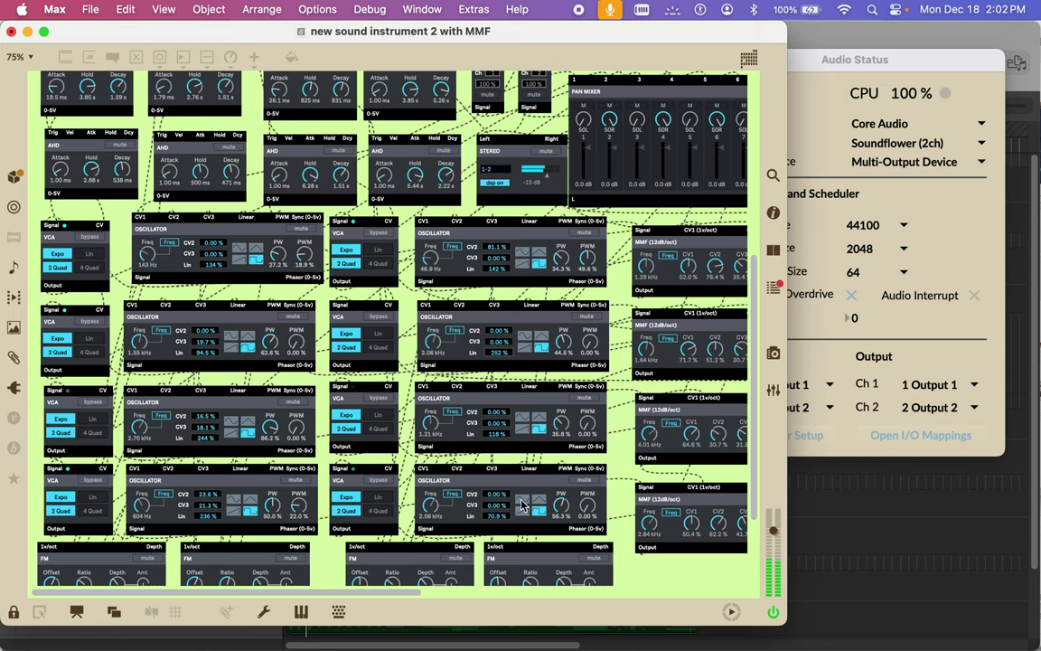
Step: Set the second-column top MMF filter's frequency to 314 Hz, and the bottom filter's frequency to 2.84 kHz and CV1 to 71.7%
scroll(680, 442, "right", 15)
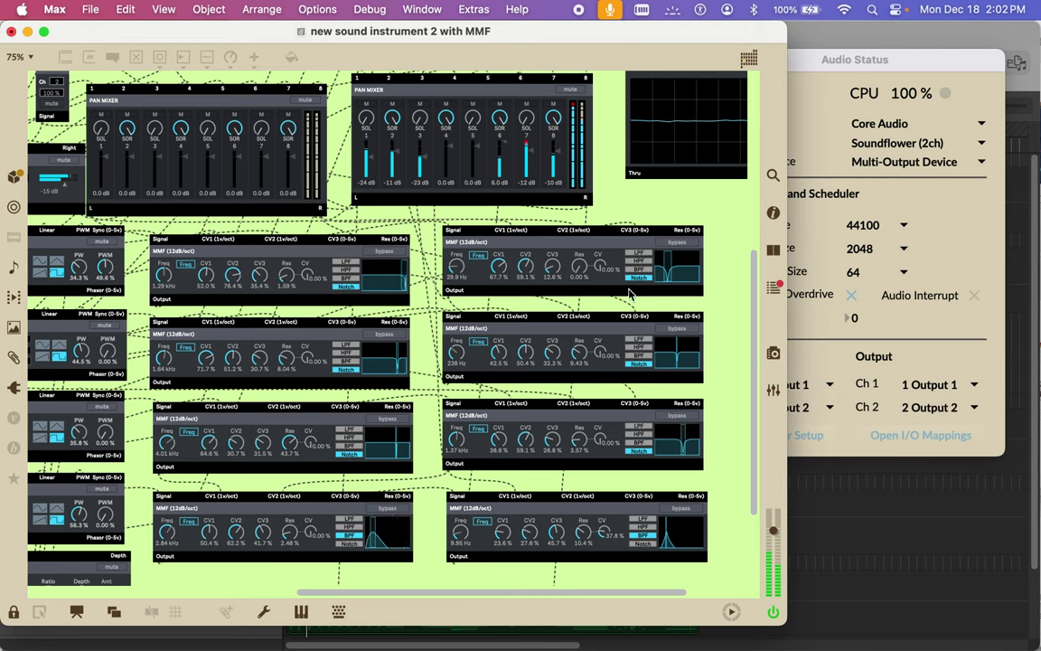
left_click_drag(463, 254, 443, 232)
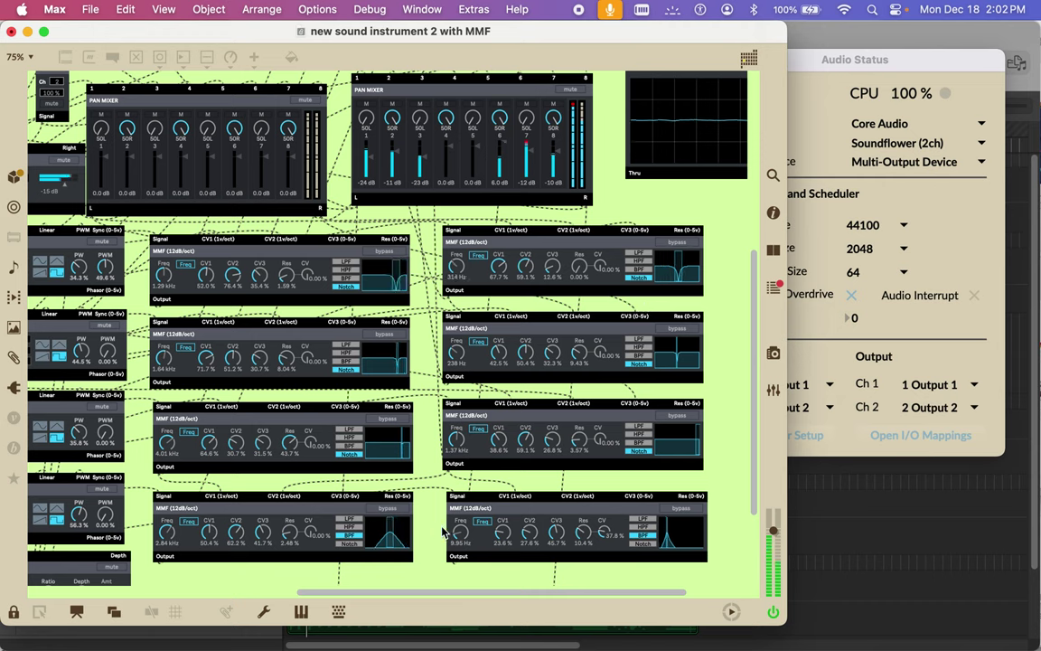
left_click_drag(461, 530, 452, 483)
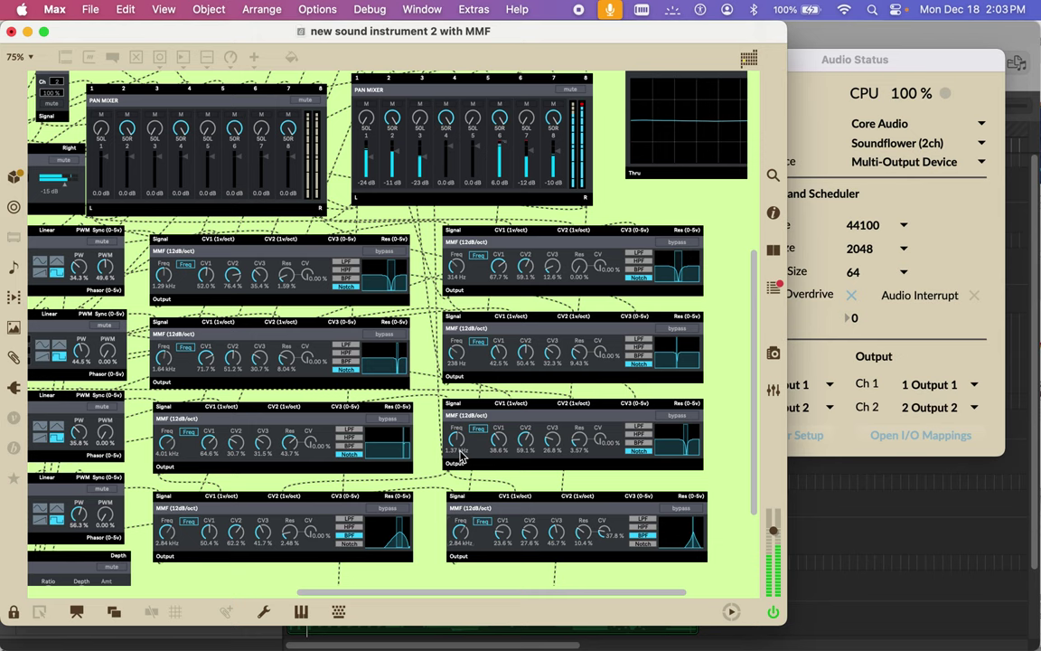
left_click_drag(503, 540, 506, 484)
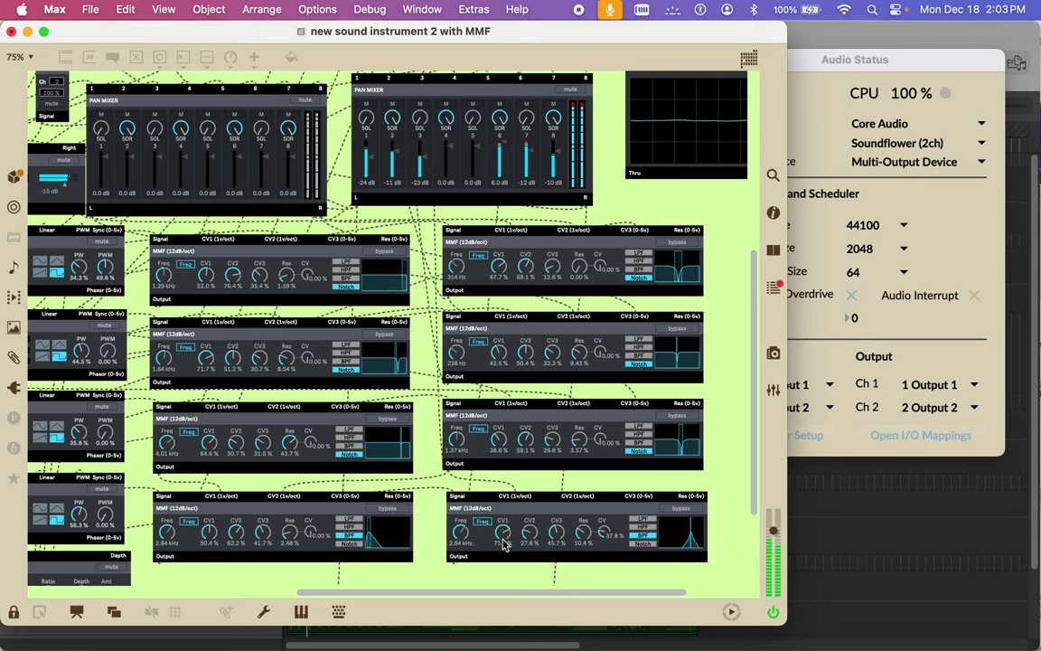
Step: Switch the second column's bottom MMF filter to LPF with CV1 60.6%, CV2 66.1%, CV3 26.8%, Res 24.6% and resonance CV 43.3%
left_click(648, 520)
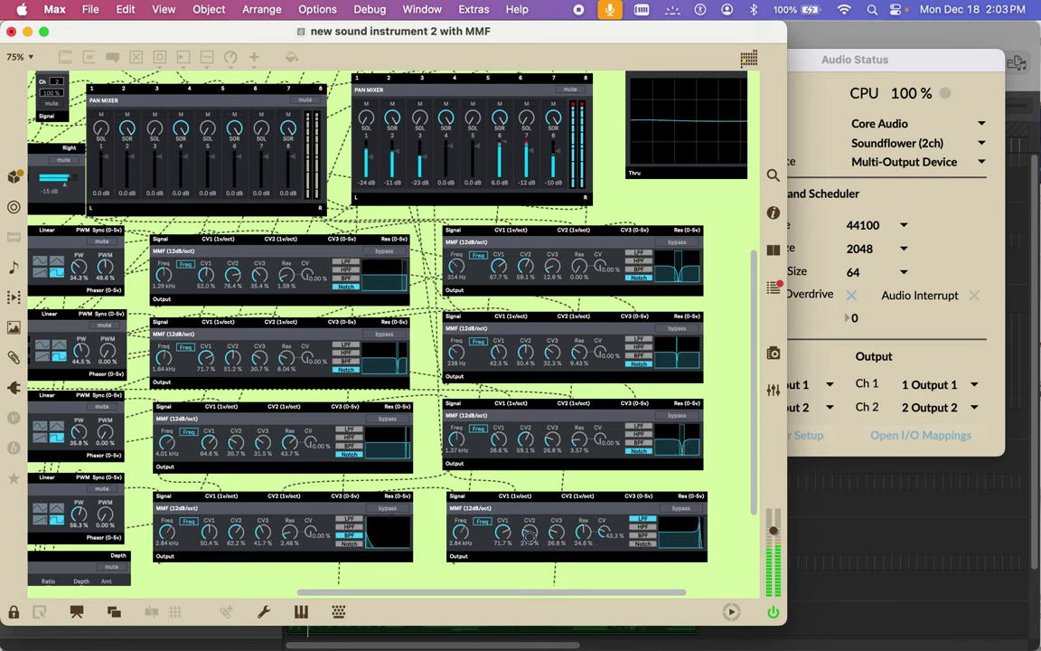
left_click_drag(529, 537, 522, 497)
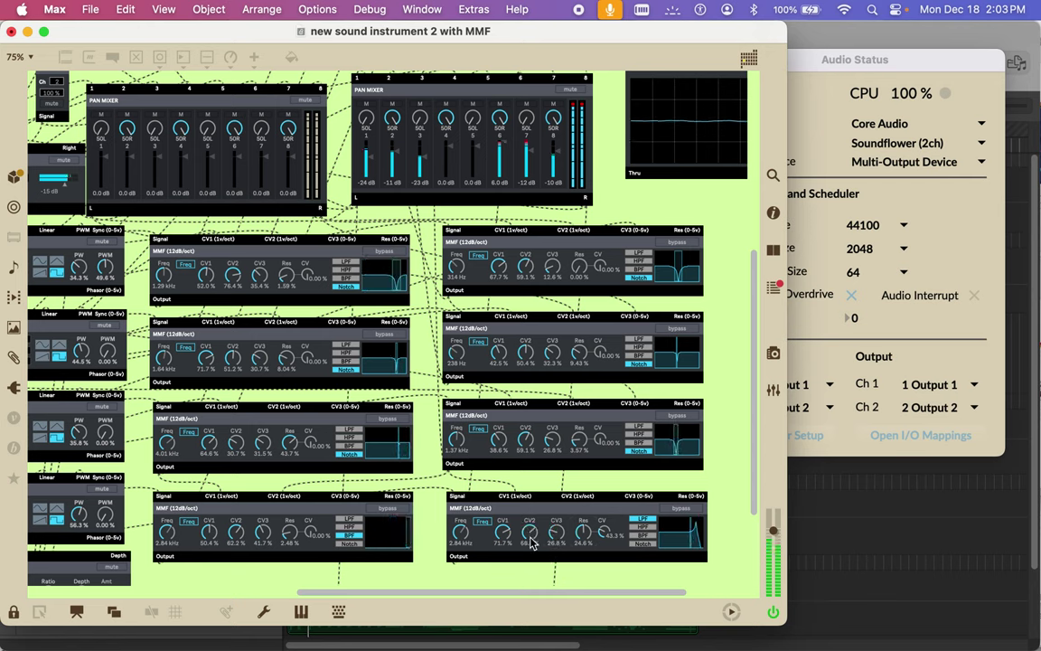
left_click_drag(503, 535, 460, 538)
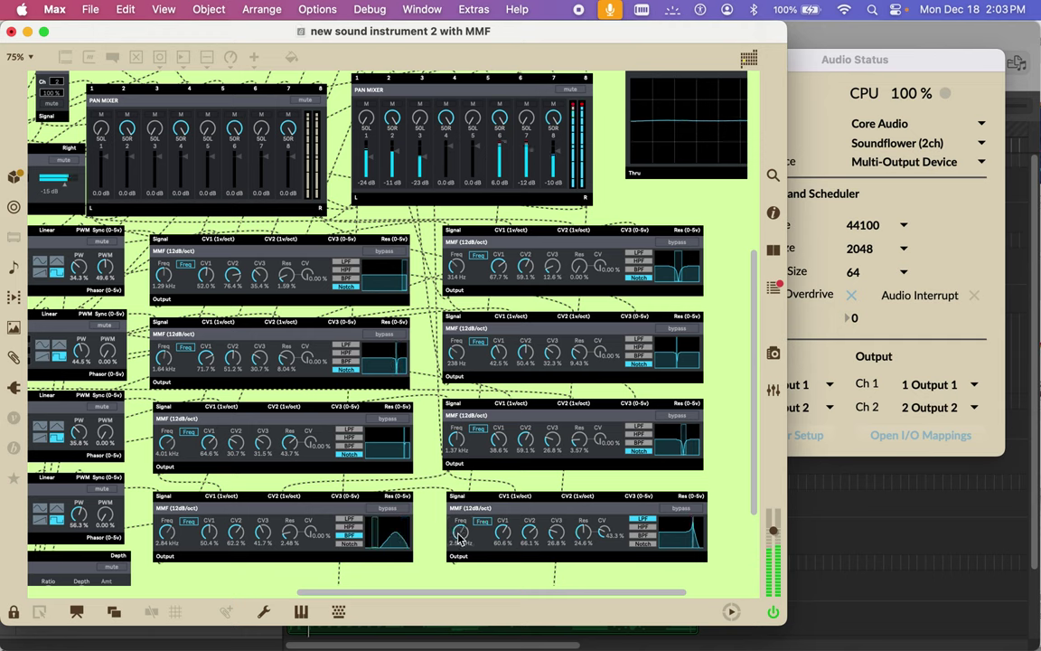
Step: Tune the second-column first, third and fourth oscillators to 3.64 kHz, 238 Hz and 928 Hz, and the first-column top one to 196 Hz with 45.3% PW
scroll(429, 409, "left", 10)
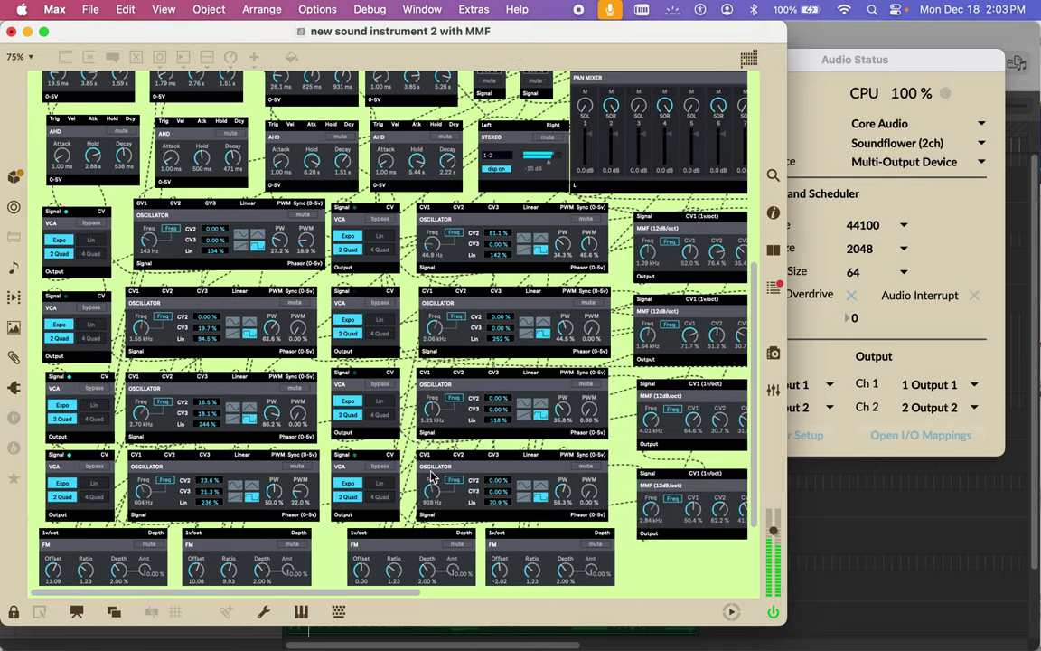
left_click_drag(431, 409, 431, 418)
left_click_drag(434, 245, 403, 181)
left_click_drag(279, 249, 279, 232)
Step: Switch all eight oscillators to the sawtooth waveform
left_click(525, 251)
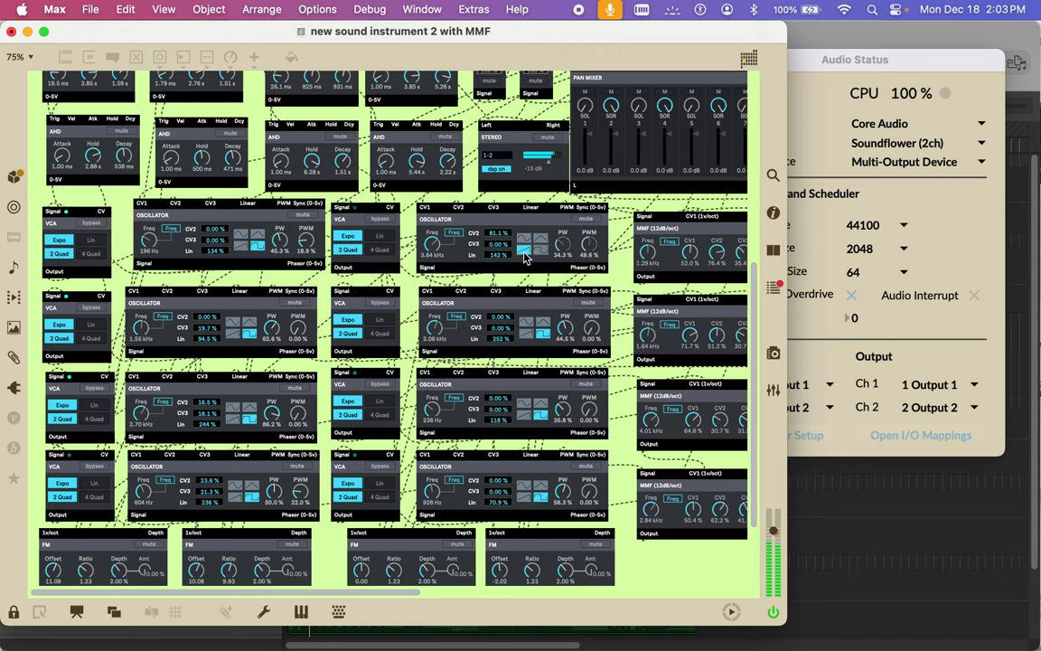
left_click(241, 246)
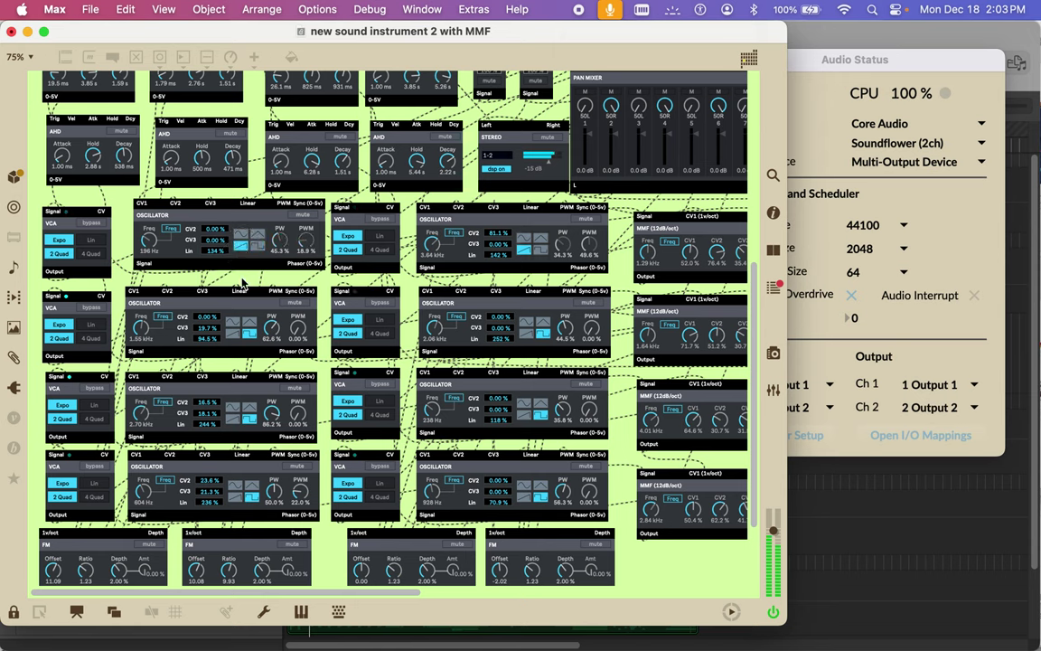
left_click(234, 334)
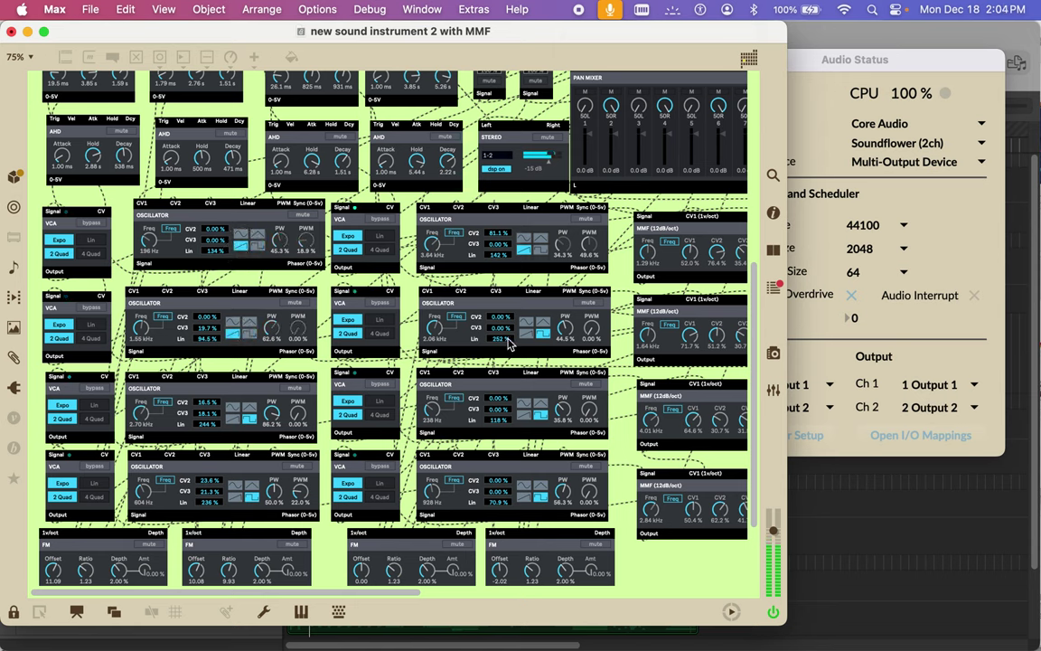
left_click(529, 336)
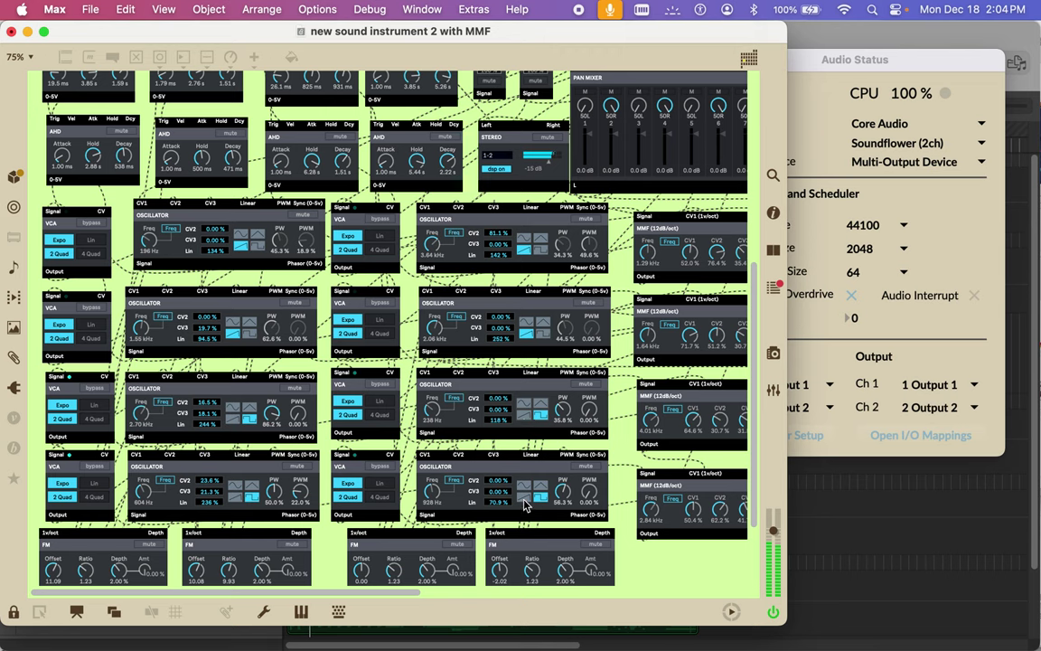
left_click(525, 498)
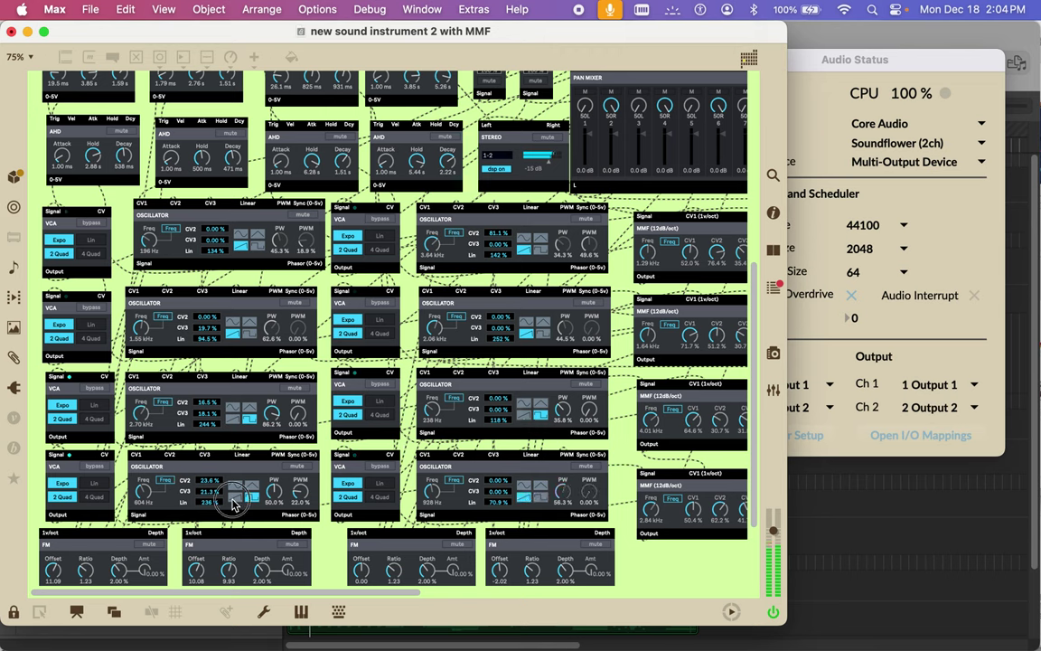
left_click(233, 497)
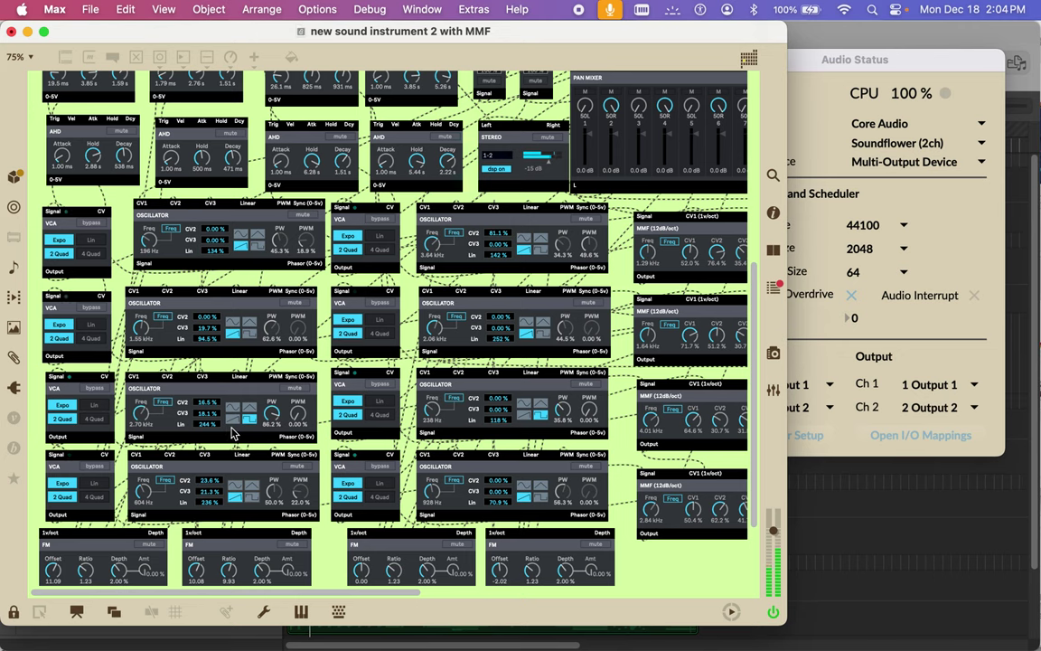
left_click(234, 420)
left_click(525, 417)
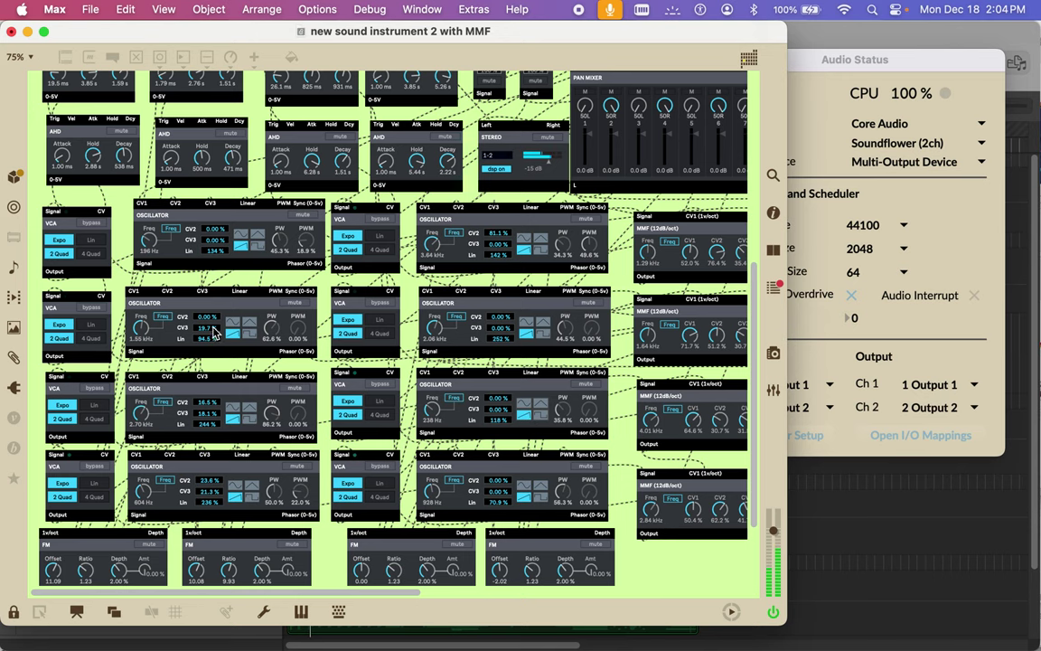
Step: Switch all eight oscillators to the sine waveform and set the first column's second oscillator to 53.1% pulse width
left_click(240, 236)
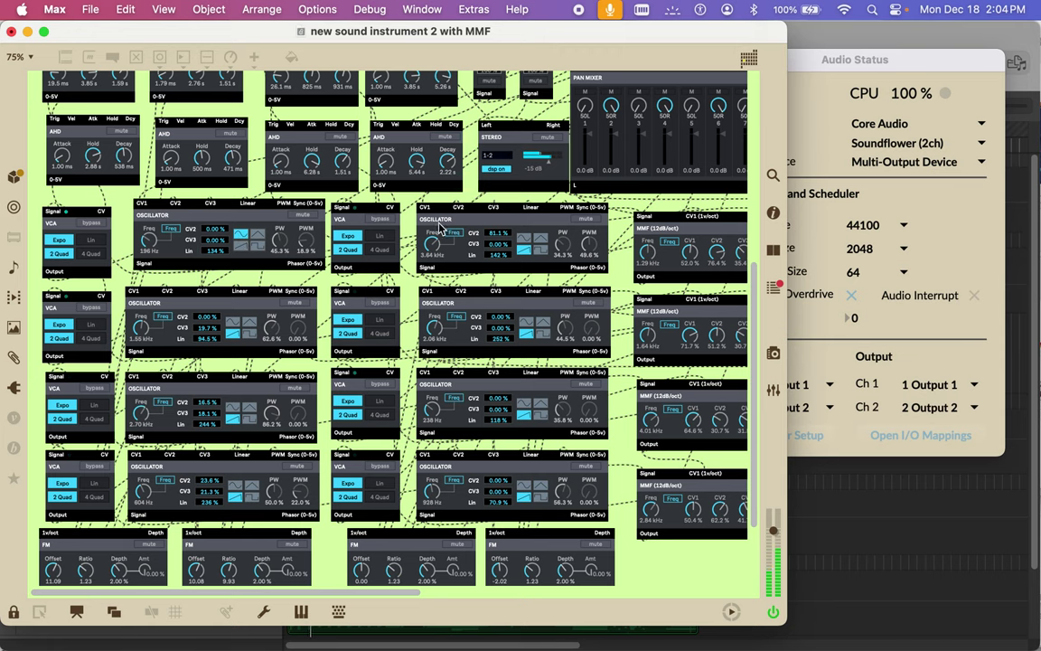
left_click(523, 239)
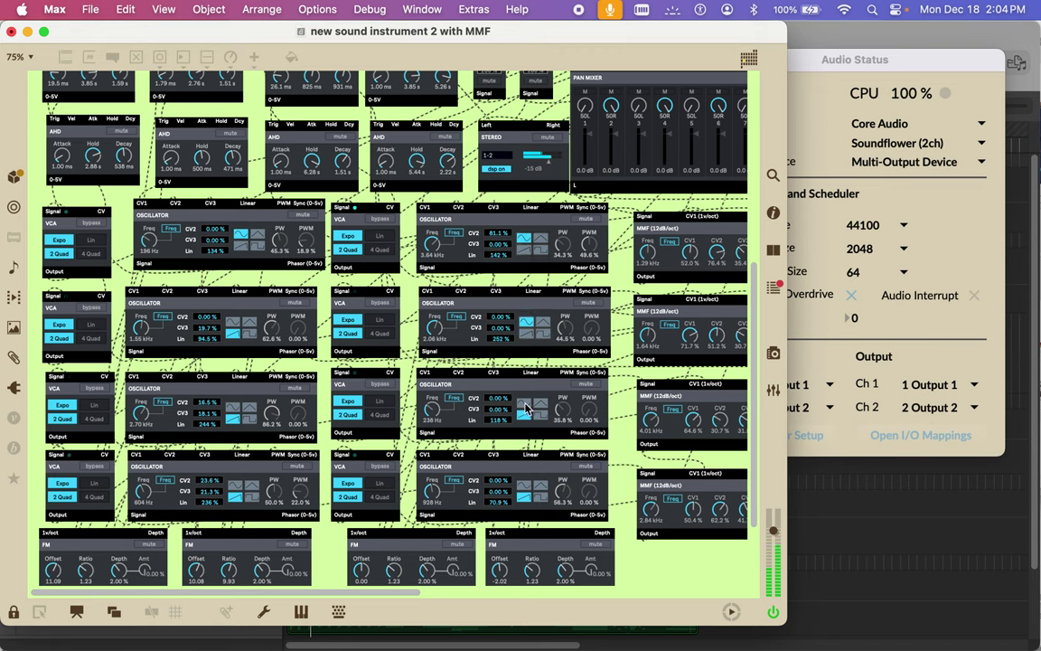
left_click(523, 402)
left_click(522, 482)
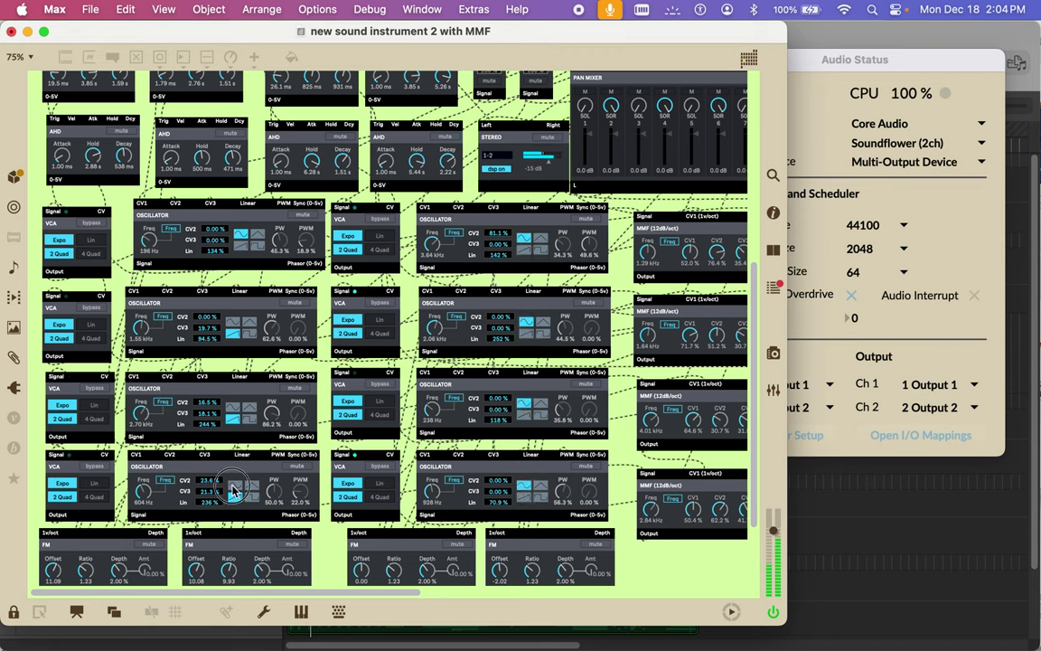
left_click(234, 485)
left_click(233, 405)
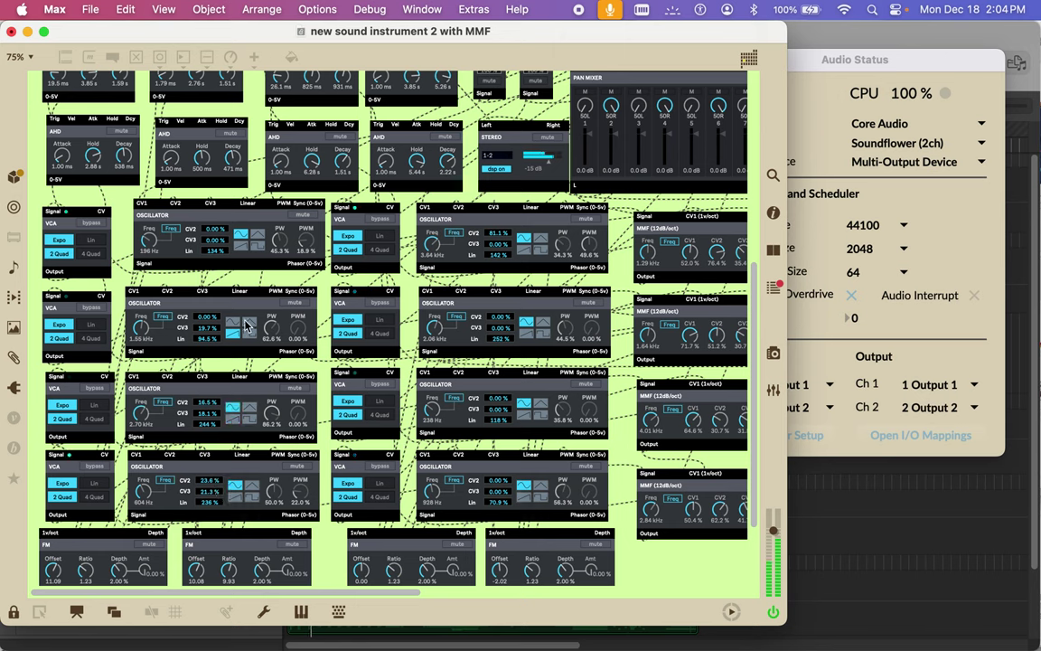
left_click(235, 324)
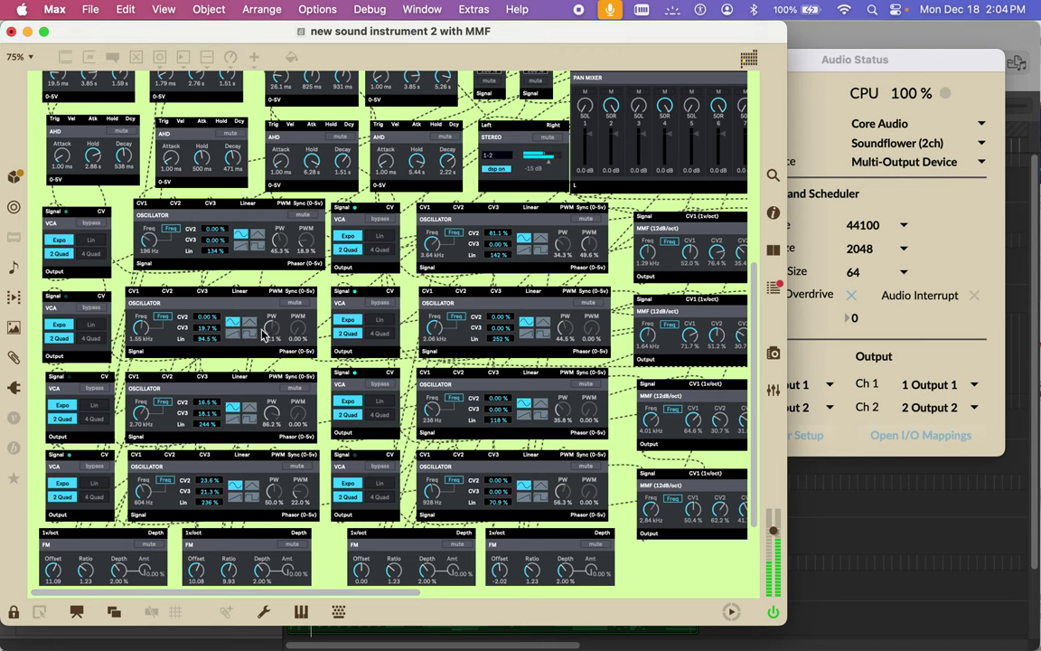
Step: Zero Lin on the first-column top and all second-column oscillators, and zero CV2, CV3 and Lin on the first column's bottom oscillator
left_click_drag(207, 318, 183, 238)
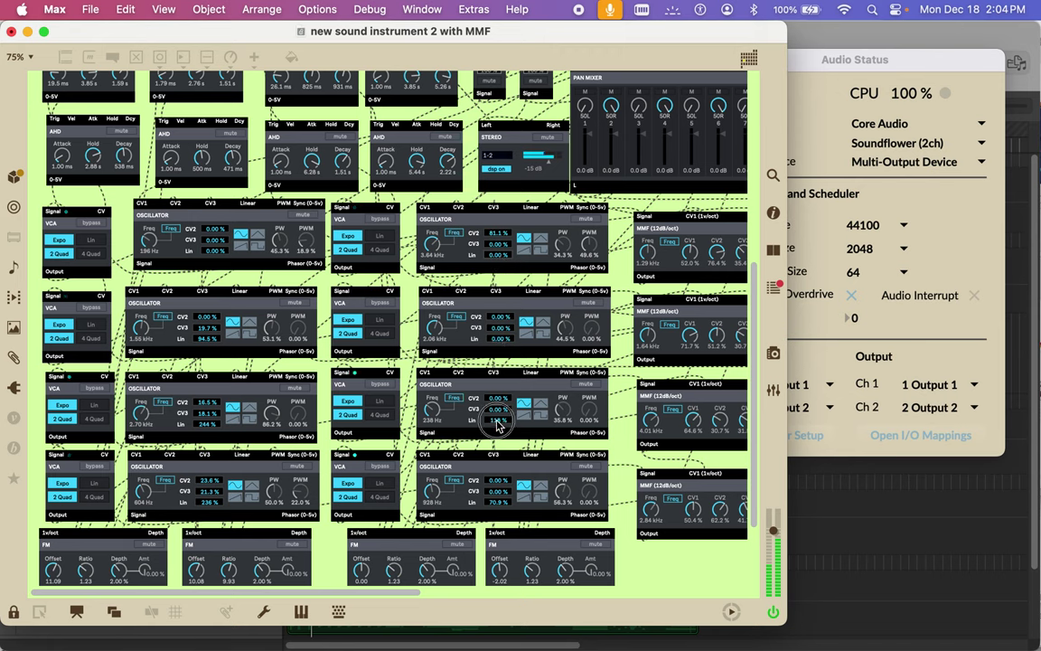
left_click_drag(502, 499, 502, 497)
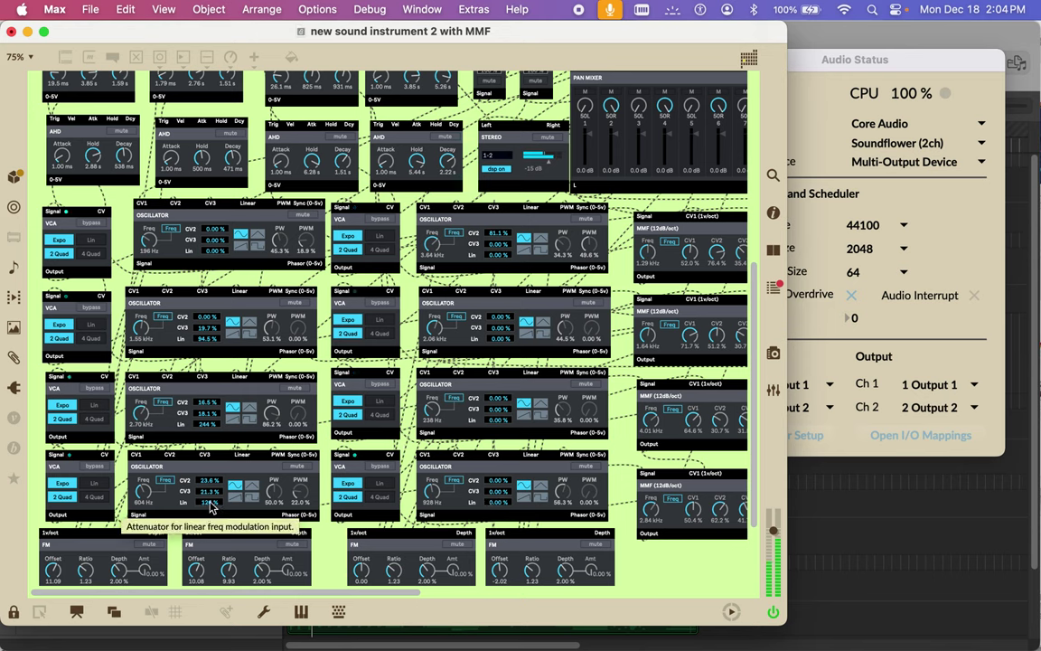
double_click(210, 503)
left_click_drag(211, 493, 209, 649)
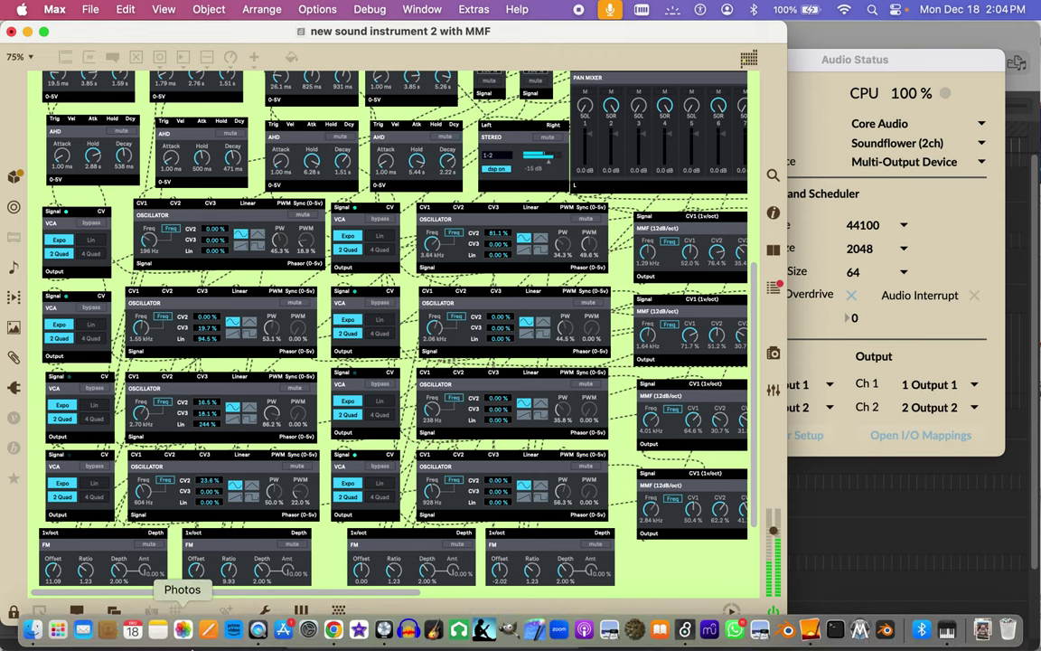
left_click_drag(211, 479, 210, 648)
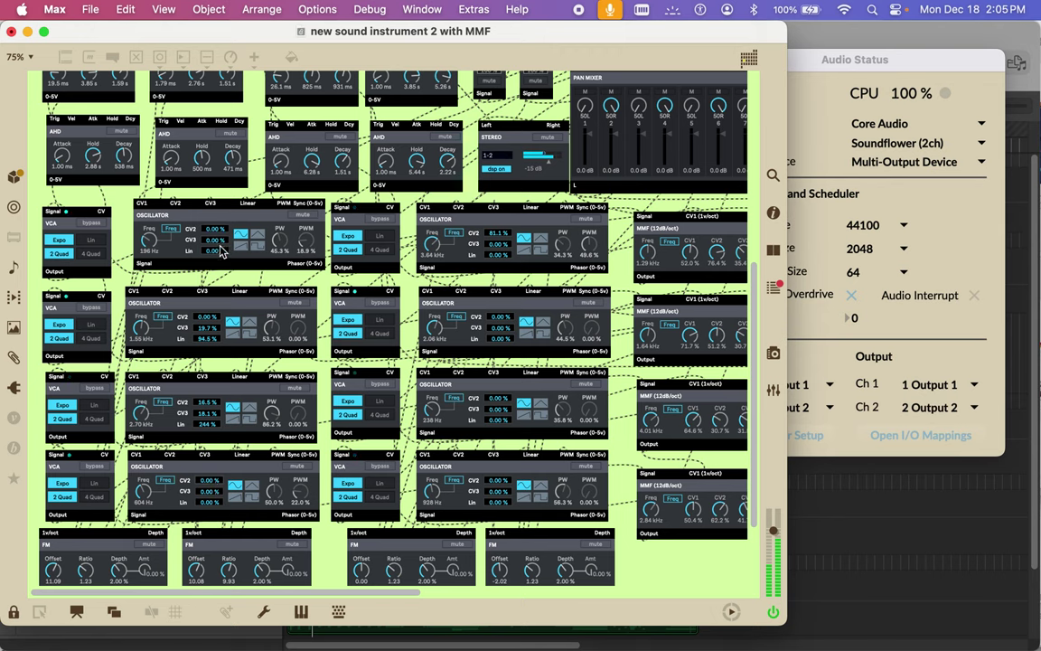
Step: Set the second-column top oscillator's CV2 to 0.00% and its frequency to 809 Hz
left_click_drag(500, 236, 499, 416)
left_click_drag(430, 246, 431, 246)
Step: Set the lower second-column pan mixer's channel 6 to -2.8 dB, channel 1 to -15 dB and channel 3 to -5.4 dB
scroll(510, 213, "right", 12)
scroll(511, 213, "up", 4)
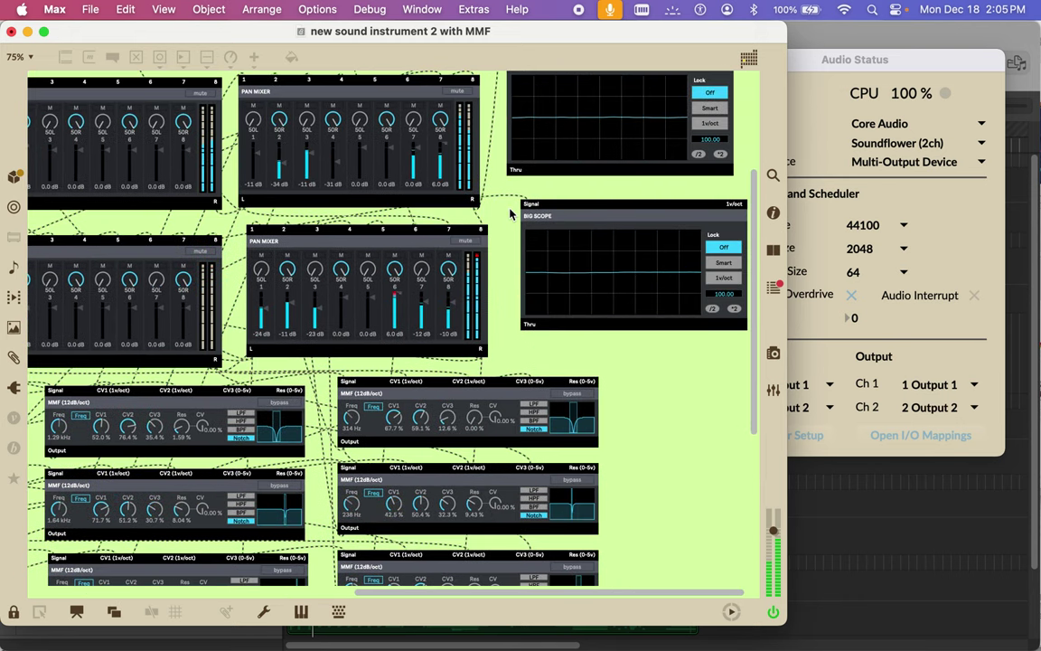
scroll(510, 213, "left", 3)
scroll(511, 213, "up", 3)
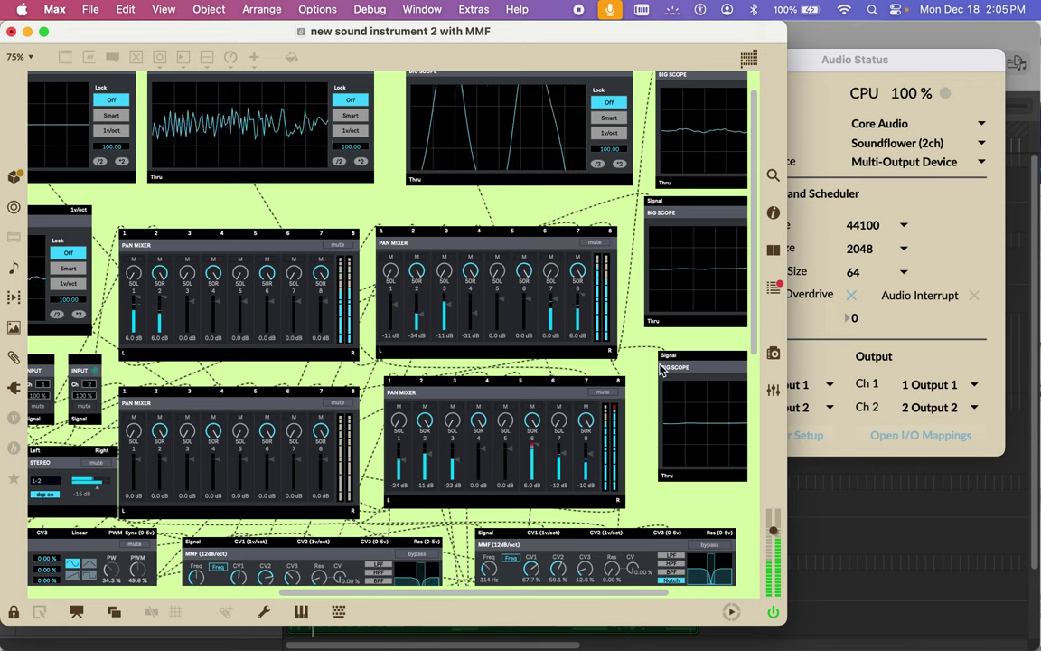
mouse_move(538, 449)
left_mouse_down()
mouse_move(539, 462)
mouse_move(539, 452)
left_mouse_up()
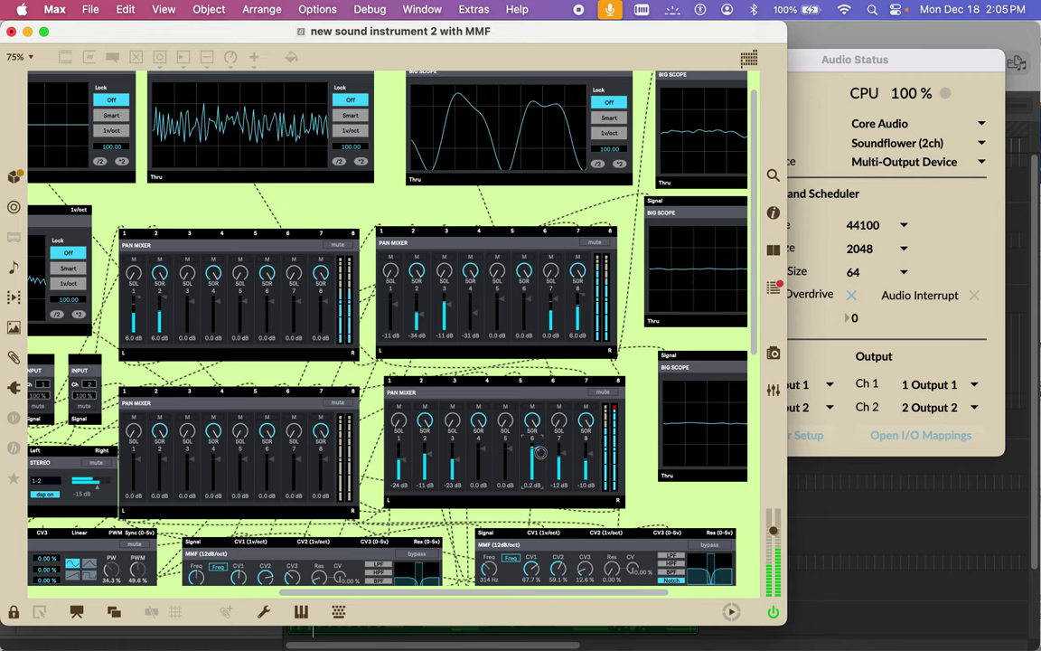
left_click_drag(541, 452, 539, 456)
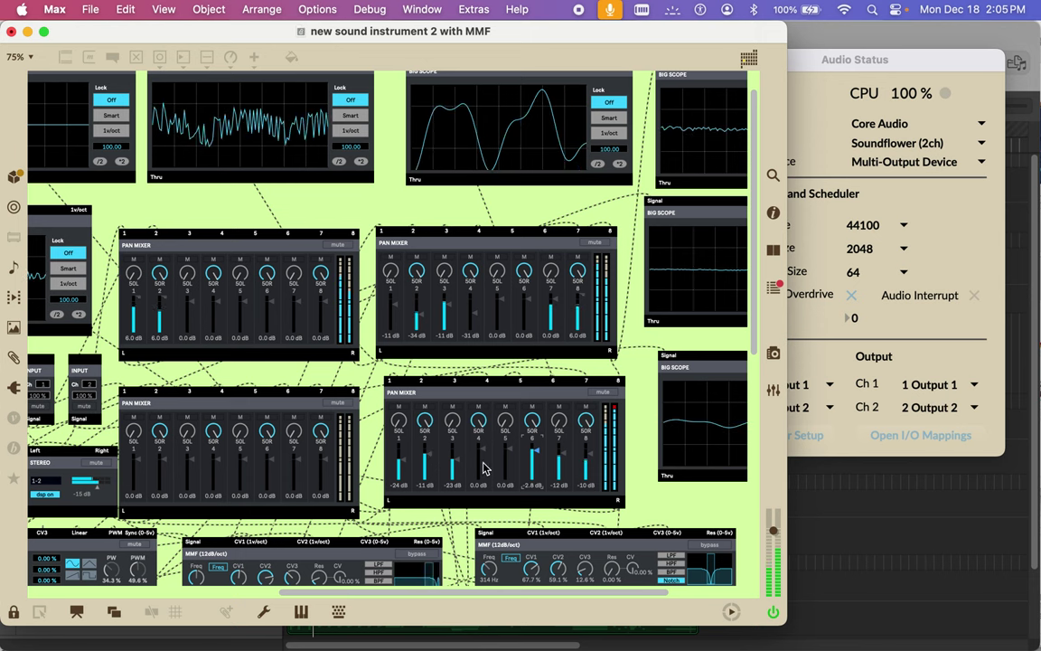
scroll(484, 467, "left", 4)
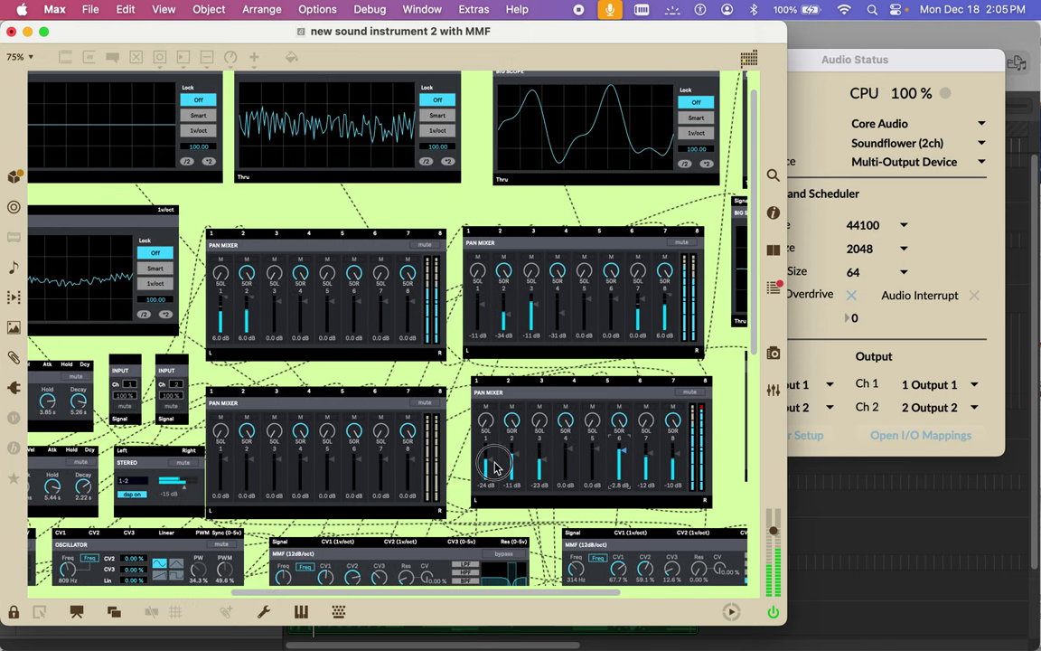
left_click_drag(494, 467, 493, 452)
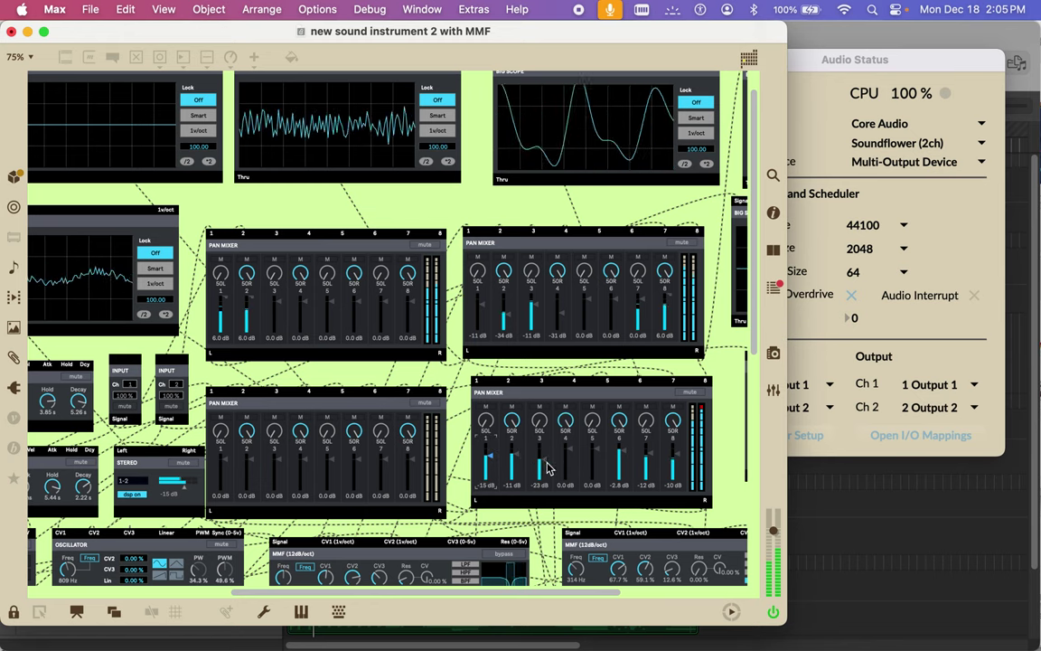
left_click_drag(546, 462, 546, 434)
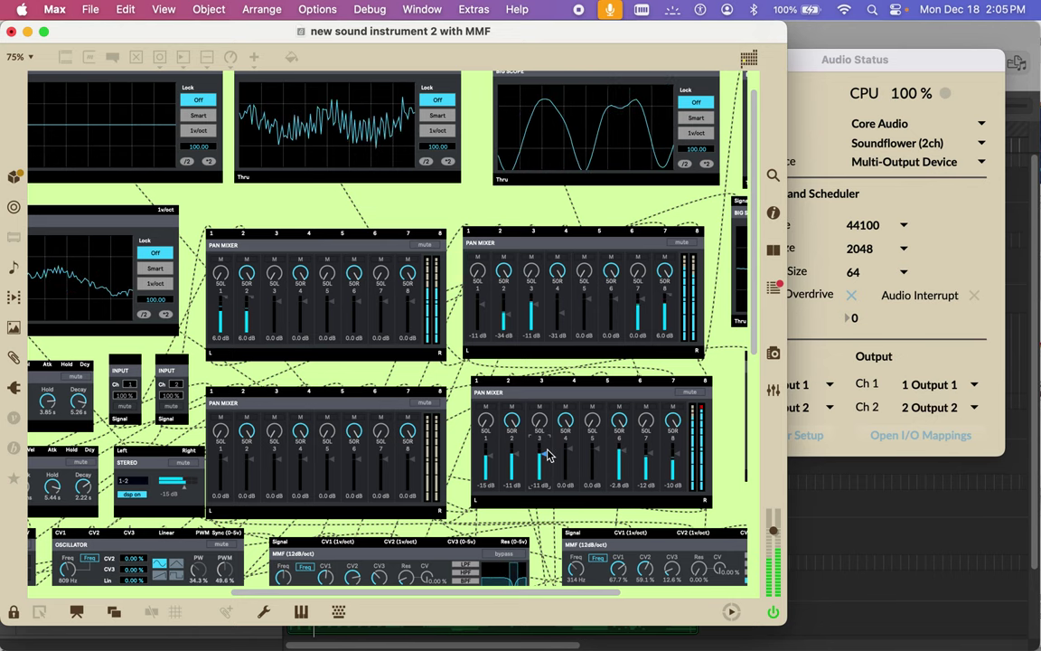
left_click_drag(546, 456, 545, 449)
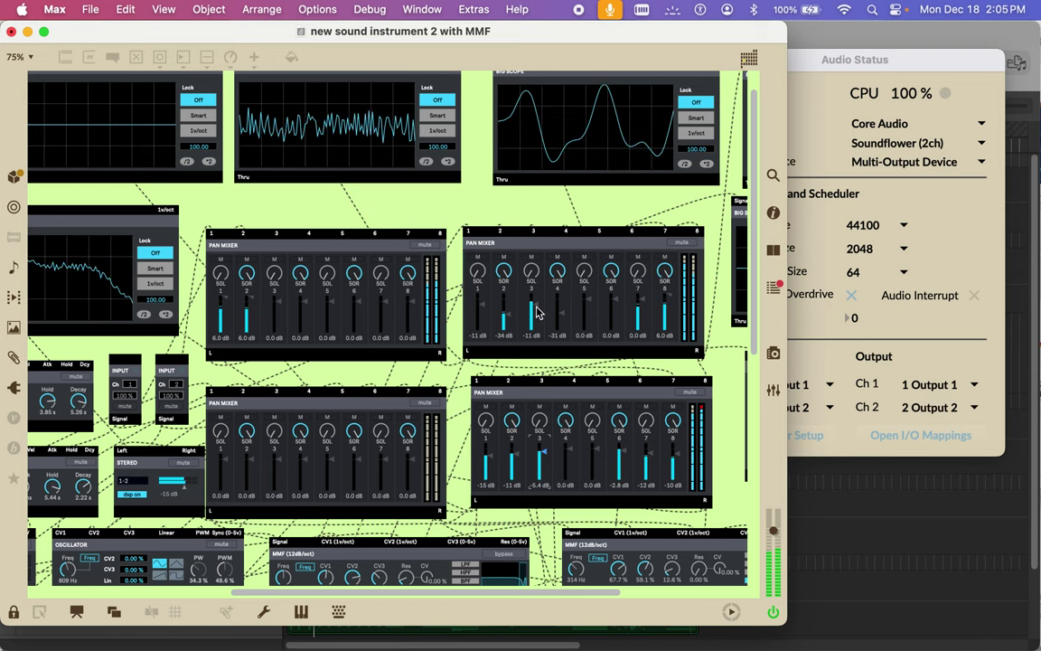
Step: Set the upper second-column pan mixer's channel 3 to -4.2 dB, channel 2 to -13 dB and channel 7 to 0.0 dB
scroll(539, 309, "down", 1)
left_click_drag(542, 305, 542, 300)
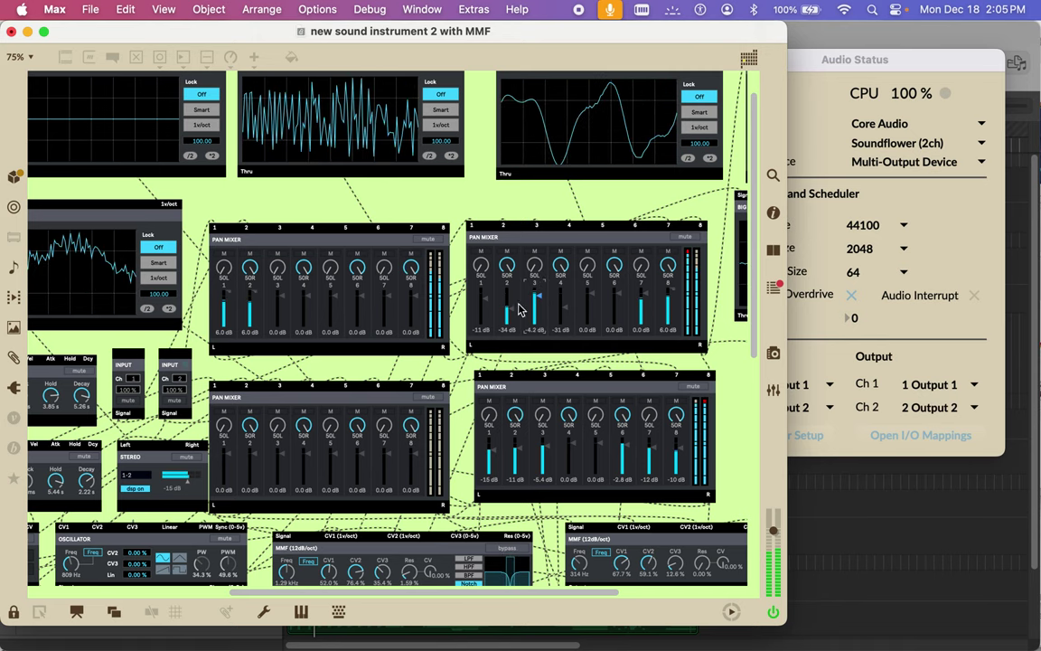
left_click_drag(506, 309, 514, 282)
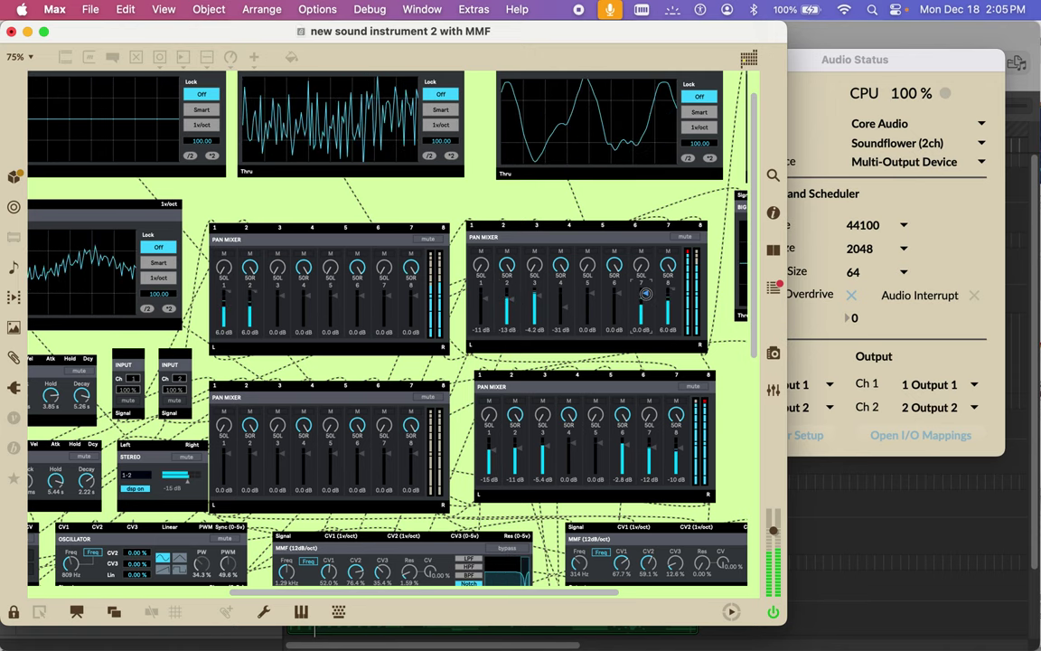
Step: Set the hold time of the second AHD envelope in the upper row to 1.74 s
scroll(581, 218, "right", 5)
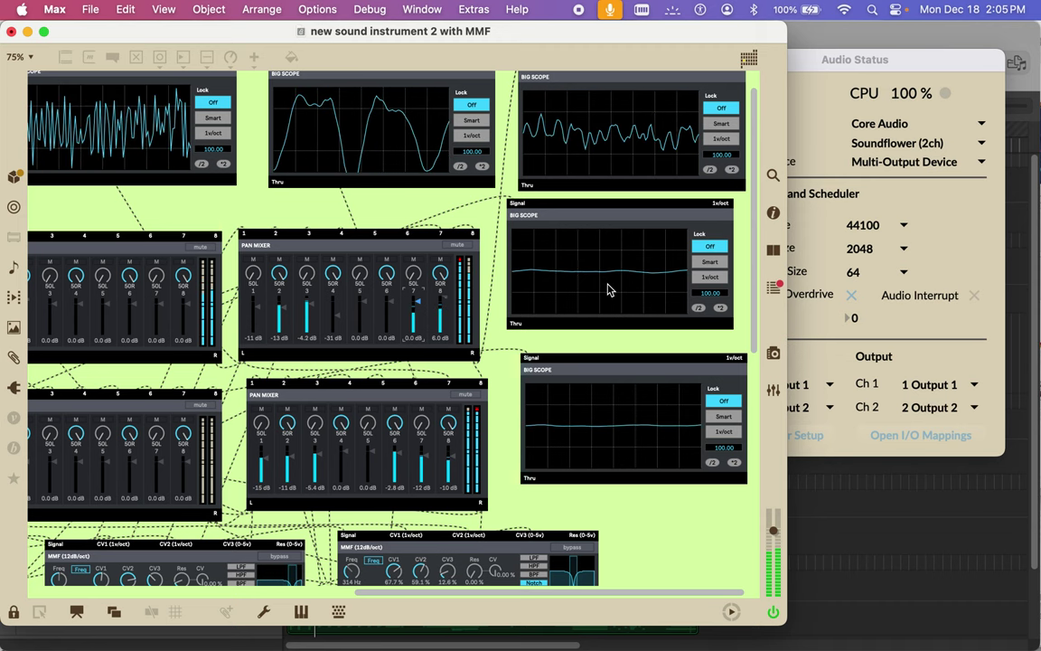
scroll(633, 288, "left", 7)
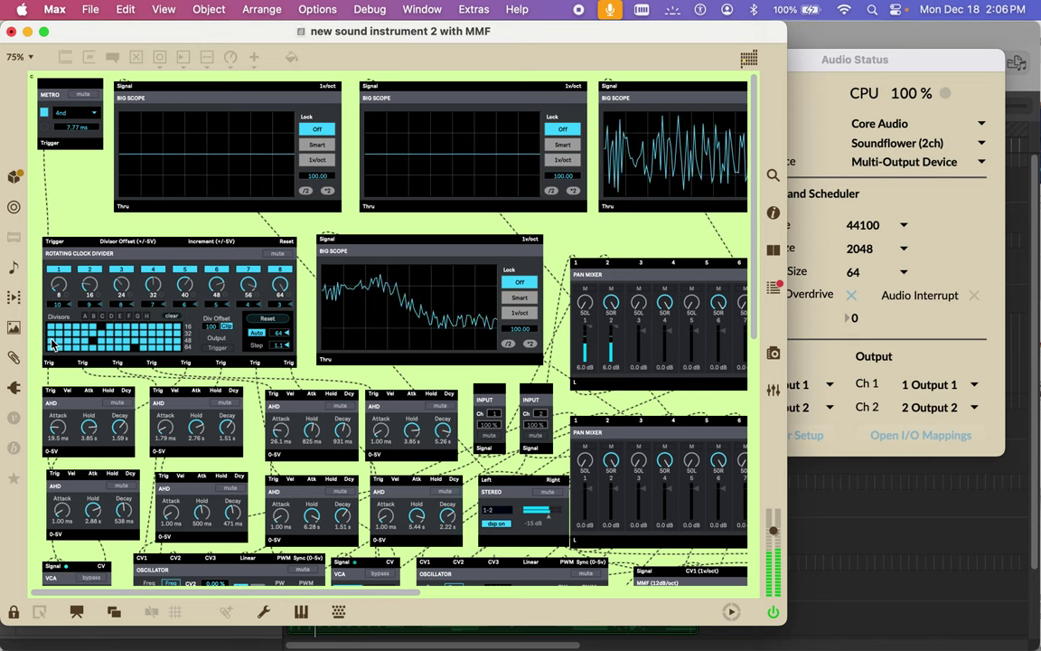
scroll(160, 336, "down", 1)
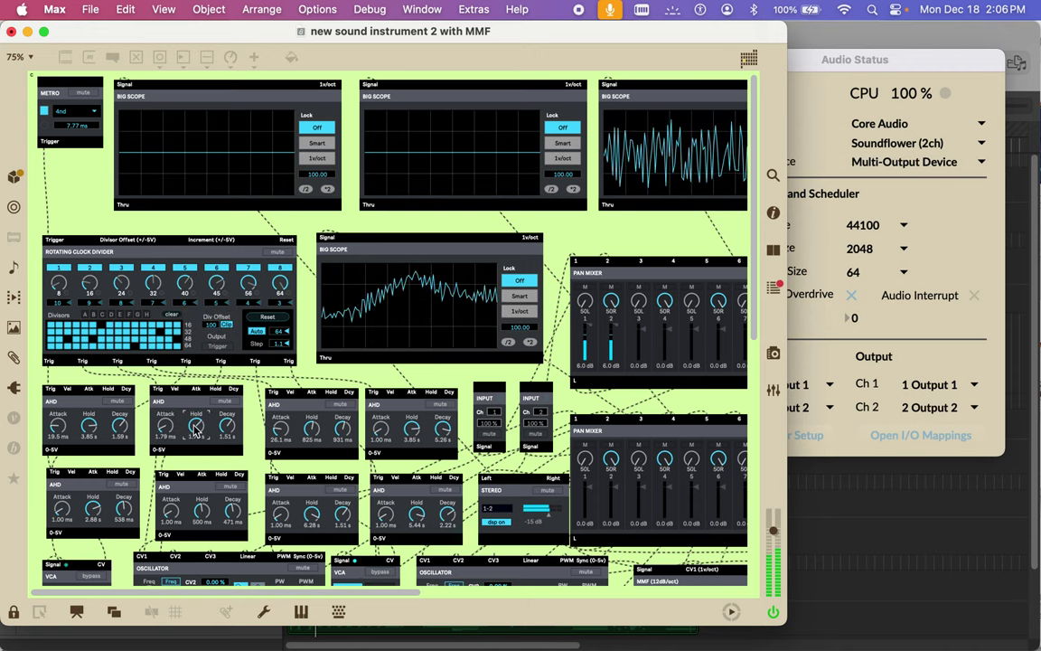
Step: Switch the second-column top oscillator to the square waveform with 46.1% pulse width and lower its frequency to 17.8 Hz
scroll(190, 416, "down", 10)
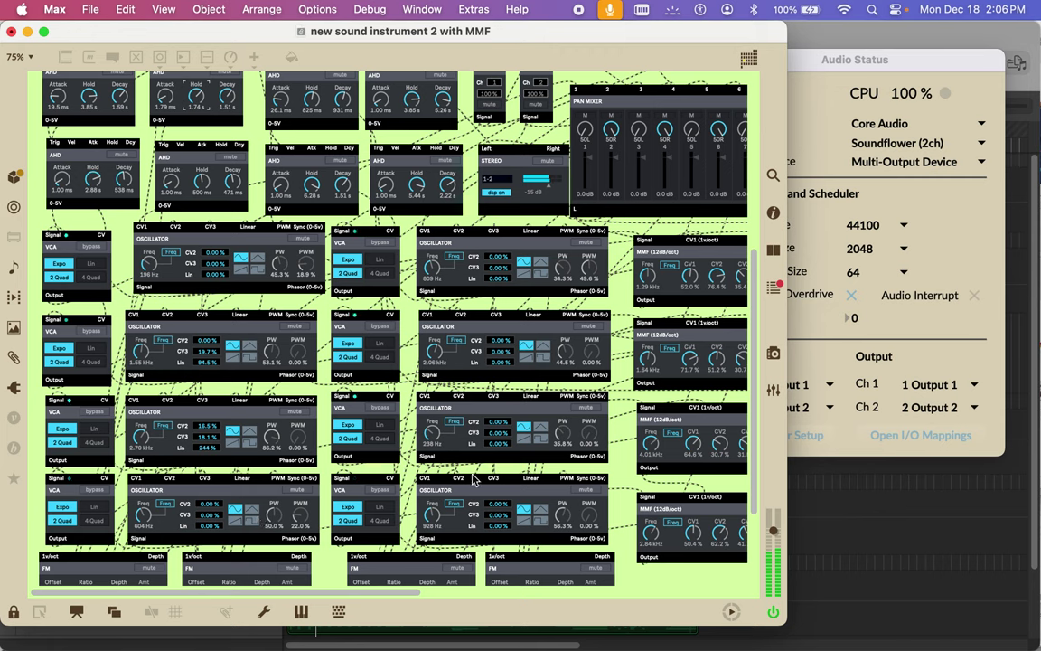
left_click(545, 278)
left_click_drag(564, 270, 567, 258)
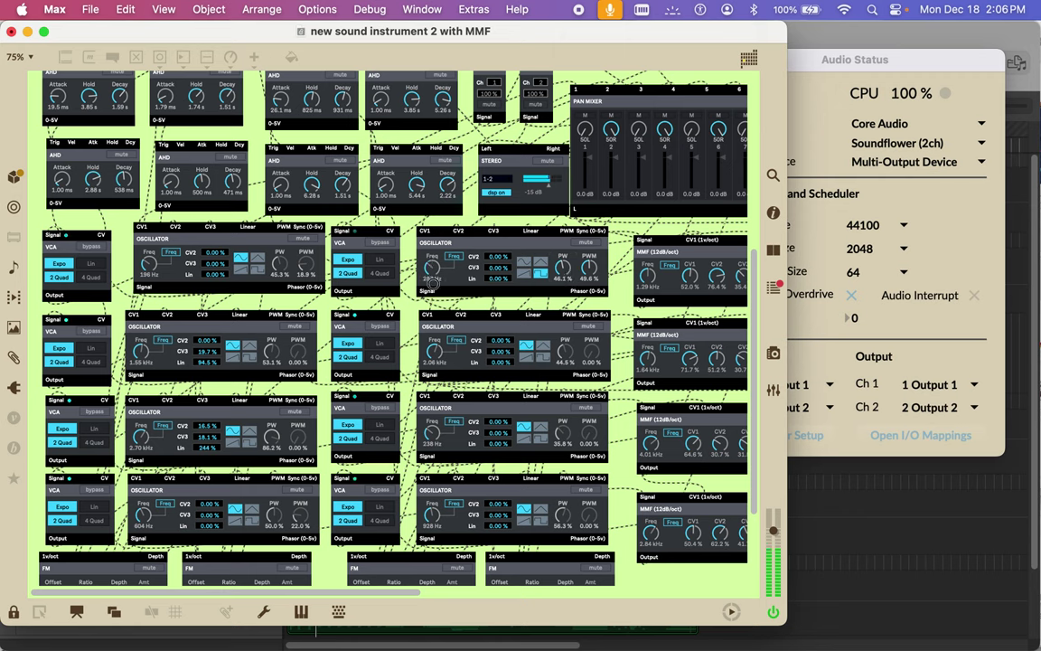
left_click_drag(443, 283, 438, 295)
Step: Try CV2 at 100% on the second-column top oscillator, reset it to 0.00% and raise the frequency to 2.06 kHz
left_click_drag(497, 222, 495, 170)
left_click_drag(492, 264, 492, 259)
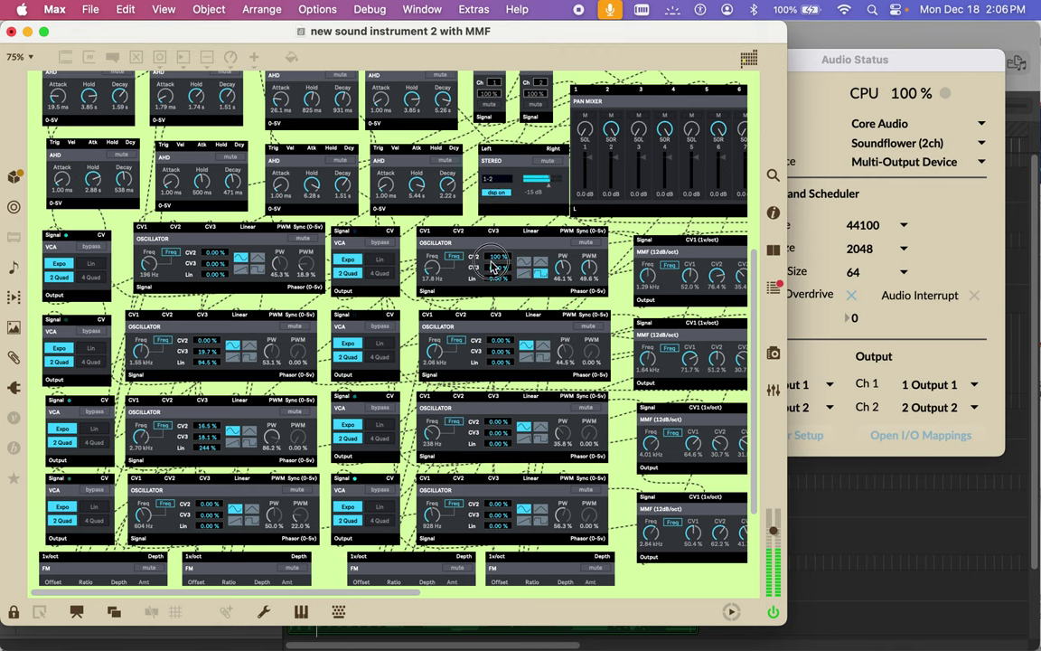
double_click(502, 257)
type("0")
key("Return")
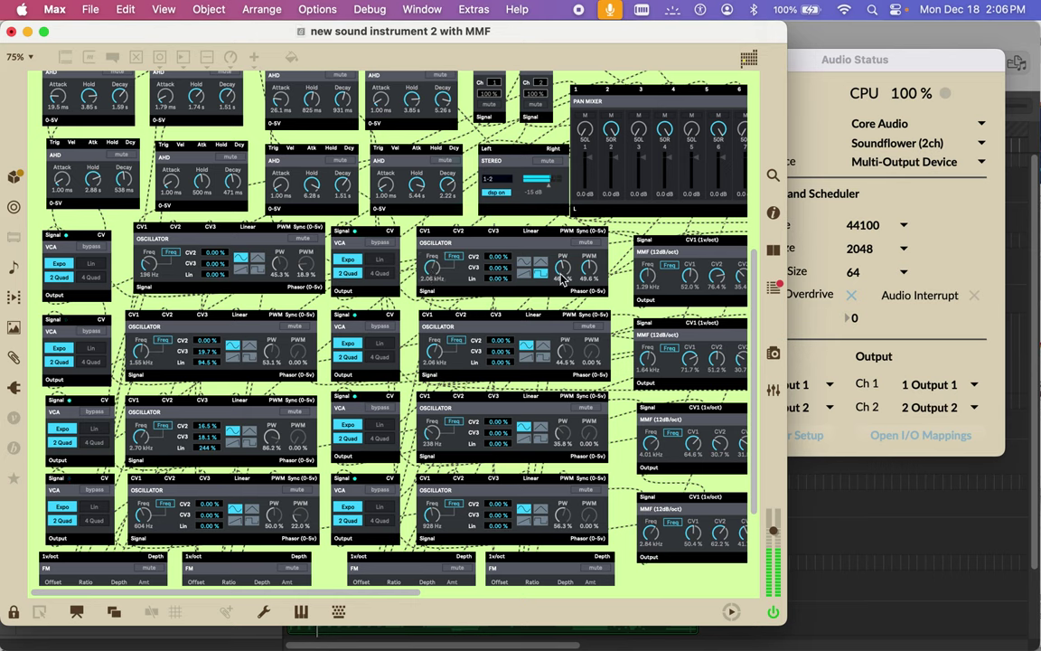
Step: Set the second-column top oscillator's pulse width to 94.9% and PWM to 100%, and reset its Lin amount to 0.00%
left_click_drag(563, 280, 598, 178)
scroll(444, 288, "right", 5)
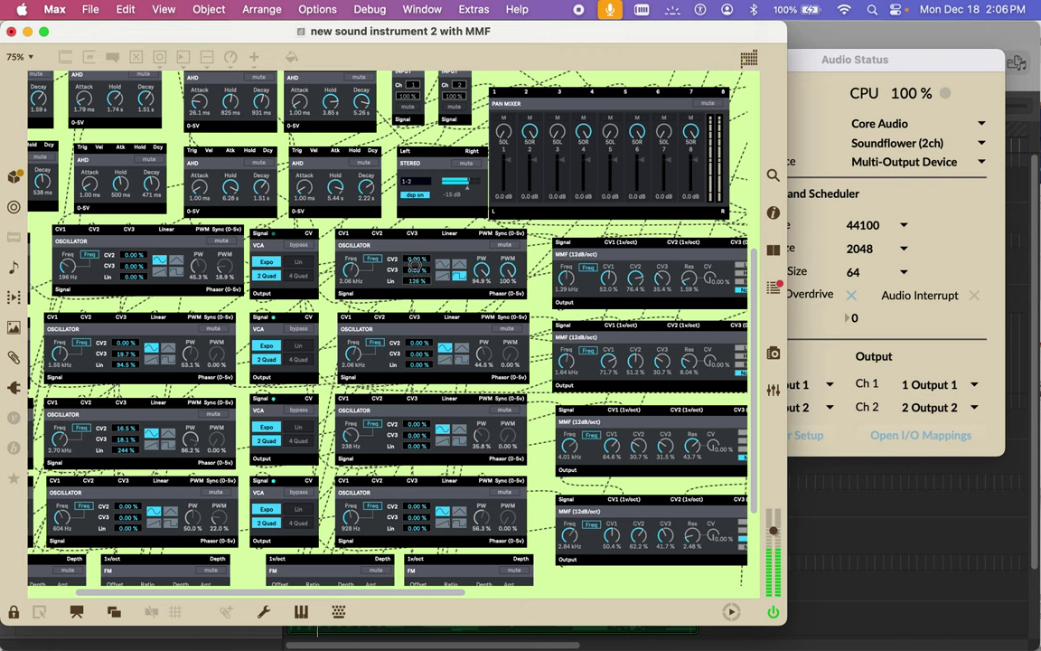
left_click_drag(416, 264, 415, 252)
double_click(416, 285)
Step: Set the frequency of the two upper oscillators in both columns to 0.00 Hz
left_click_drag(351, 271, 351, 285)
left_click_drag(350, 273, 352, 281)
left_click_drag(62, 244, 61, 262)
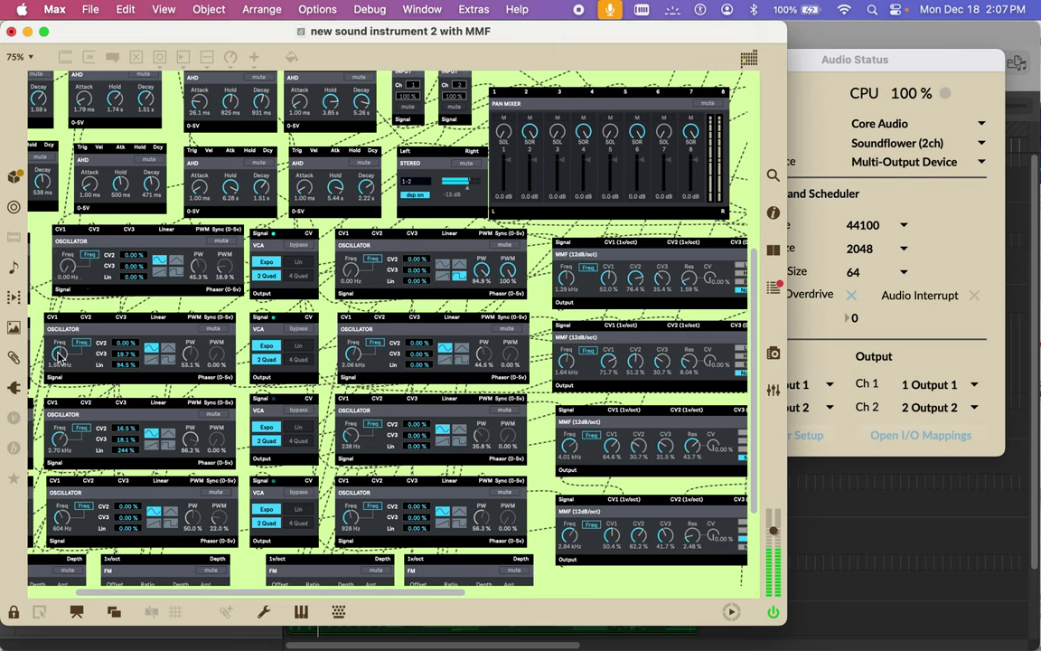
left_click_drag(58, 356, 58, 397)
left_click_drag(352, 351, 355, 360)
Step: Zero the first column's two lower oscillator frequencies, and set the second column's third oscillator to 753 Hz and its bottom one to 756 Hz
left_click_drag(350, 521, 341, 476)
left_click_drag(351, 526, 352, 508)
mouse_move(352, 439)
left_mouse_down()
mouse_move(348, 397)
mouse_move(341, 429)
left_mouse_up()
left_click_drag(58, 445, 59, 647)
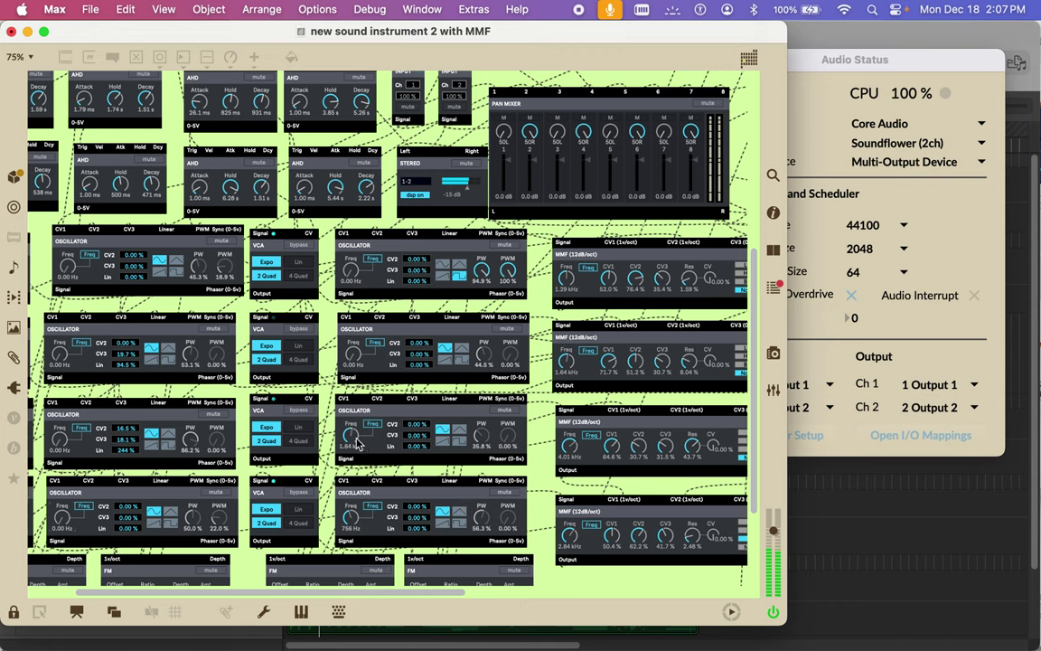
left_click_drag(353, 426, 351, 443)
Step: Set the second-column bottom oscillator to 481 Hz with the square waveform, 28.7% pulse width and 26.0% PWM
left_click_drag(350, 517, 350, 493)
left_click_drag(417, 499, 416, 488)
left_click_drag(415, 487, 418, 515)
left_click_drag(483, 518, 494, 522)
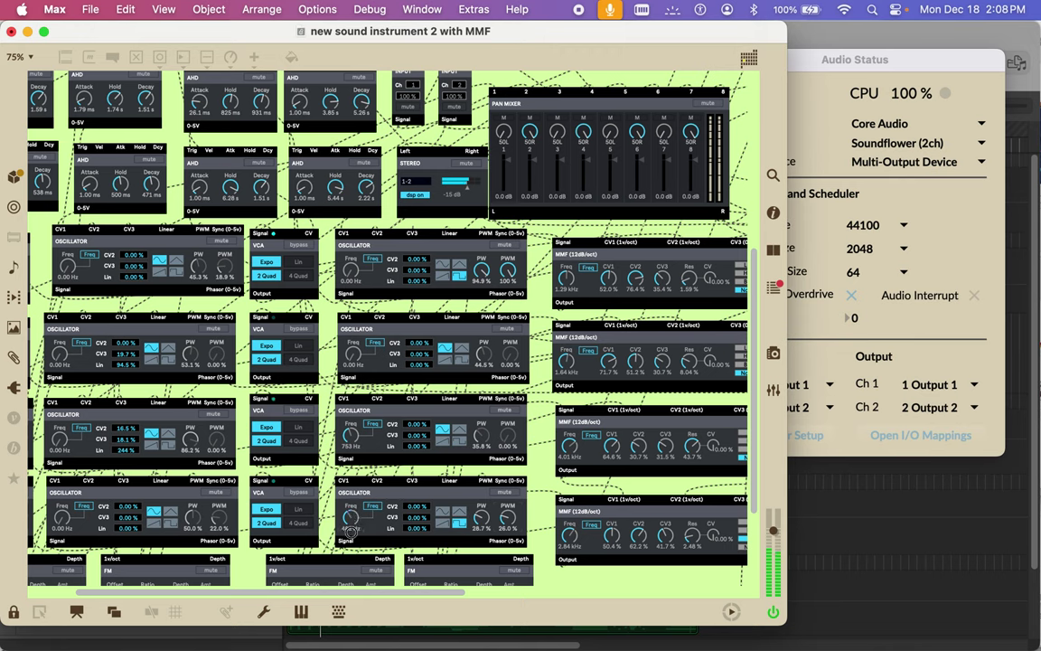
Step: Set the second column's third oscillator to 1.37 kHz with the square waveform and 24.0% pulse width
left_click(350, 443)
left_click(458, 444)
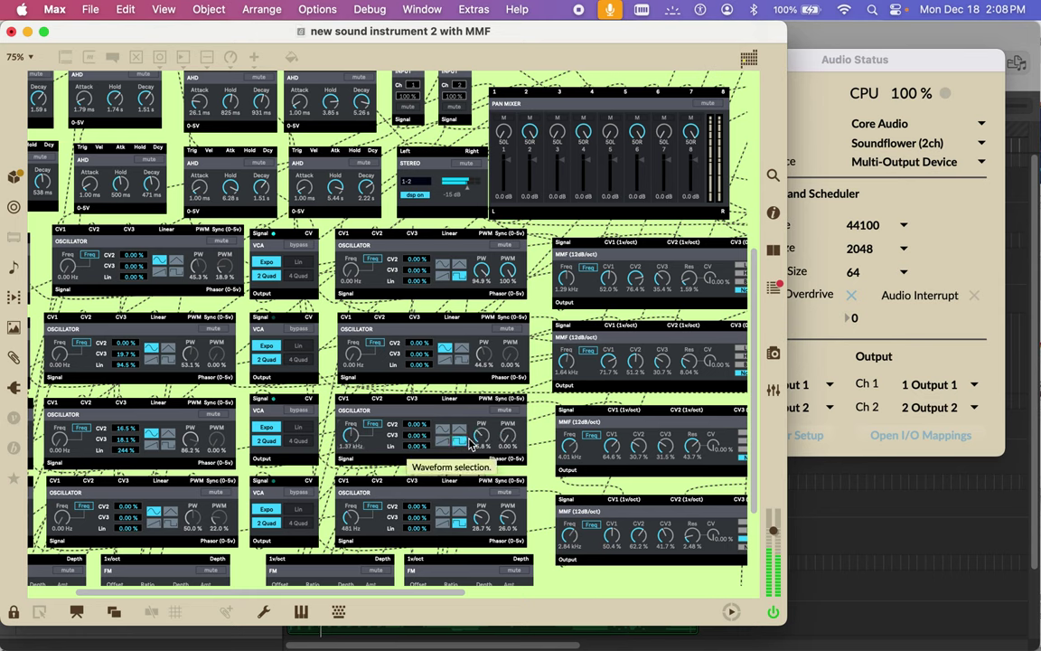
mouse_move(482, 435)
left_mouse_down()
mouse_move(481, 423)
mouse_move(477, 463)
mouse_move(477, 445)
left_mouse_up()
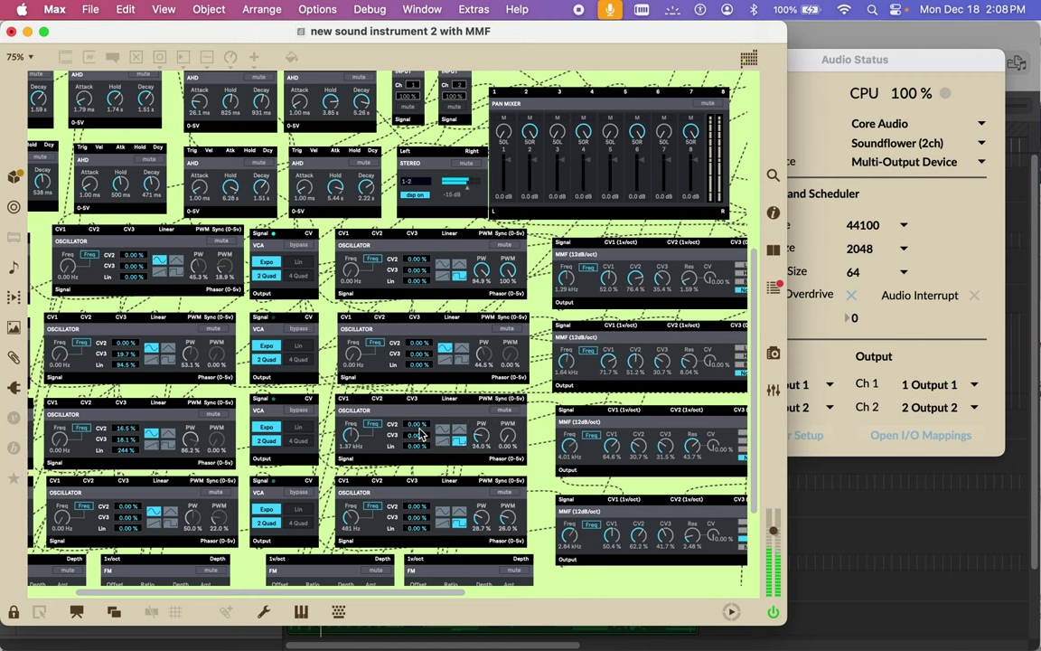
Step: Try CV2 at 100% on the second column's third oscillator and reset its modulation amounts to 0.00%
left_click(419, 410)
mouse_move(411, 423)
left_mouse_down()
mouse_move(410, 410)
mouse_move(413, 432)
left_mouse_up()
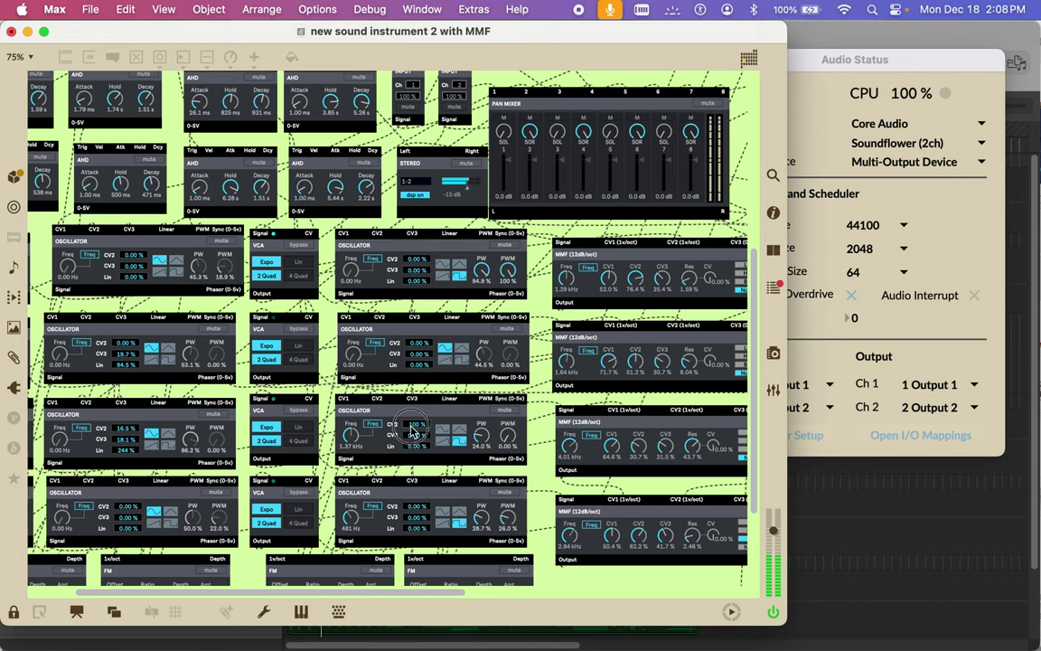
double_click(411, 426)
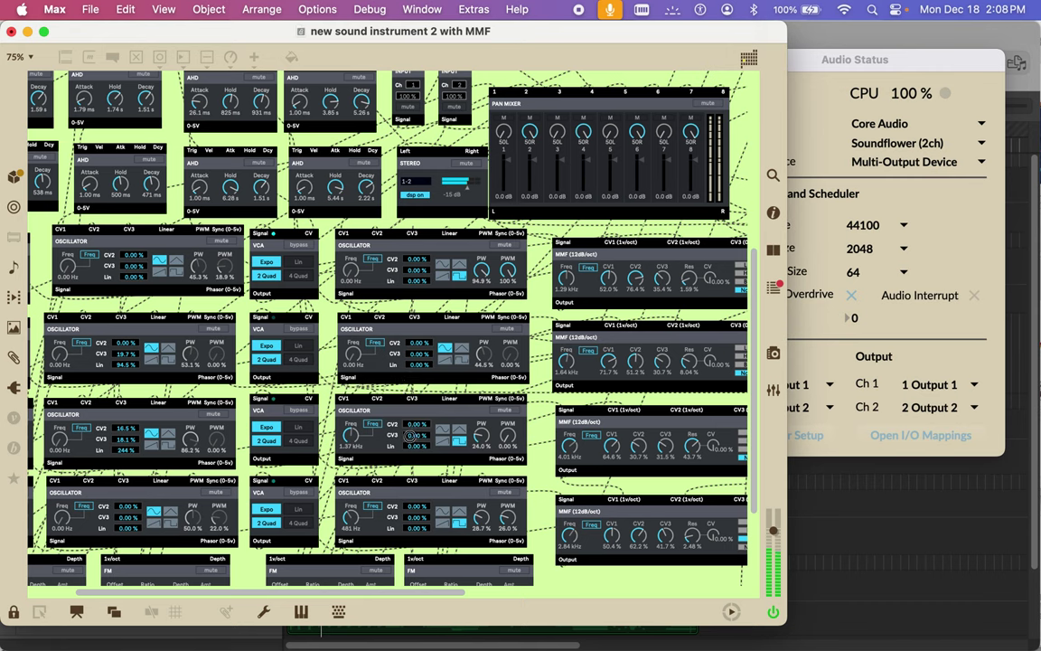
left_click_drag(412, 445, 413, 365)
Step: Return the second column's two lower oscillators to the sine waveform
left_click_drag(416, 528, 418, 470)
left_click(443, 442)
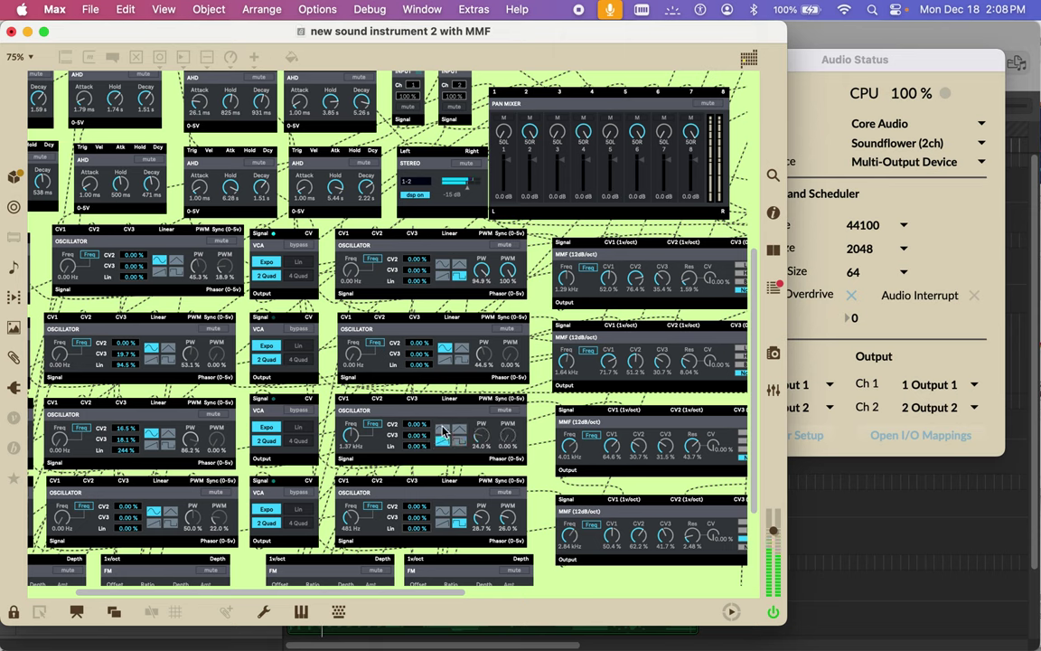
left_click(443, 429)
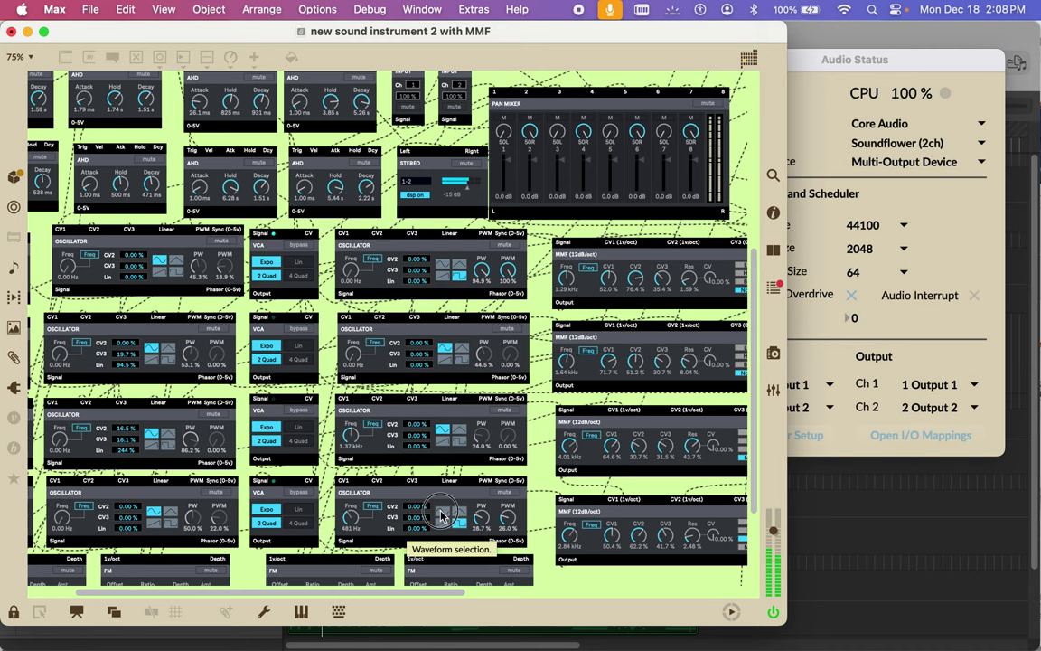
Step: Set the first MMF column's bottom filter to 1.55 kHz, and the second column's bottom filter to 6.80 kHz with CV1 at 66.1%
scroll(441, 515, "right", 10)
scroll(441, 515, "down", 5)
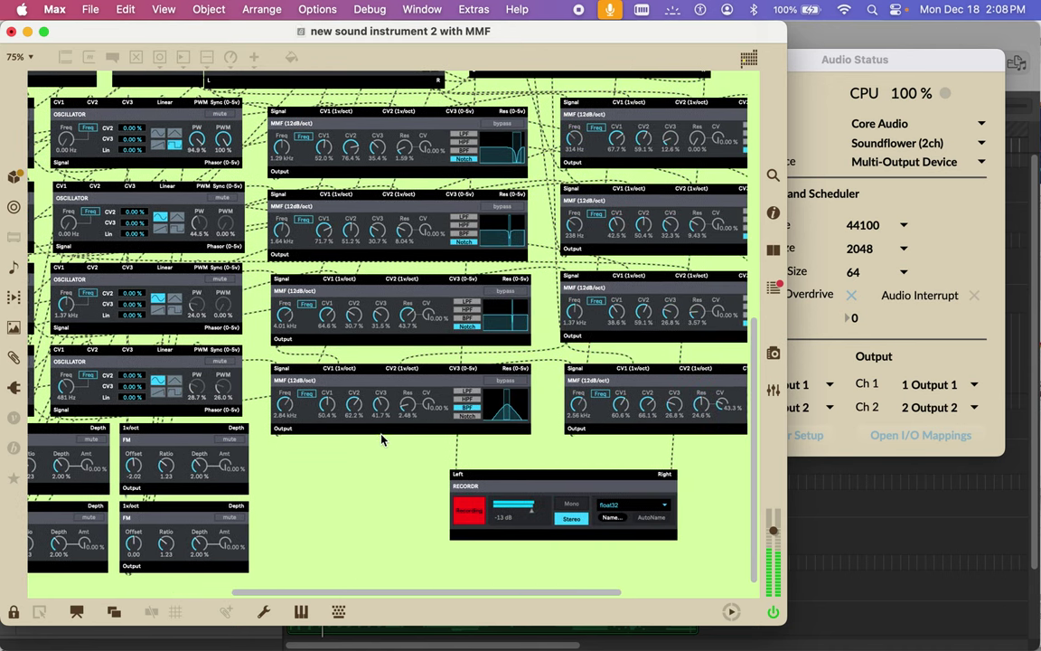
mouse_move(283, 404)
left_mouse_down()
mouse_move(297, 468)
mouse_move(280, 407)
left_mouse_up()
scroll(462, 370, "right", 5)
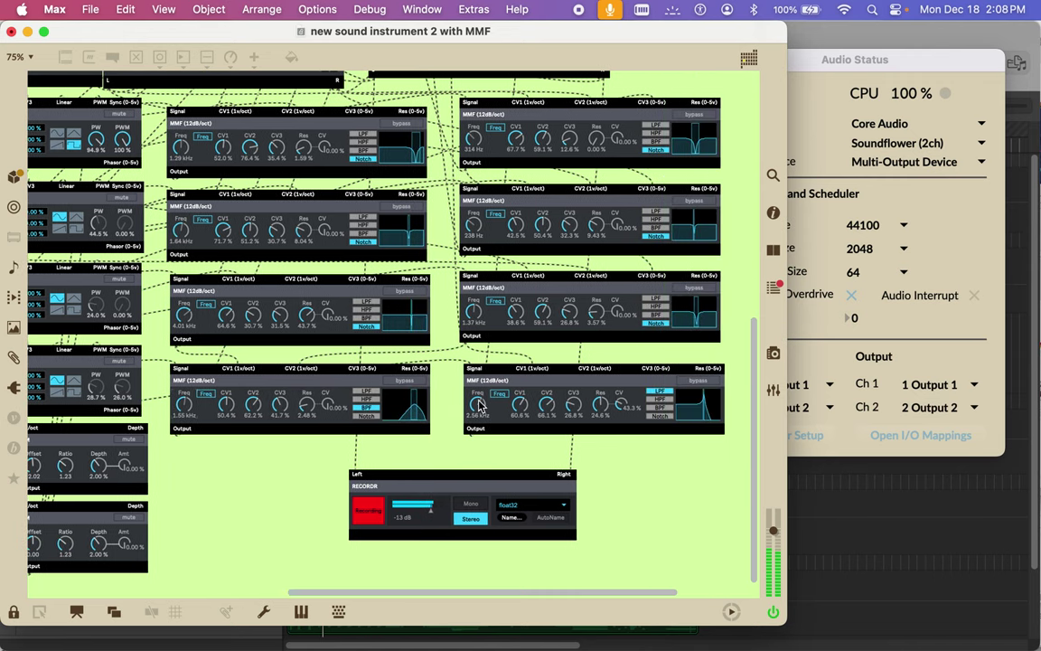
left_click_drag(477, 405, 474, 350)
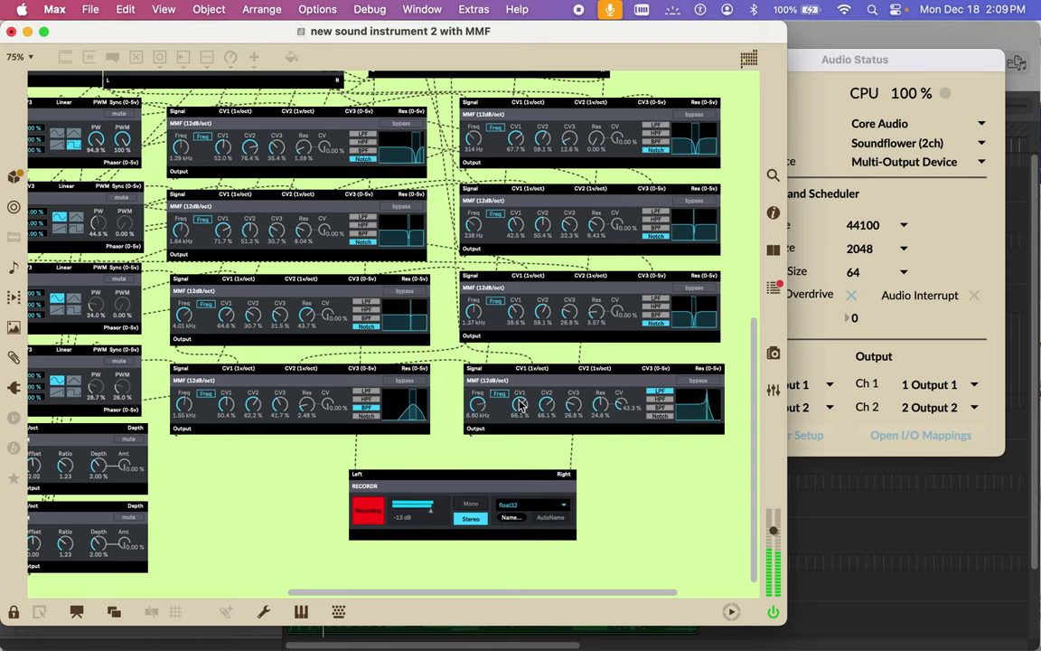
Step: Switch the second MMF column's bottom filter to Notch with CV2 57.5%, CV3 47.2%, Res 27.0% and resonance CV 70.9%
left_click(659, 415)
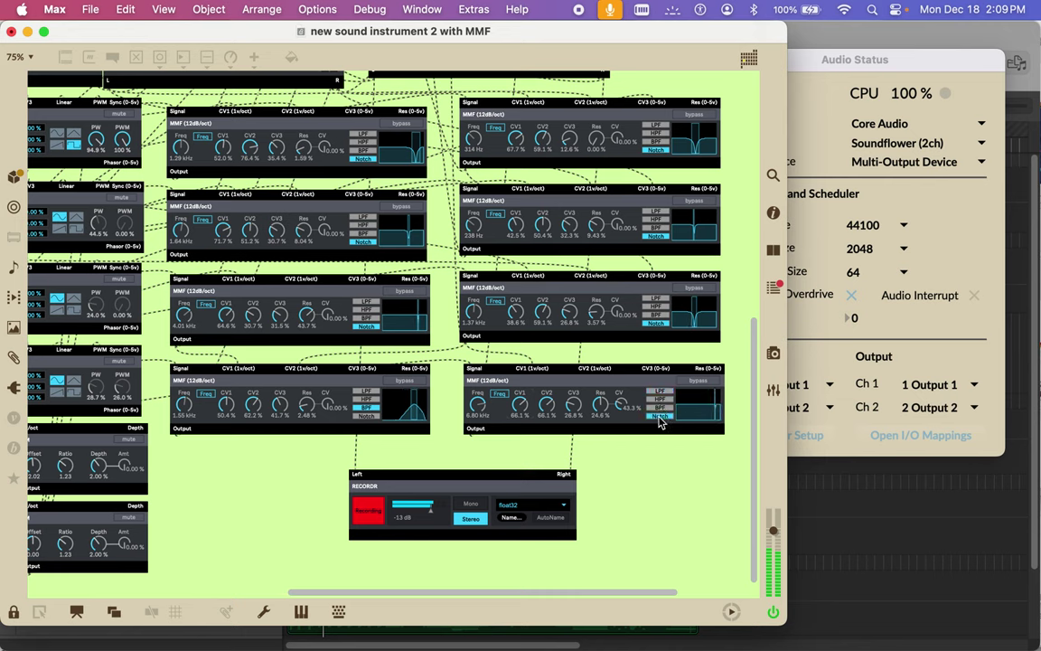
left_click(659, 408)
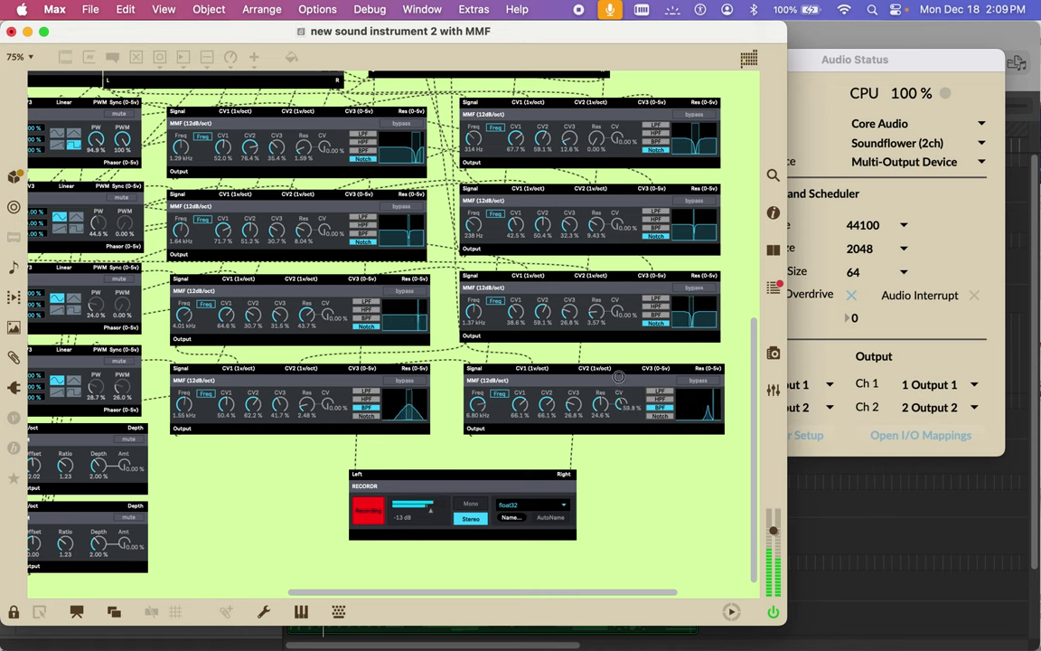
left_click(654, 416)
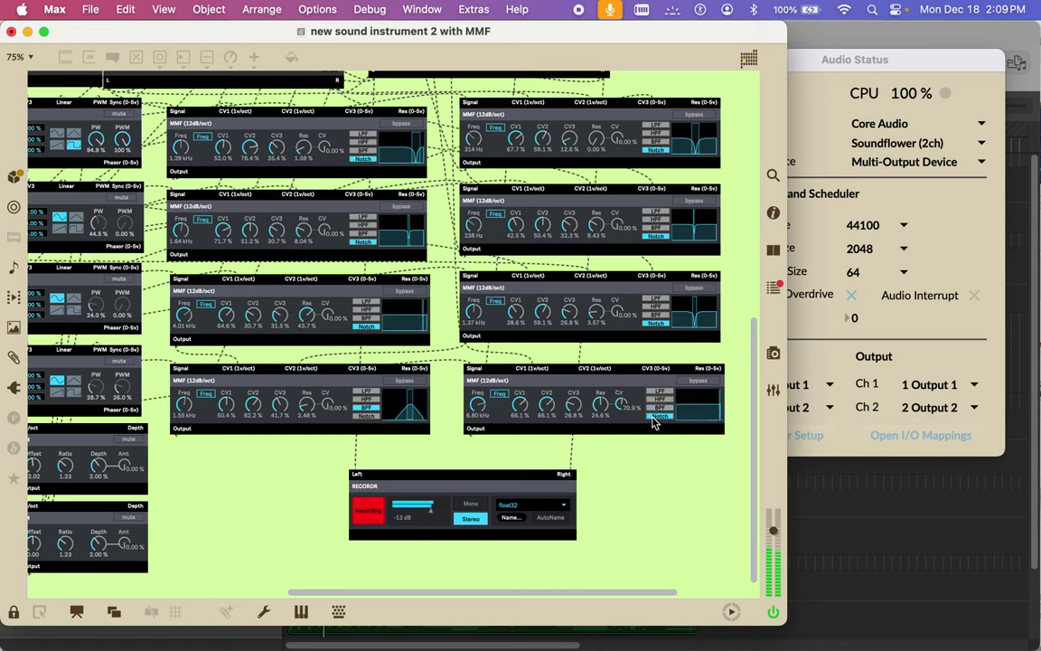
left_click_drag(601, 408, 549, 413)
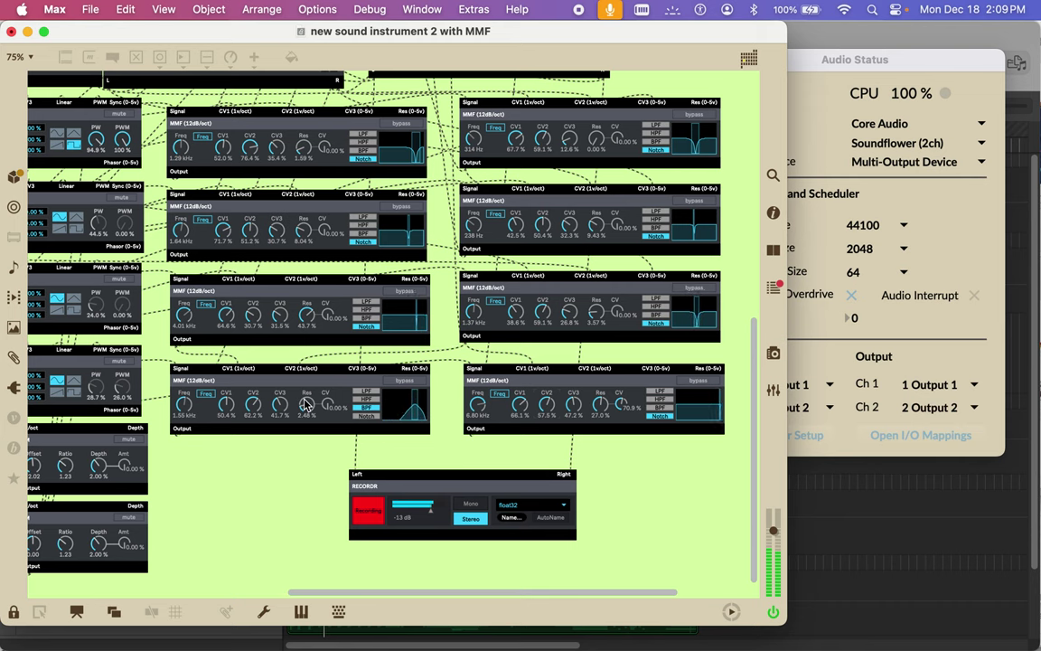
Step: Lower the second column's third oscillator frequency to 928 Hz
scroll(307, 406, "left", 10)
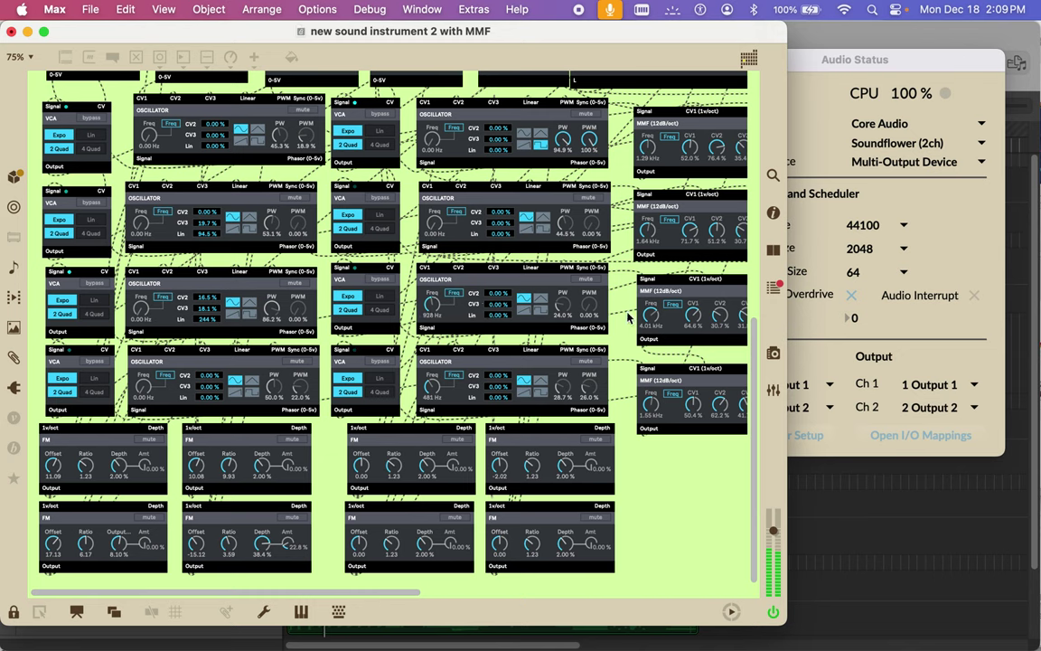
scroll(623, 314, "right", 10)
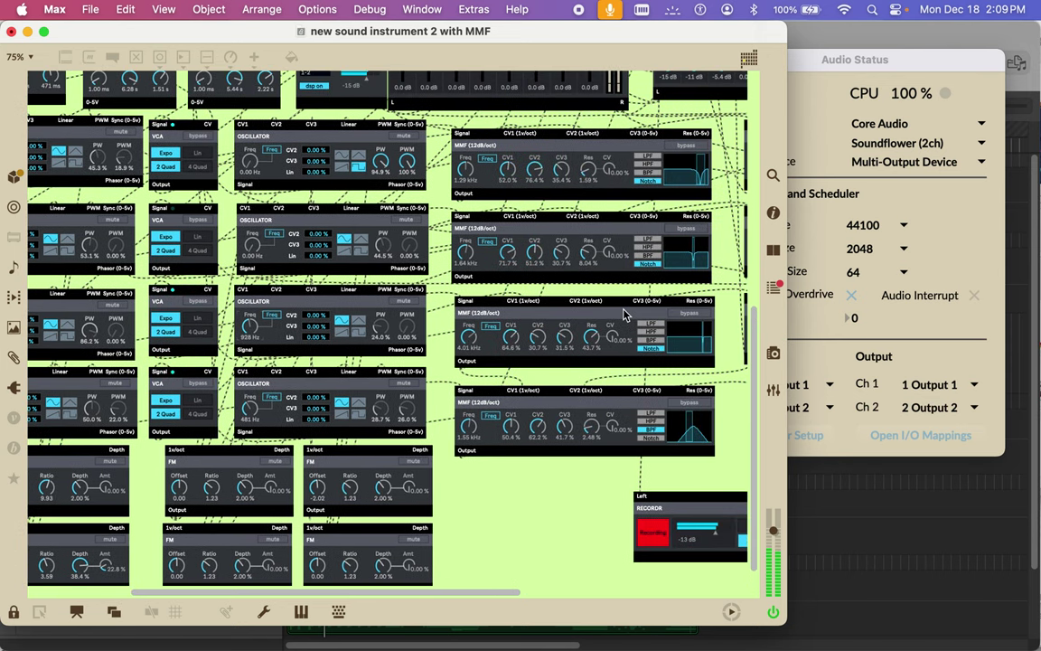
Step: Sweep the second MMF column's third filter frequency down to 0.00 Hz and set its bottom filter to 20.0 kHz
scroll(624, 313, "right", 8)
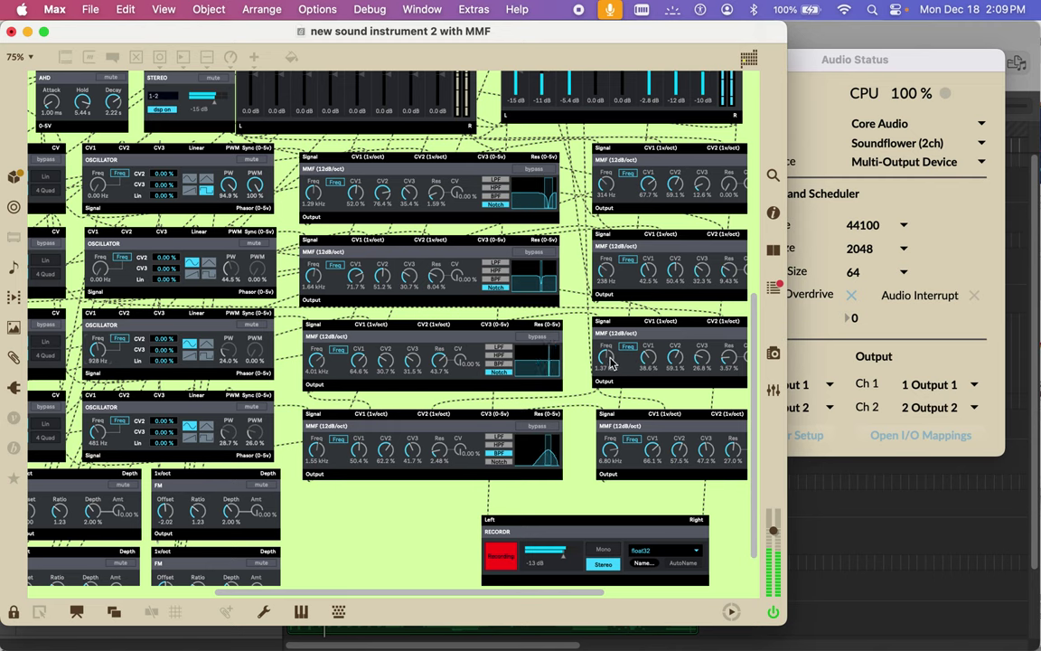
left_click_drag(606, 357, 610, 271)
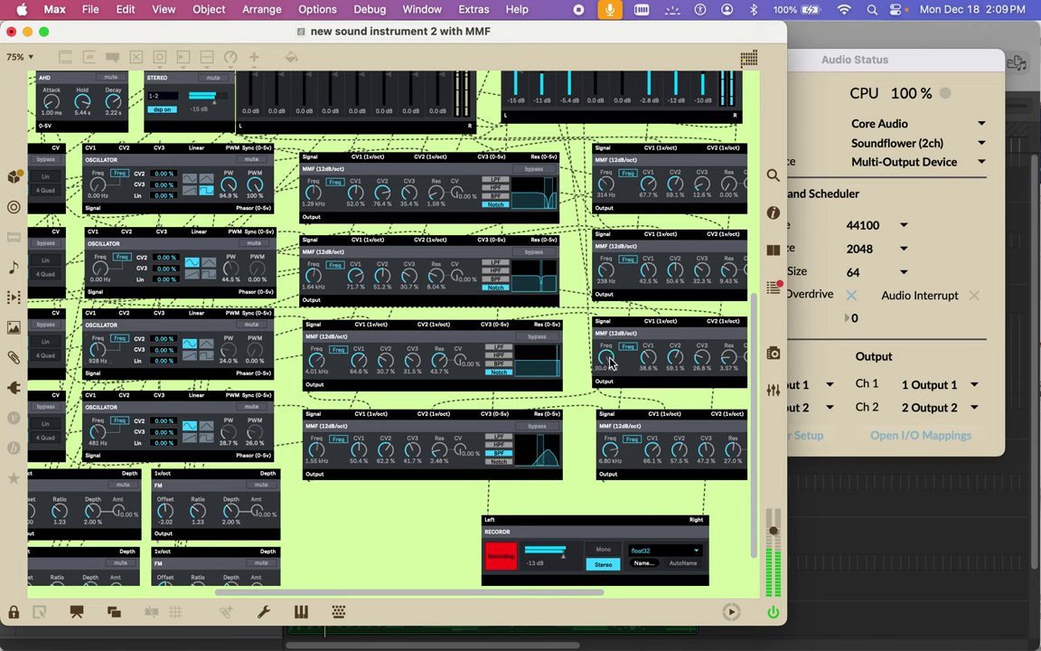
left_click_drag(615, 508, 616, 524)
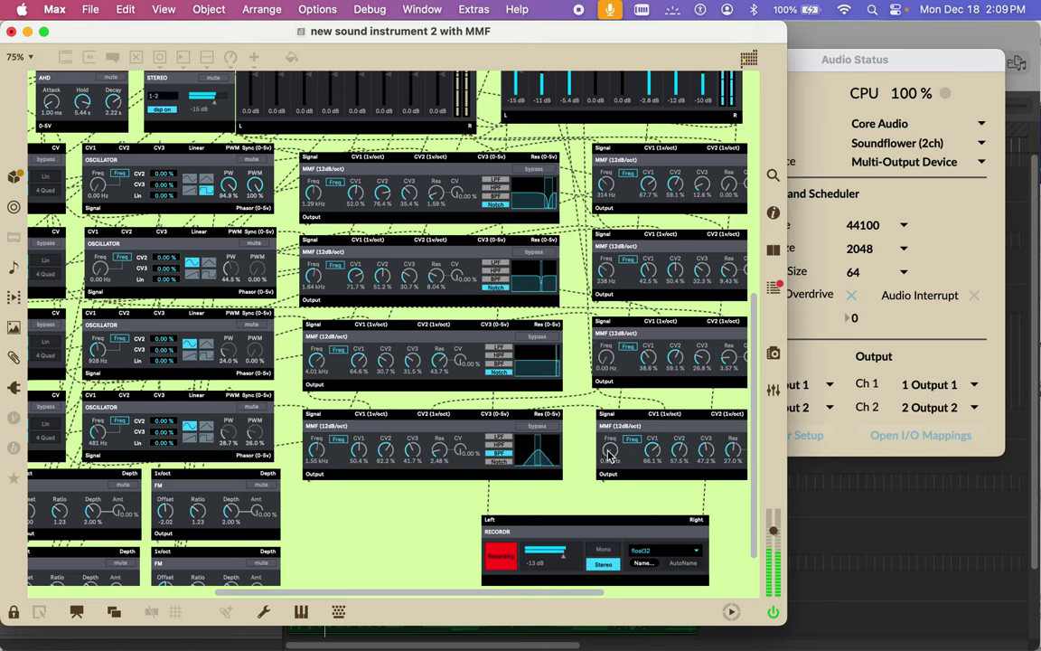
left_click_drag(609, 449, 618, 370)
Step: Set the second MMF column's third filter to 8.99 kHz, and sweep the first column's third filter down to 0.00 Hz and back up
scroll(615, 367, "right", 6)
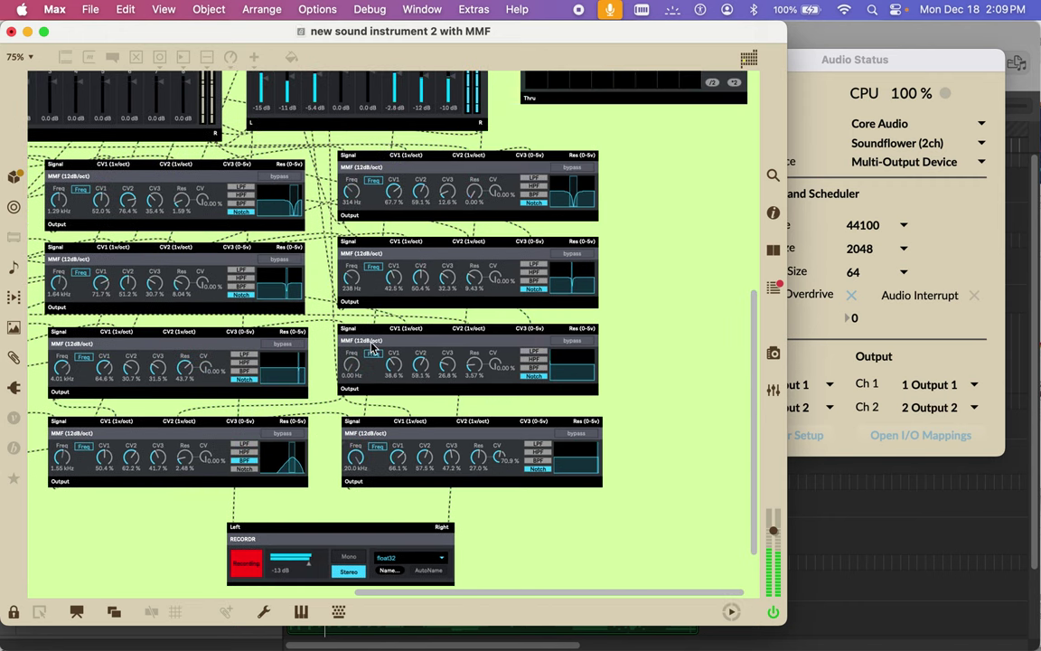
left_click_drag(352, 370, 318, 332)
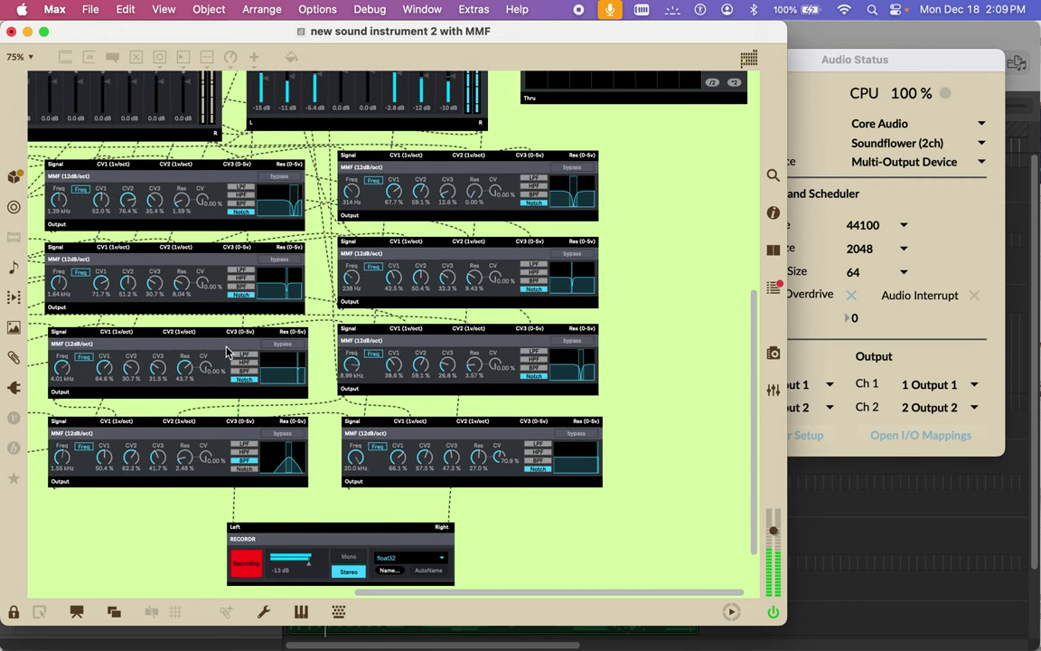
left_click_drag(60, 371, 60, 421)
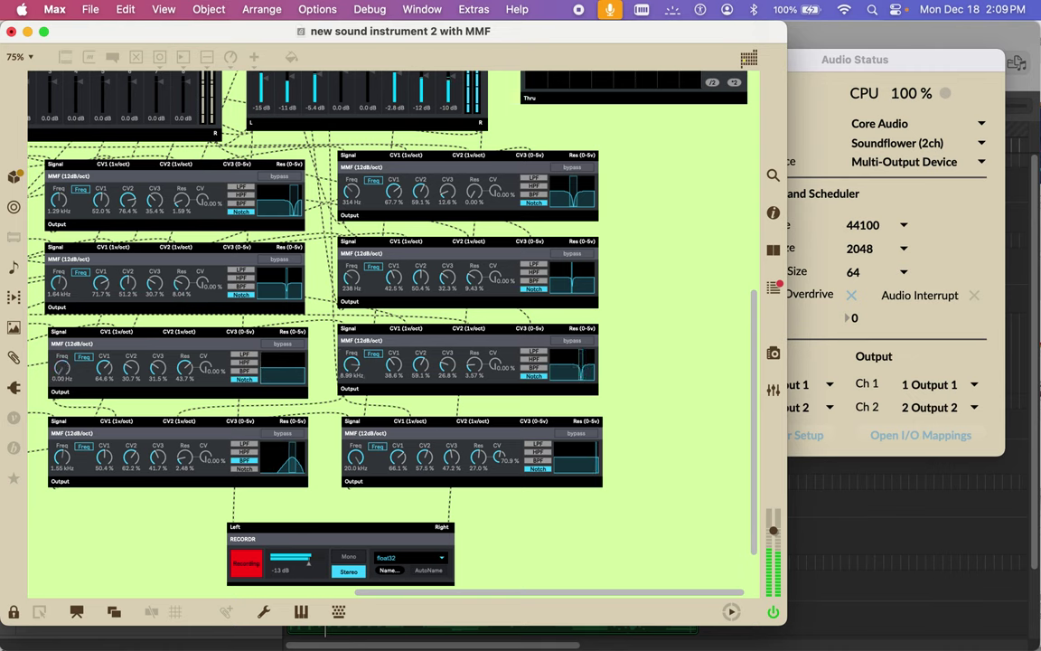
left_click_drag(61, 372, 56, 301)
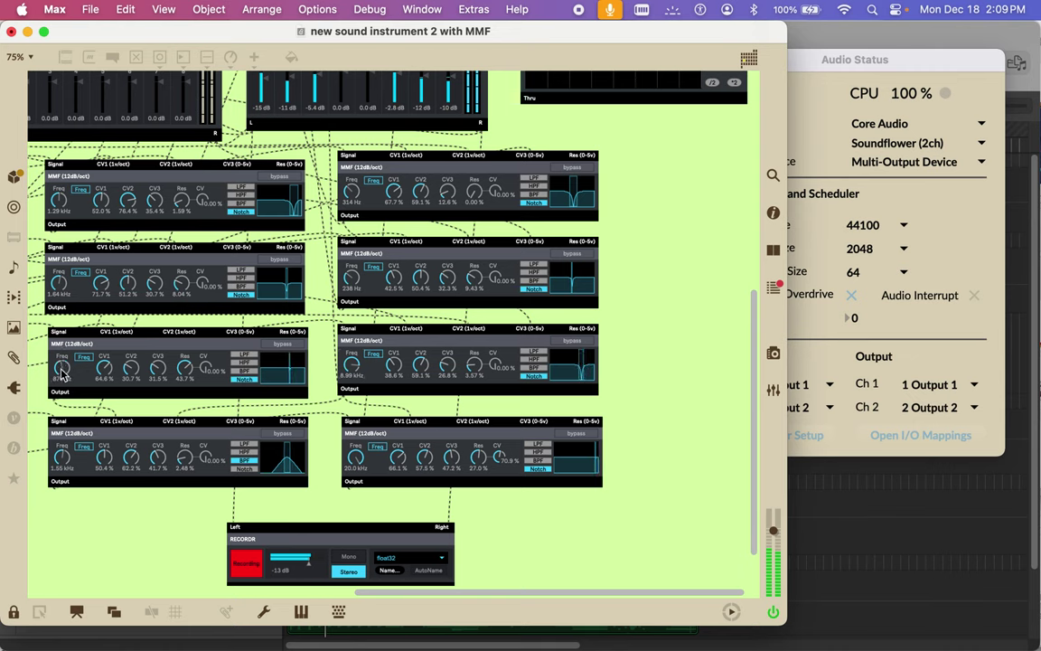
Step: Raise the first MMF column's top two filters to 13.9 kHz and 20.0 kHz, and lower all four second-column filters to 0.00 Hz
left_click_drag(55, 292, 58, 225)
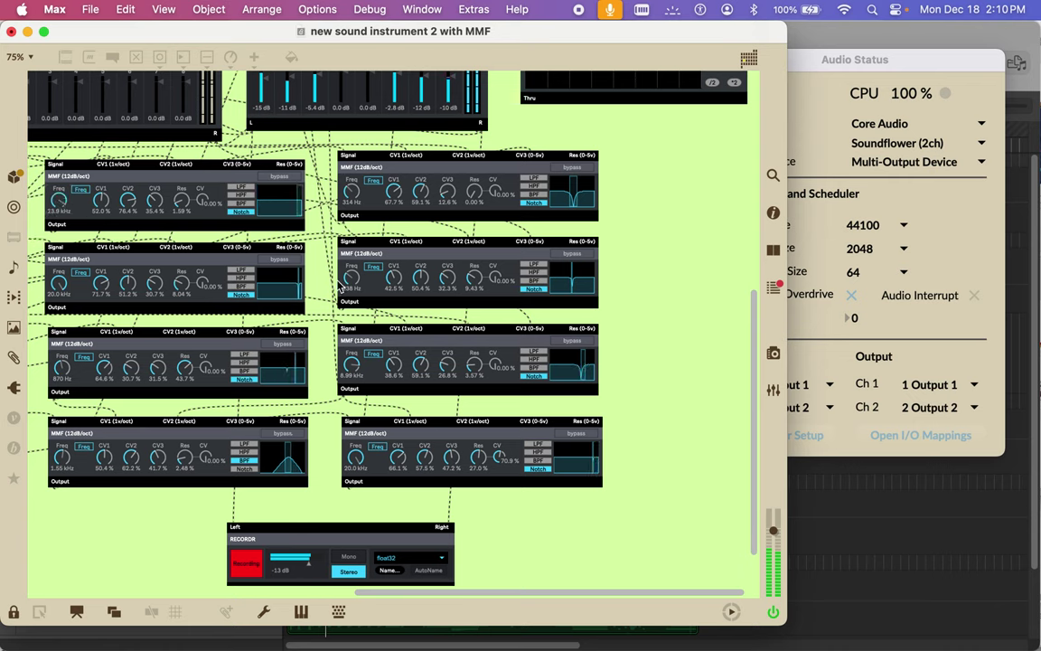
left_click_drag(351, 278, 353, 282)
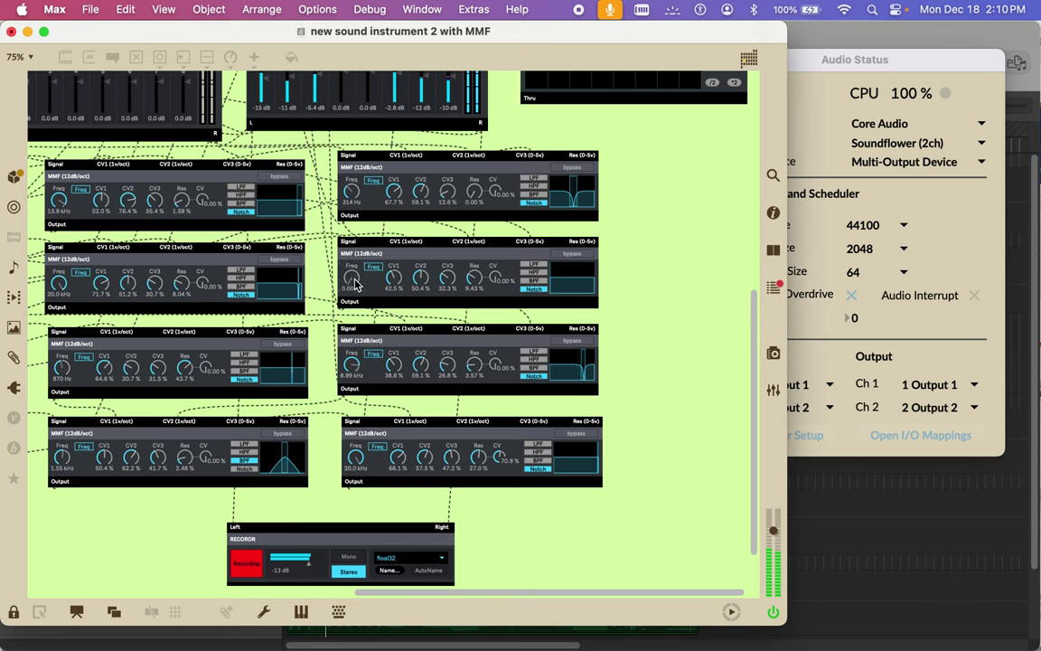
left_click_drag(352, 188, 351, 192)
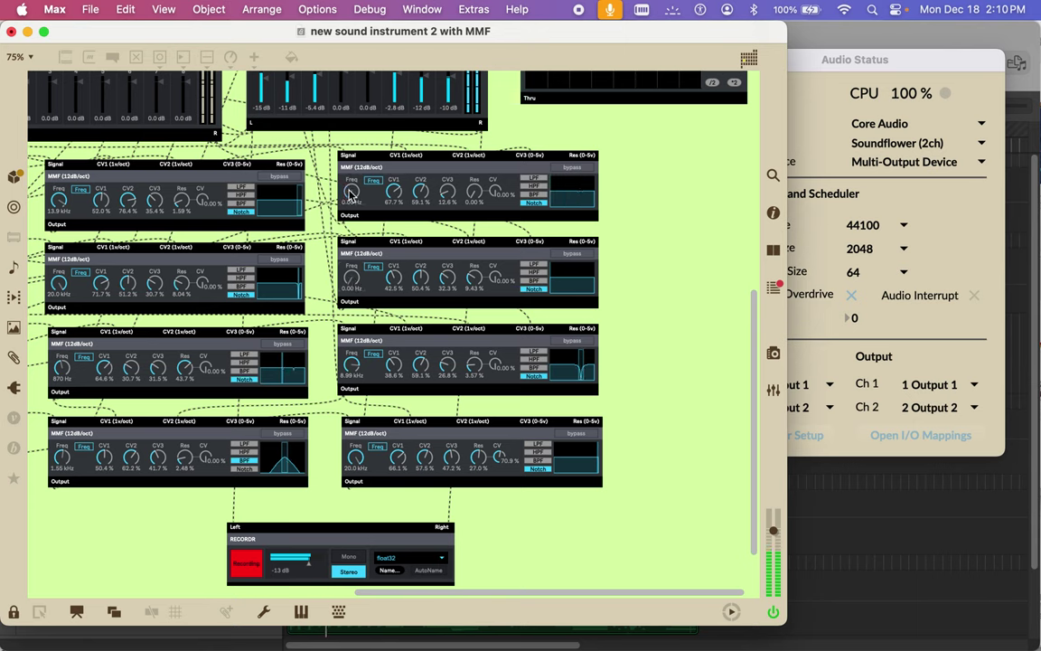
left_click_drag(351, 362, 353, 366)
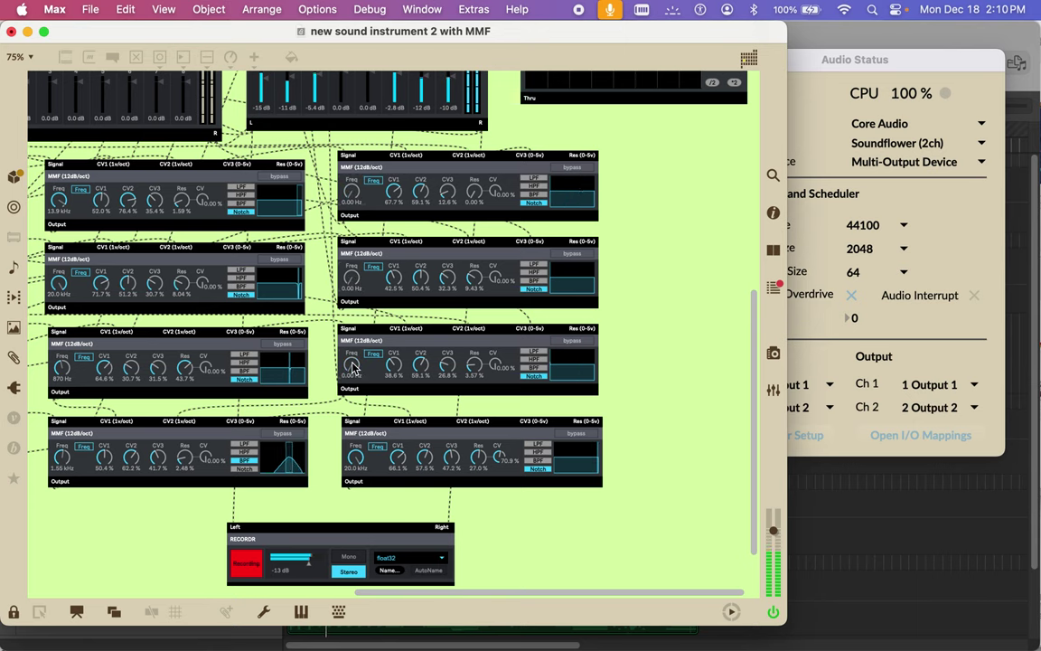
left_click_drag(356, 456, 355, 462)
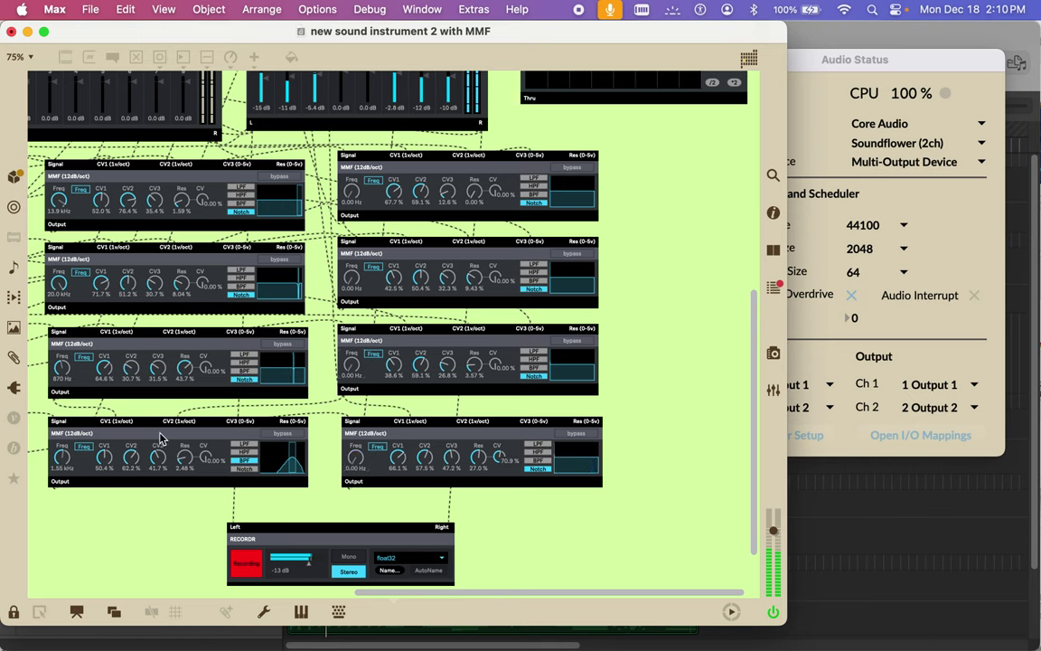
Step: Lower the frequencies of all four filters in the first MMF column to 0.00 Hz
left_click_drag(64, 457, 65, 463)
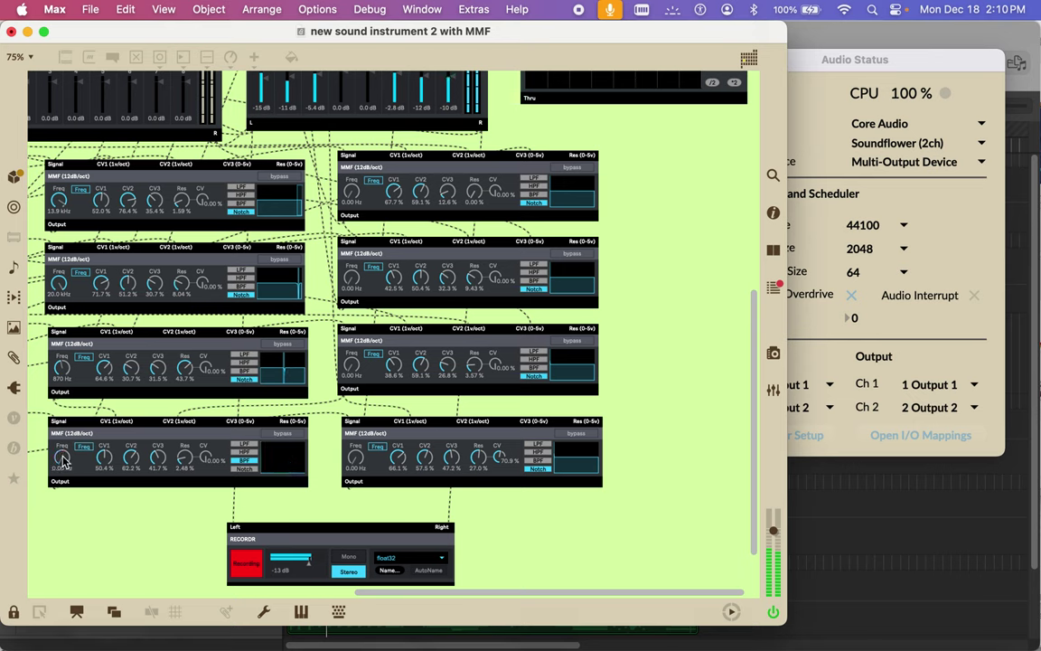
left_click_drag(62, 366, 61, 372)
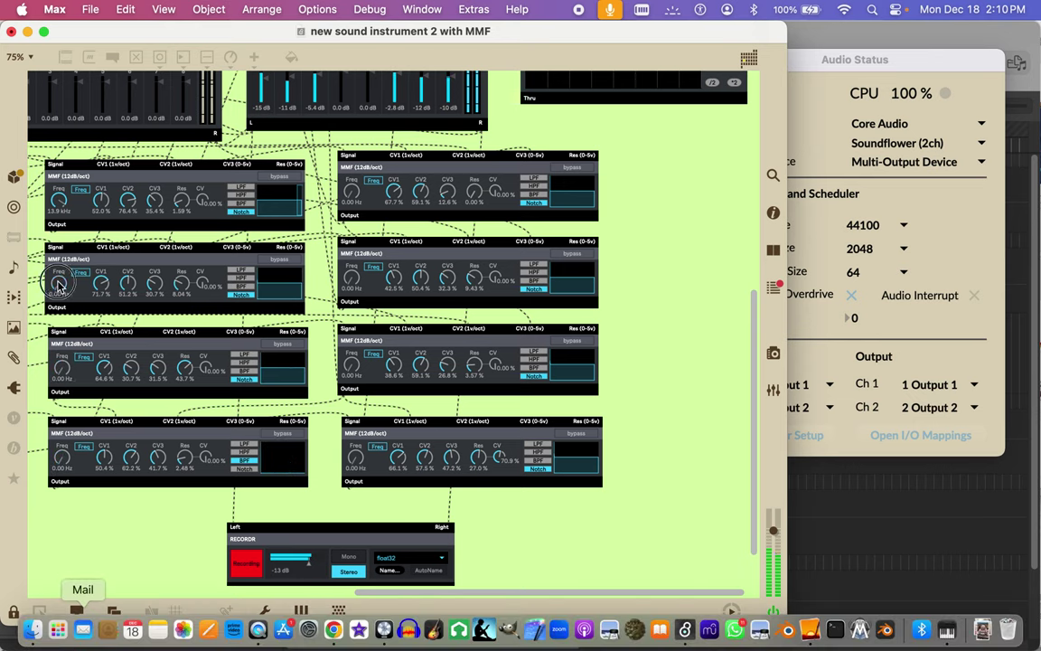
left_click_drag(58, 278, 57, 284)
left_click_drag(57, 192, 58, 199)
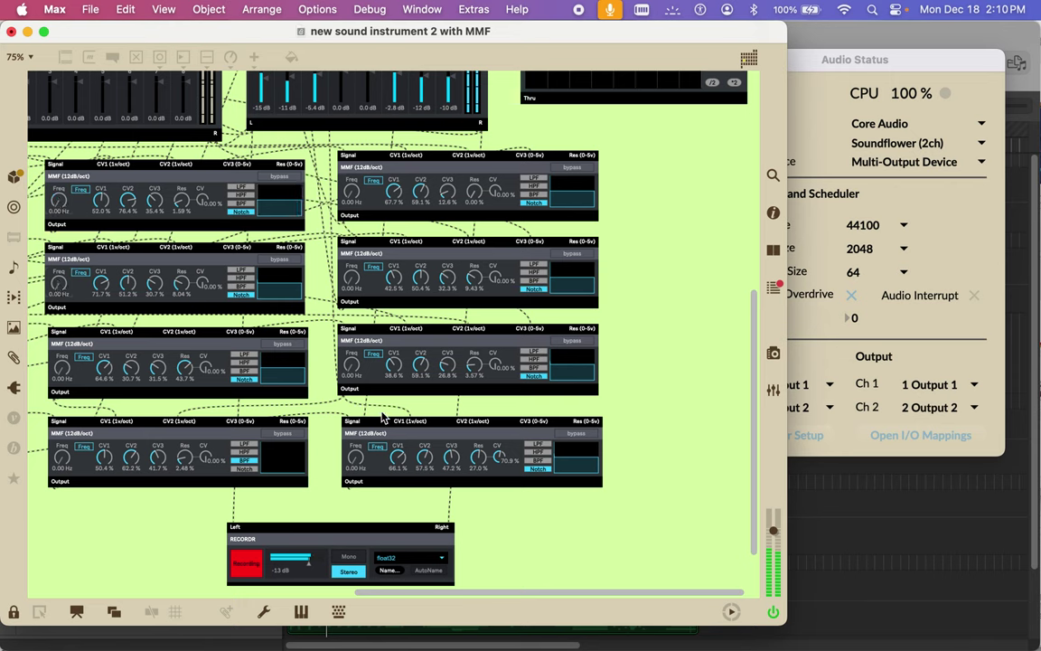
Step: Try LPF on the second MMF column's bottom filter, return it to Notch, and raise its frequency to 197 Hz
left_click(540, 444)
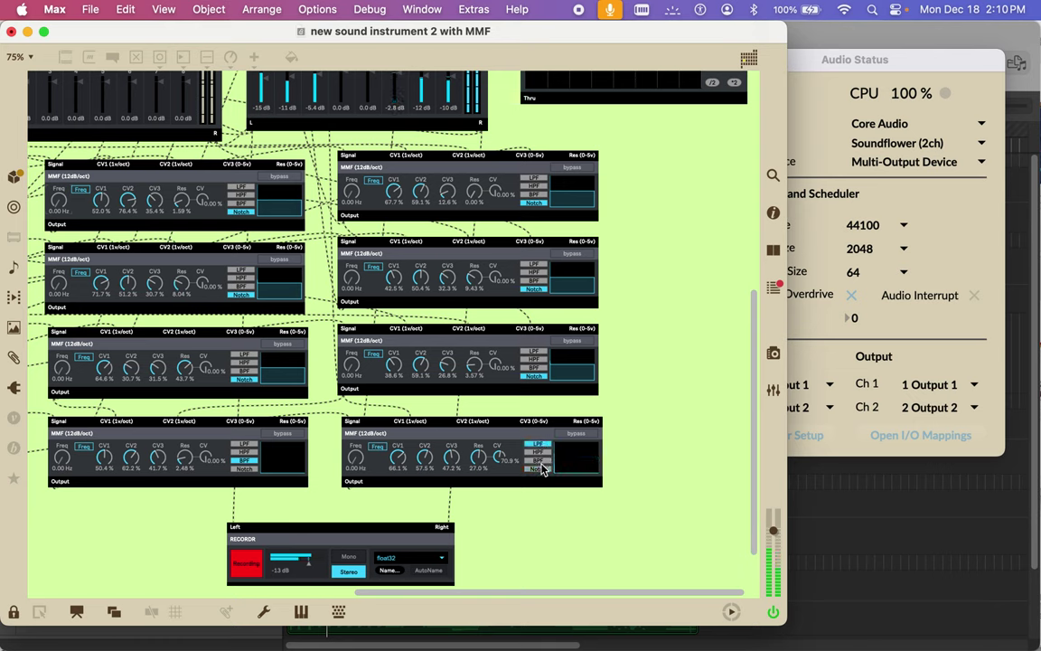
left_click(540, 469)
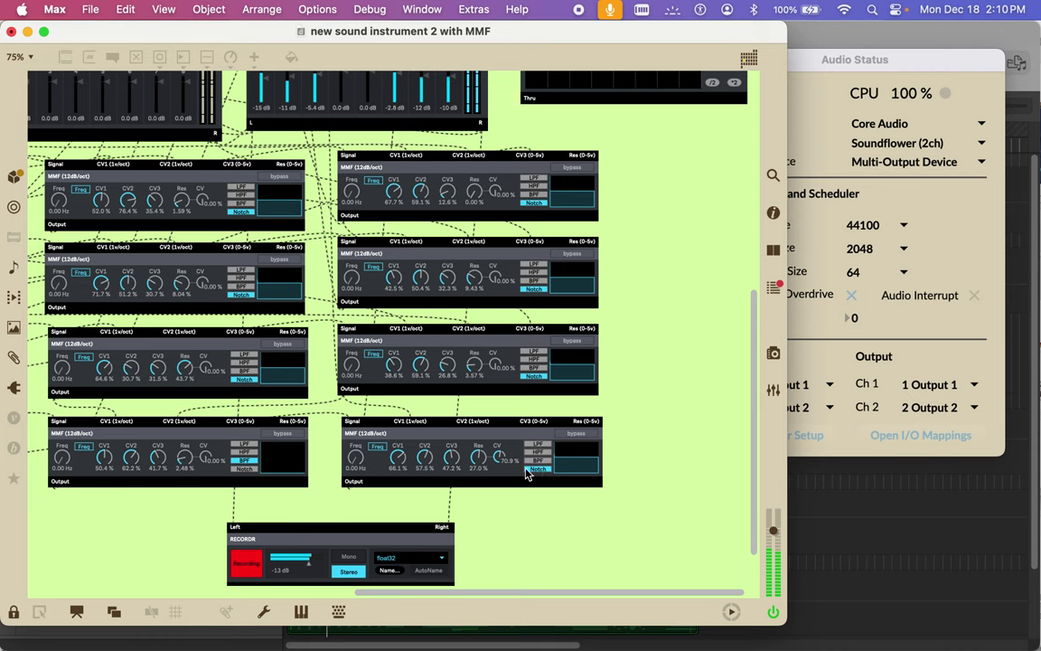
left_click_drag(363, 435, 365, 427)
Step: Switch the first MMF column's top three filters to BPF
left_click(245, 370)
left_click(245, 370)
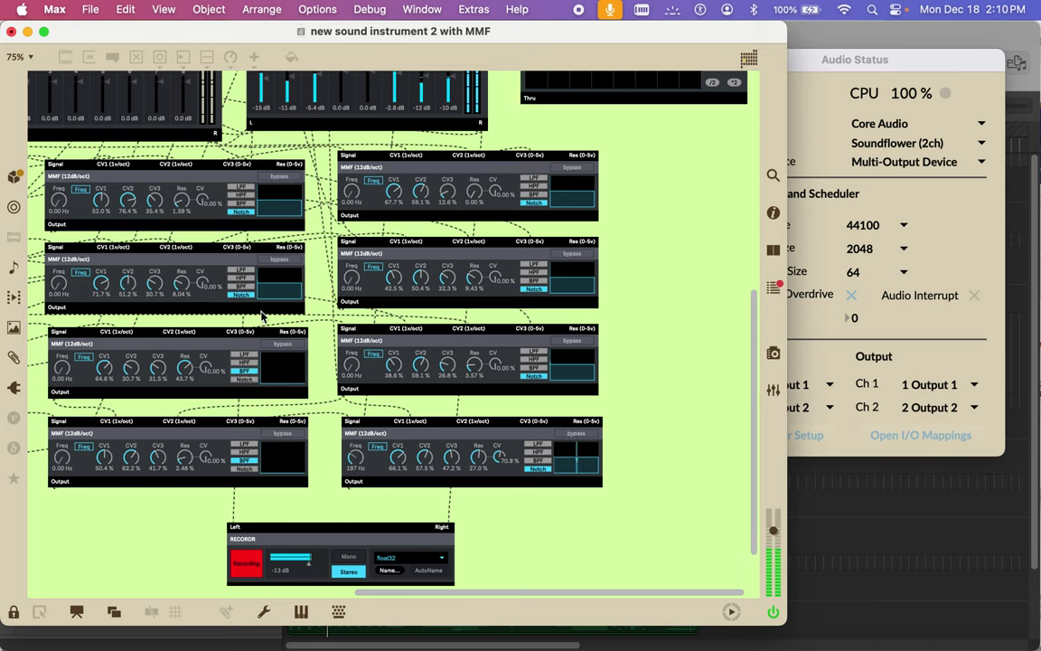
left_click(246, 287)
left_click(244, 204)
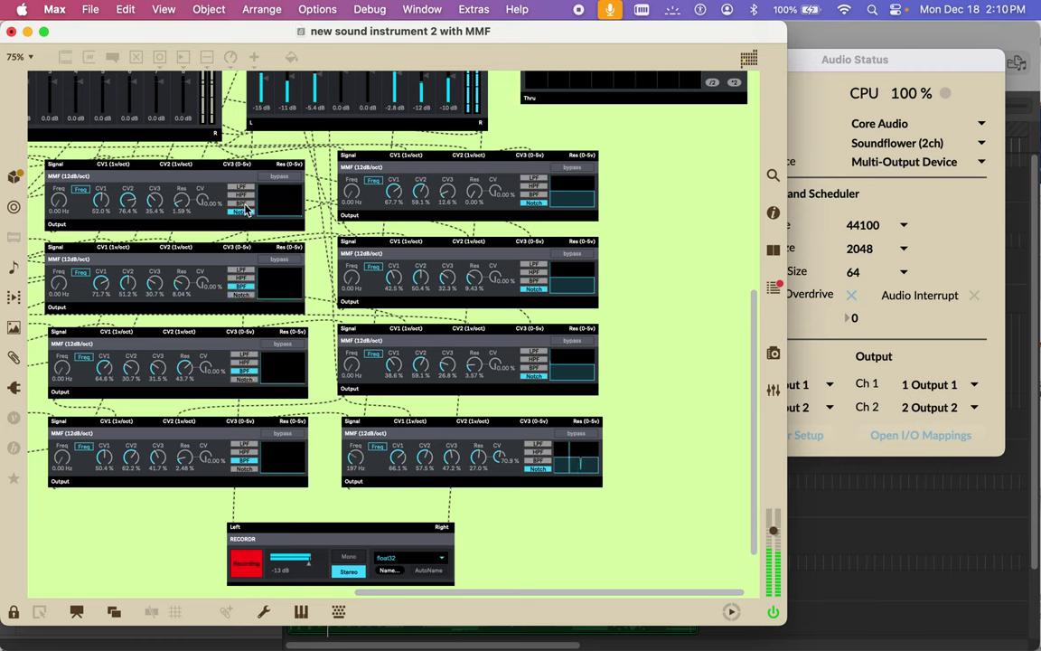
Step: Try BPF on the second MMF column's third, second and top filters in turn, returning each to Notch
left_click(535, 369)
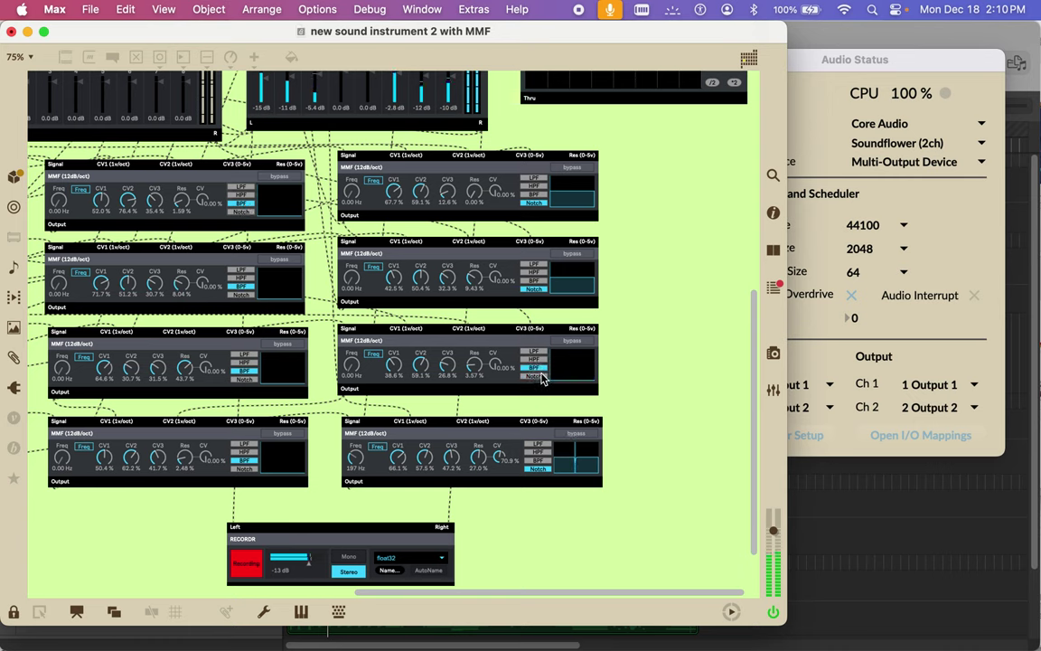
left_click(535, 377)
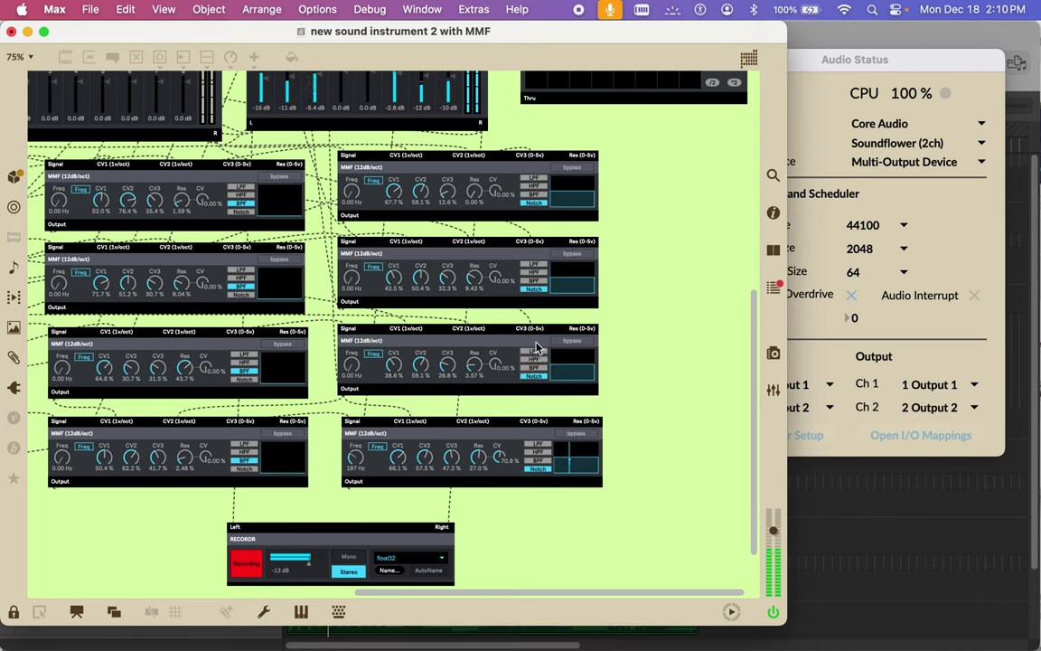
left_click(534, 281)
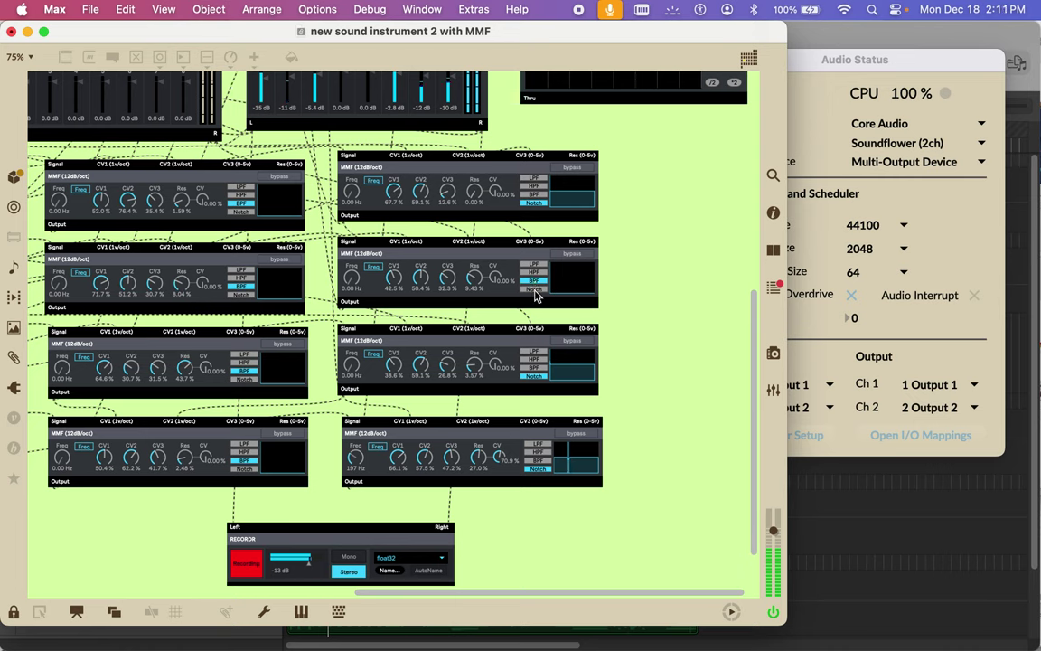
left_click(534, 289)
left_click(534, 194)
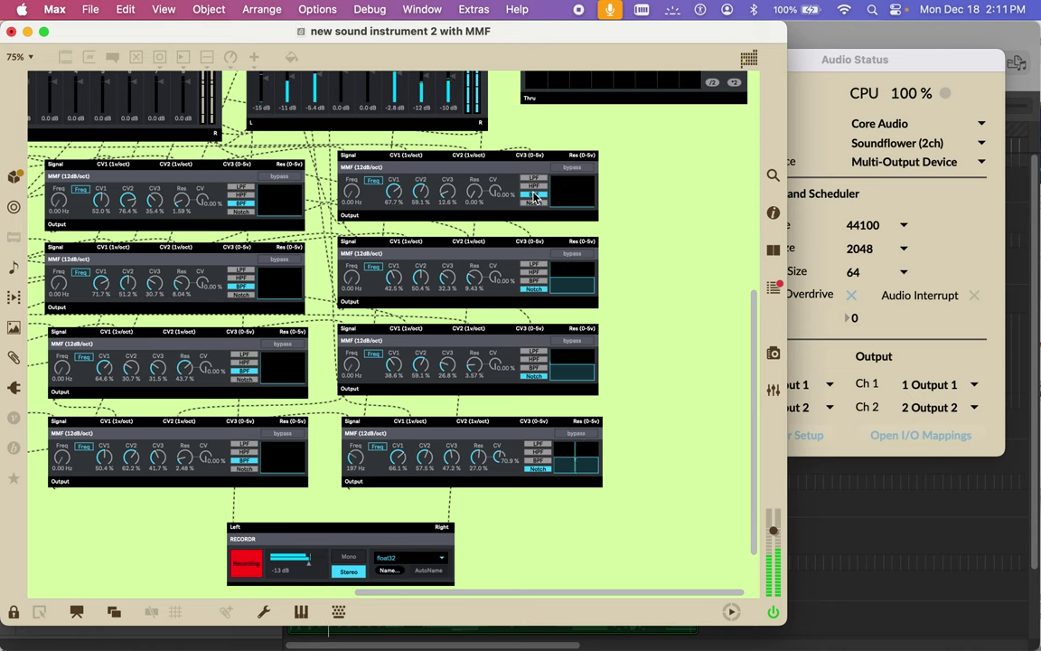
left_click(534, 203)
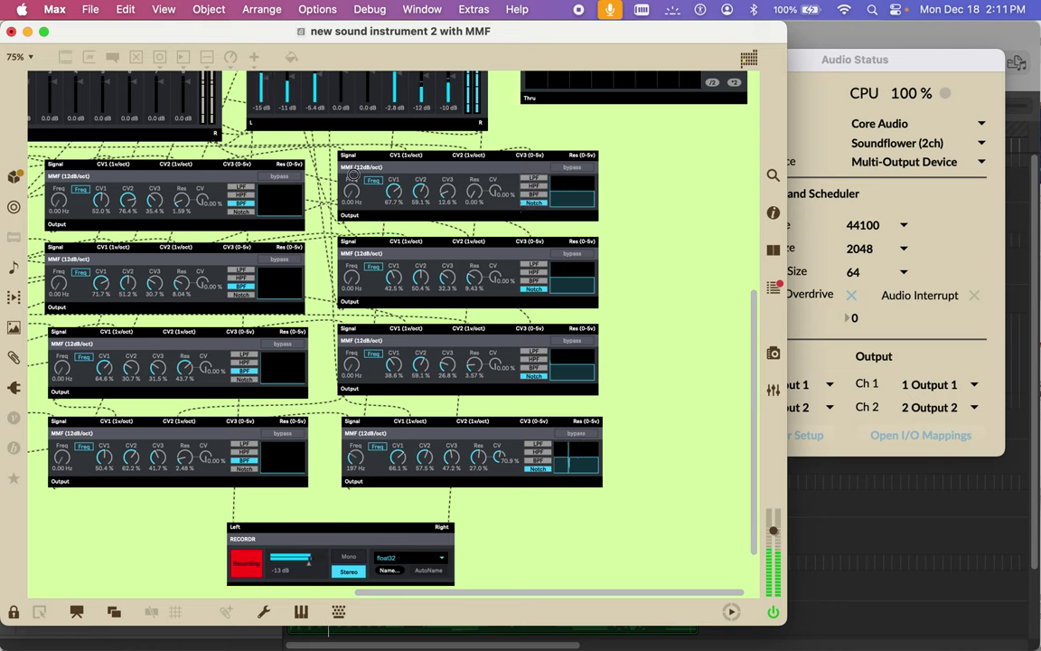
Step: Raise the second MMF column's top filter to 704 Hz and switch its second filter to BPF
left_click_drag(354, 175, 353, 151)
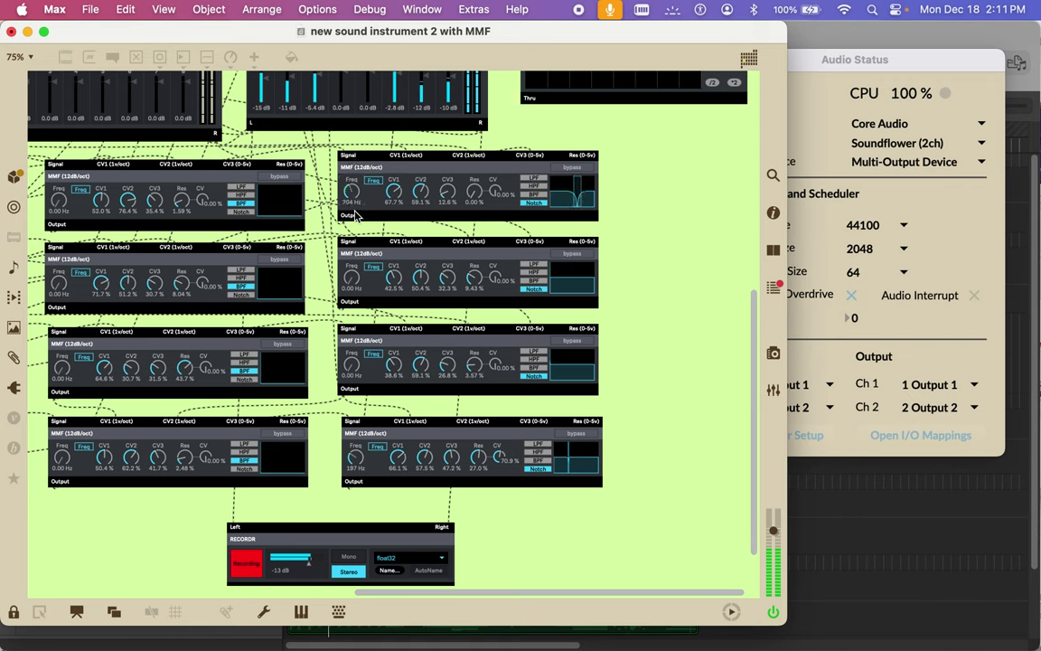
left_click(532, 282)
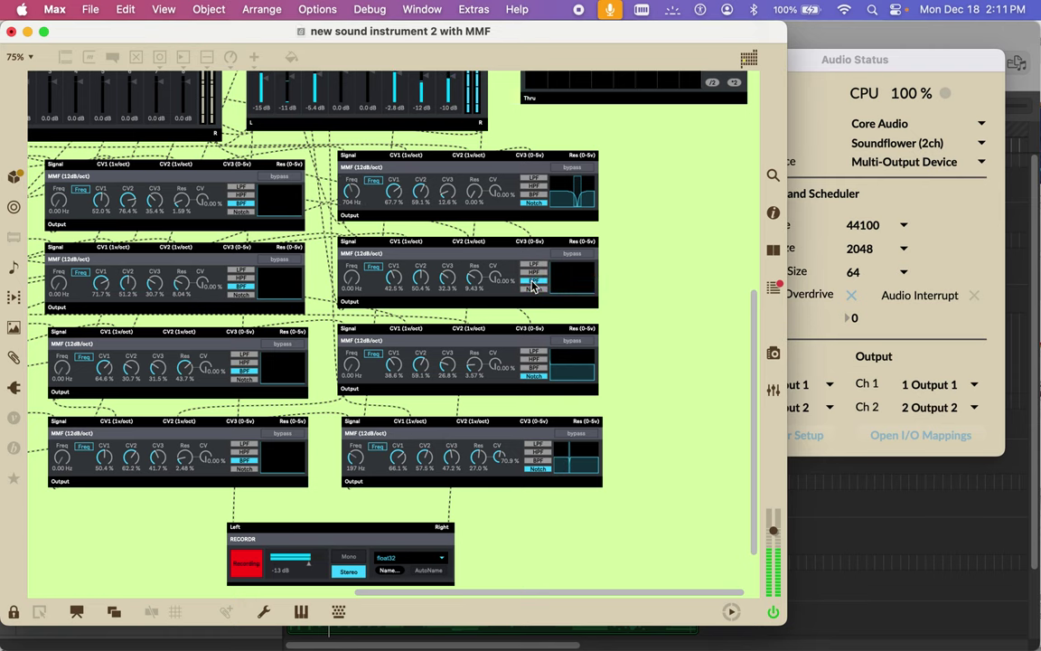
left_click(533, 290)
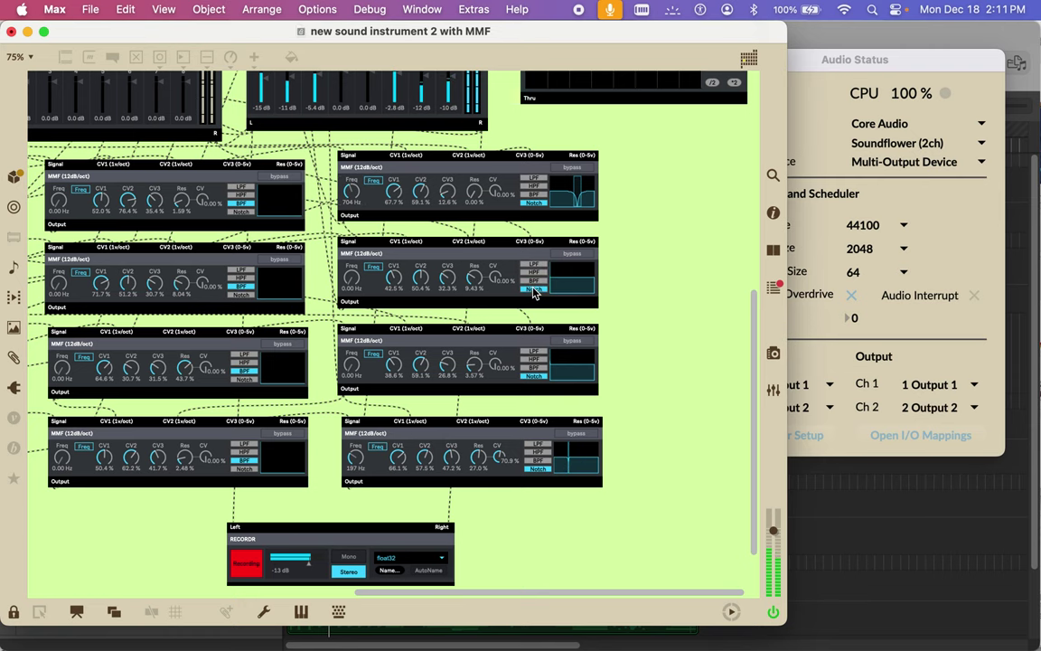
scroll(535, 289, "down", 1)
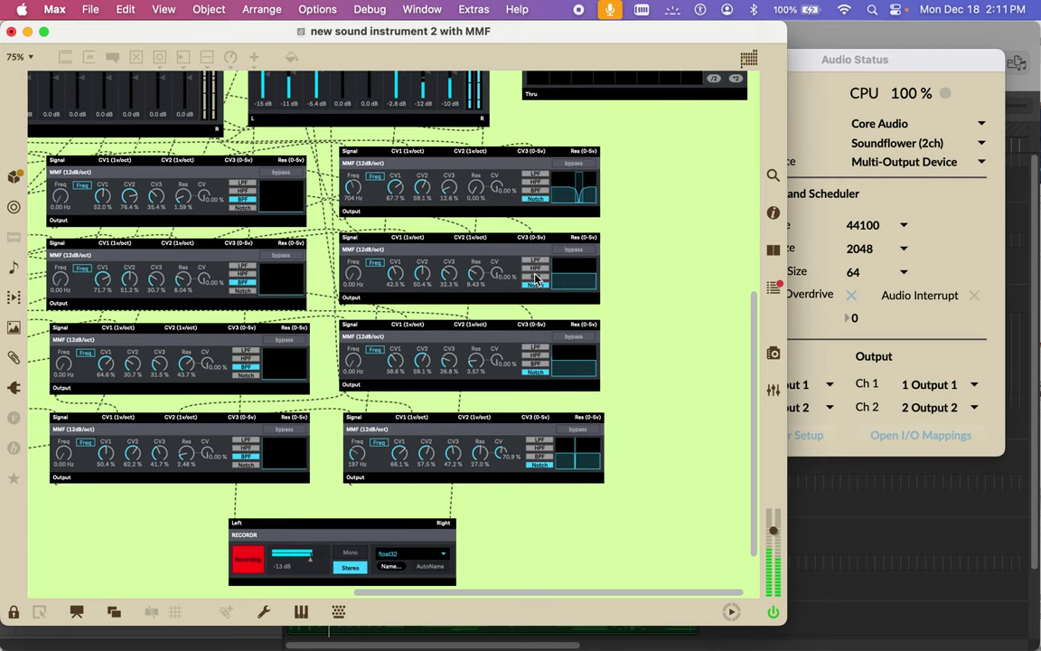
left_click(536, 277)
Step: Set the second MMF column's third filter to 654 Hz, and its top filter to 932 Hz, CV1 95.3%, CV2 92.9%, CV3 46.5%, Res 1.40%
left_click_drag(356, 358, 446, 161)
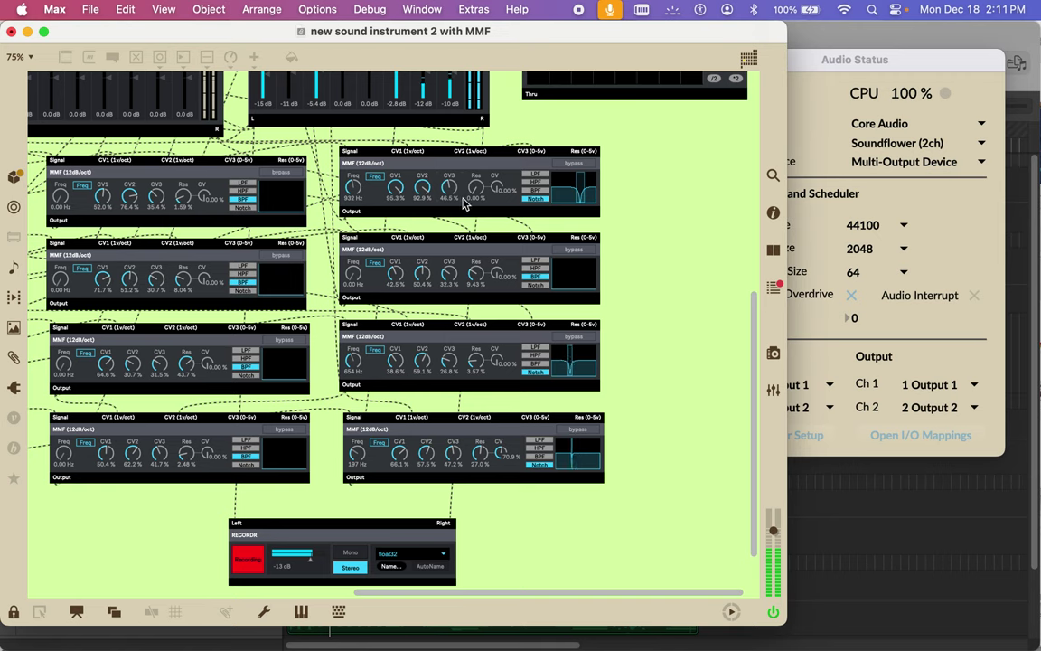
left_click_drag(476, 188, 476, 186)
Step: Switch the second MMF column's bottom filter to LPF with frequency 996 Hz, CV1 37.8% and CV2 41.7%
left_click_drag(356, 454, 357, 429)
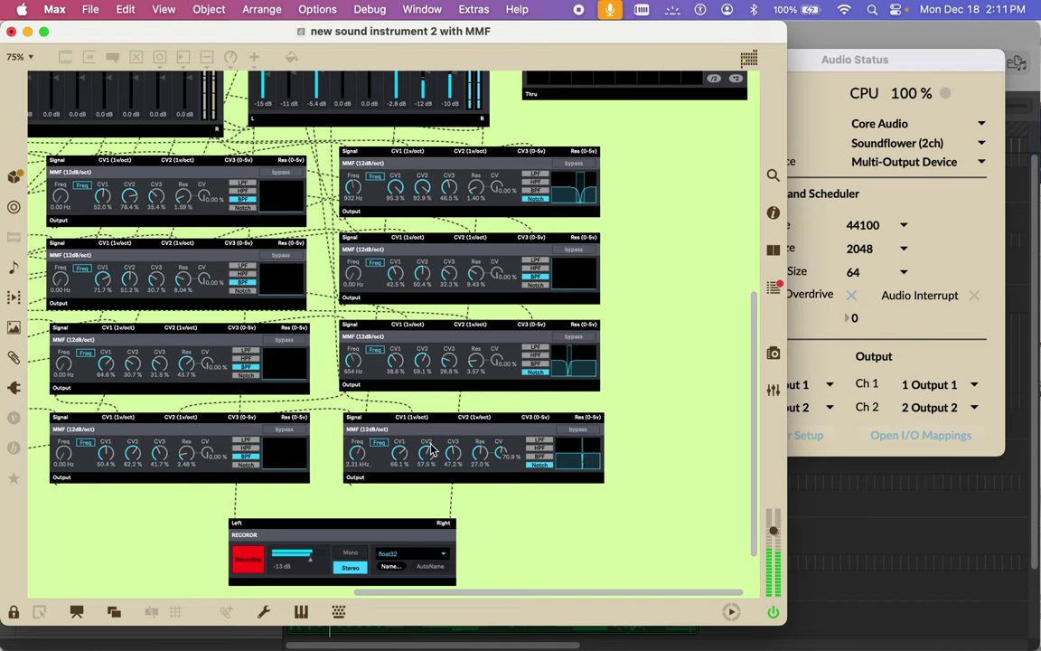
left_click(540, 453)
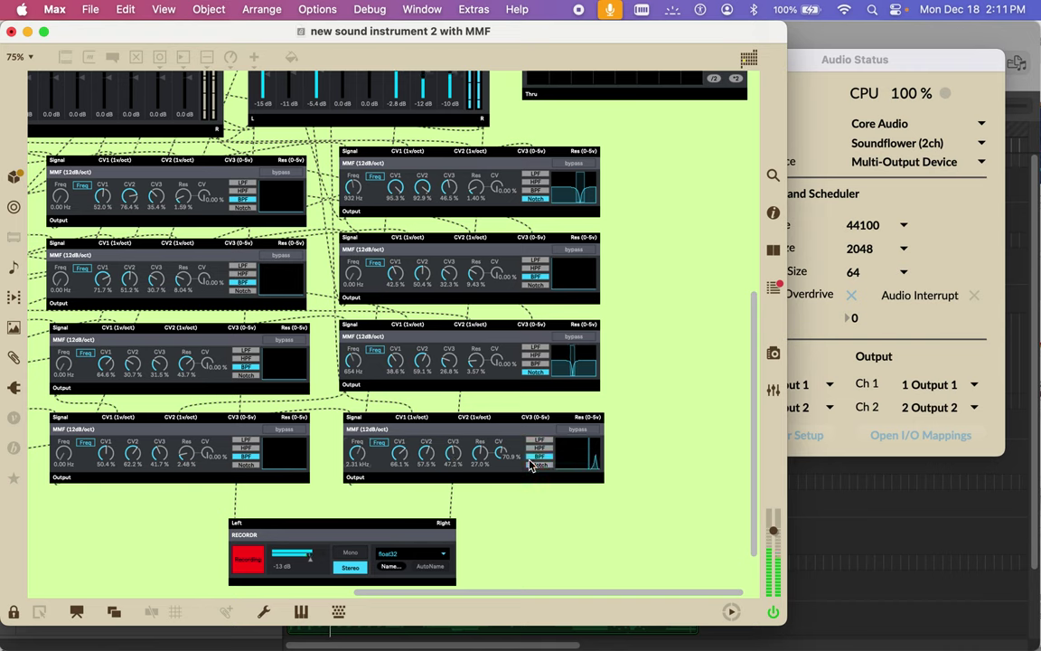
left_click(538, 448)
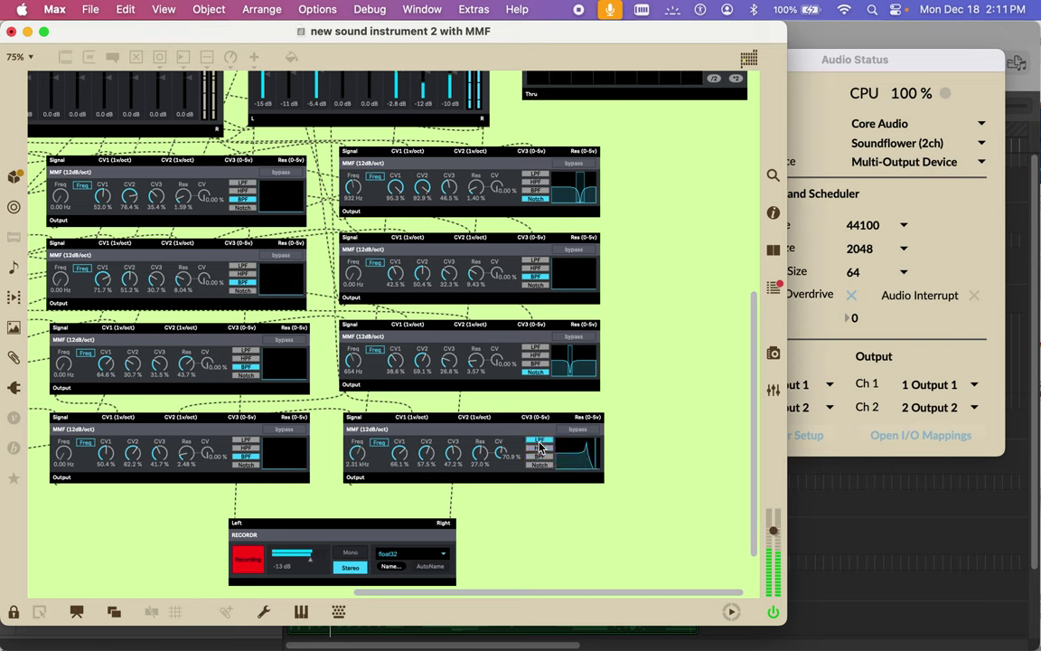
left_click(538, 441)
left_click_drag(400, 454, 400, 497)
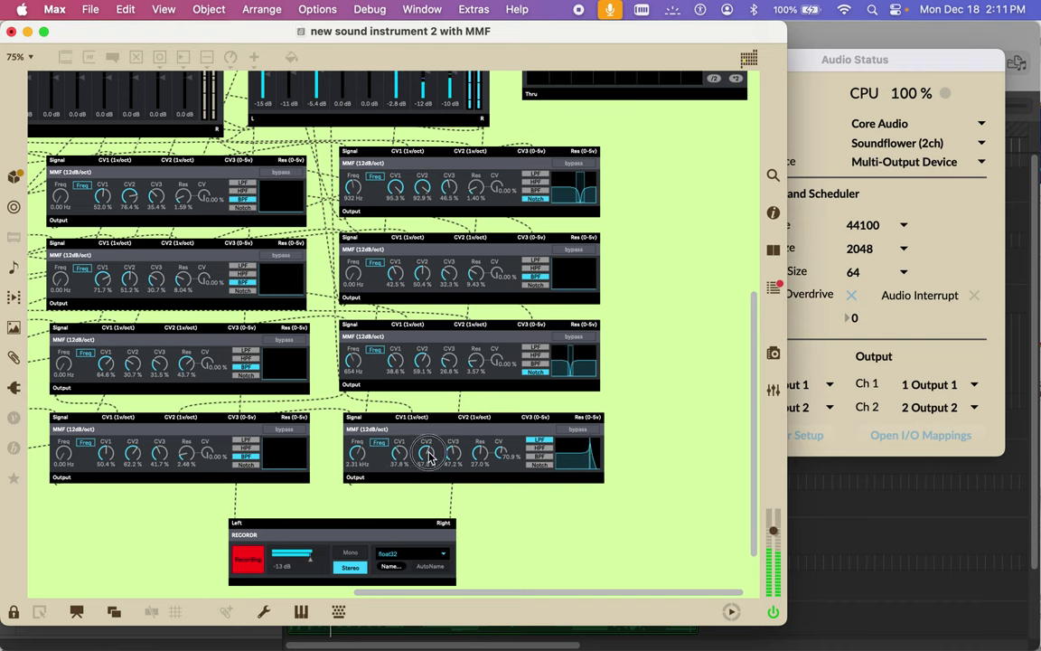
left_click_drag(427, 453, 429, 476)
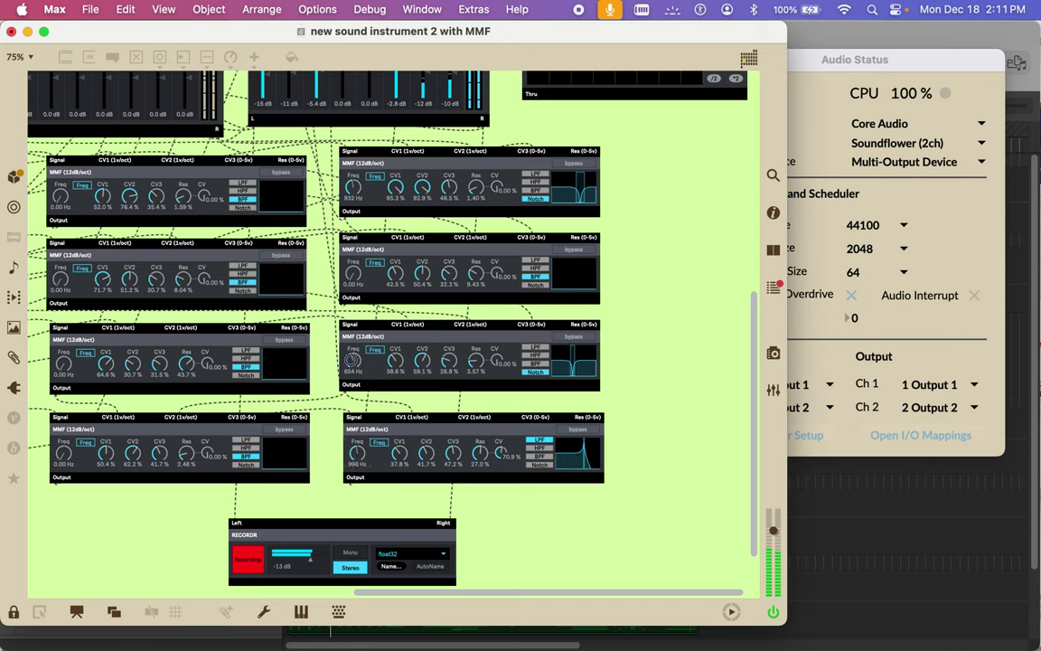
Step: Raise the second MMF column's third filter to 1.95 kHz, and raise its second filter's frequency from zero
left_click_drag(352, 360, 351, 349)
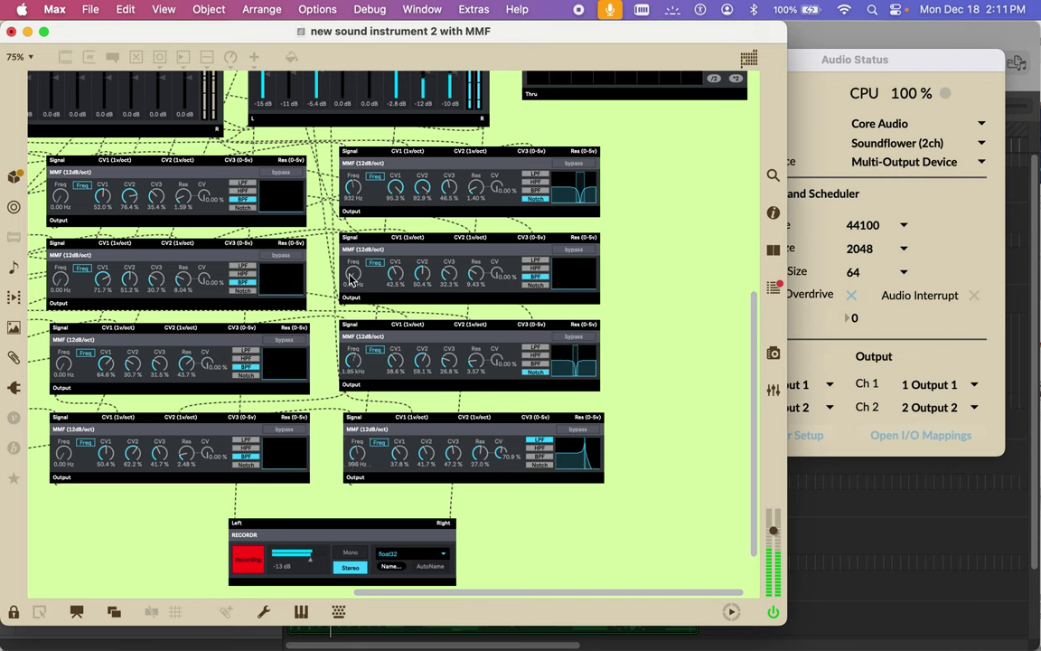
left_click_drag(353, 276, 346, 236)
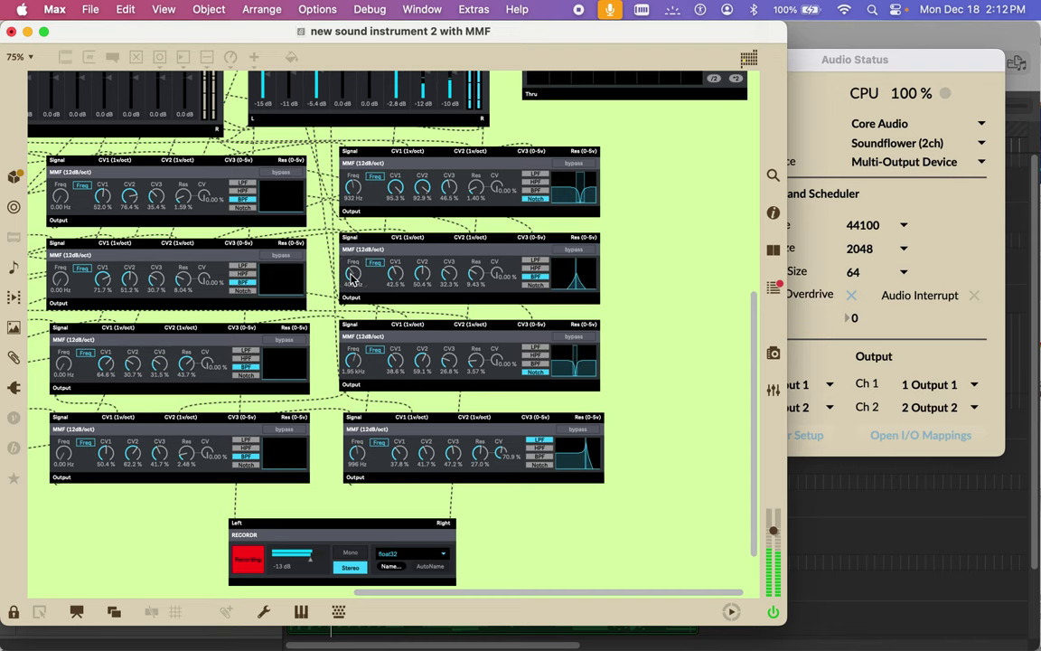
Step: Set the second oscillator column's third oscillator to 262 Hz, CV2 6.30%, CV3 9.45% and Lin 225%, and its bottom oscillator to 654 Hz
scroll(255, 345, "left", 10)
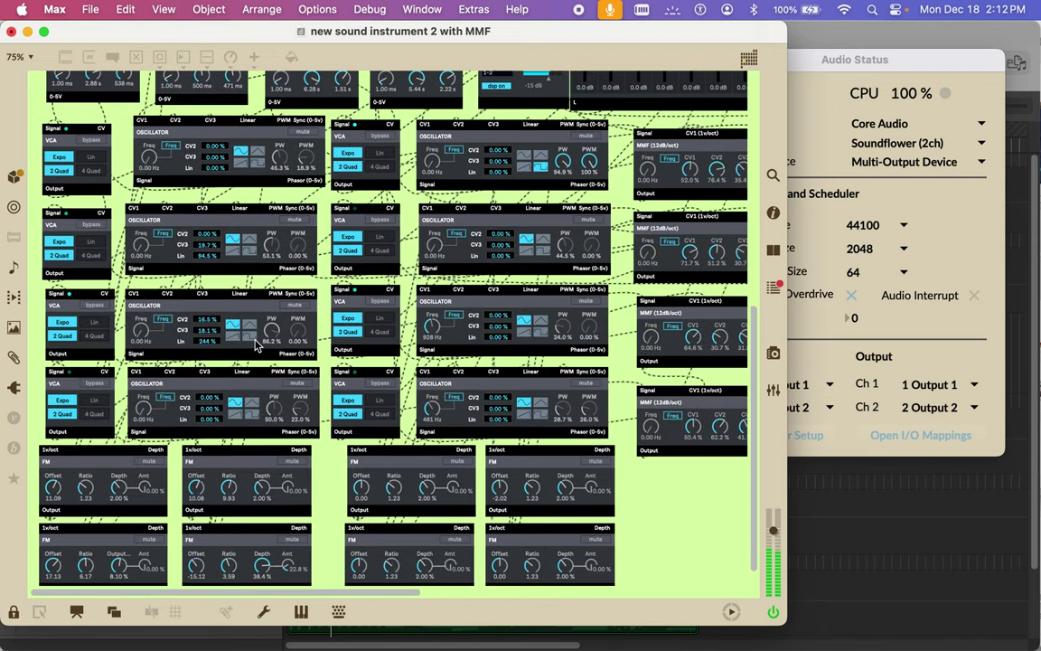
scroll(255, 344, "up", 10)
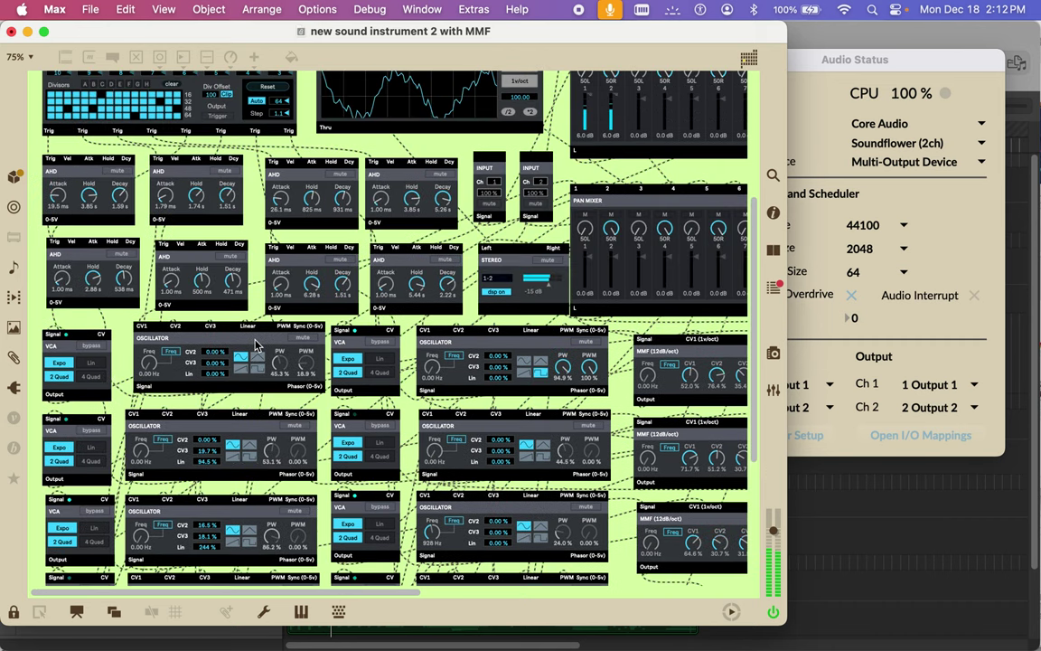
scroll(185, 473, "down", 6)
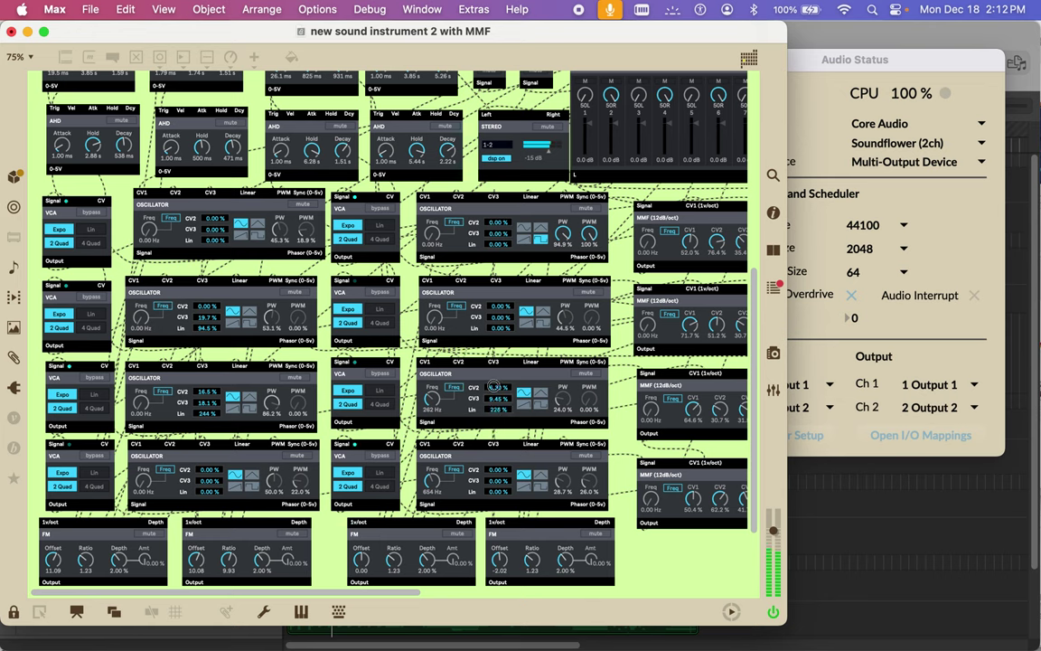
Step: Give the second column's bottom oscillator a square wave with CV2 20.5%, CV3 4.72%, PW 39.0% and PWM 52.8%
mouse_move(484, 637)
left_click_drag(495, 475, 496, 479)
left_click(542, 486)
left_click_drag(561, 487, 588, 482)
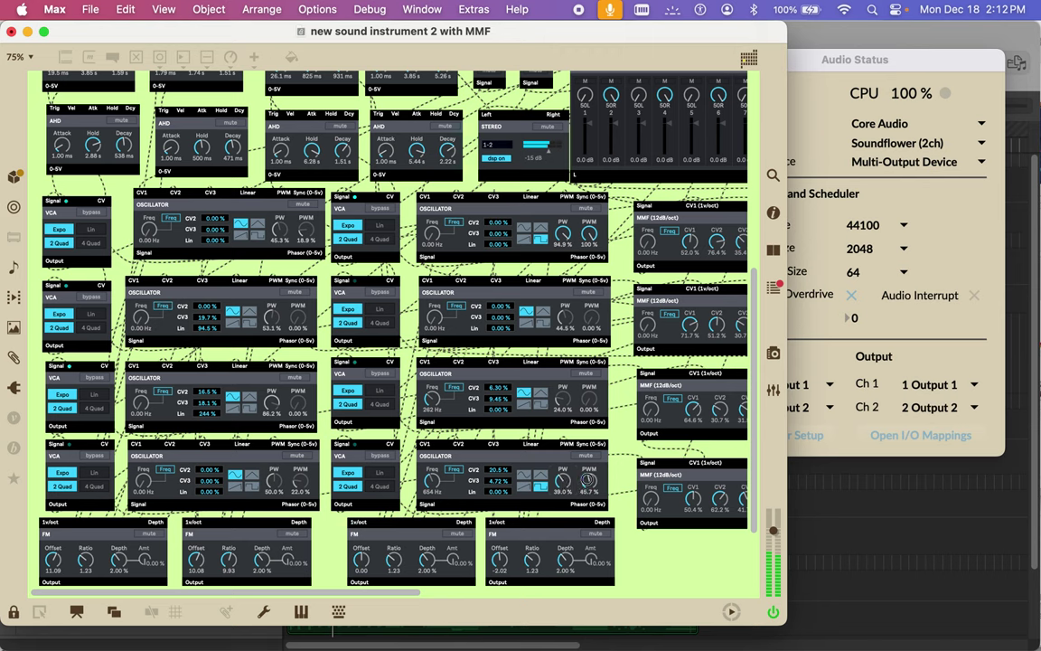
left_click_drag(588, 480, 589, 476)
Step: Raise the first-column oscillators, top to bottom, to 2.99 kHz, 3.48 kHz, 1.29 kHz and 20.0 kHz, and raise the second column's top oscillator
left_click_drag(142, 479, 142, 388)
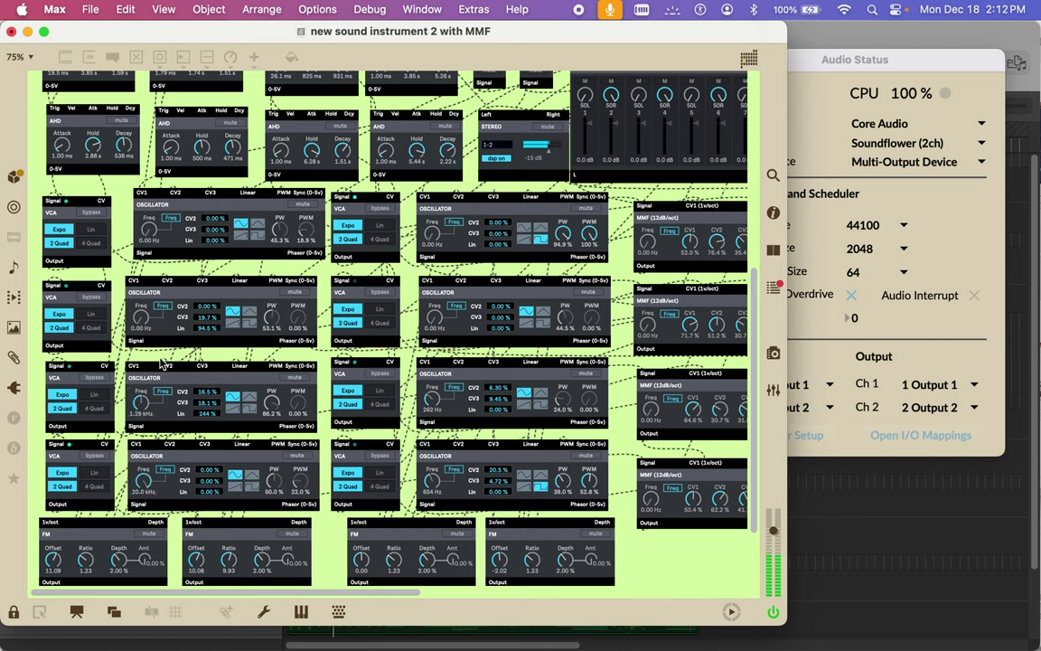
left_click_drag(143, 319, 144, 251)
left_click_drag(430, 234, 429, 156)
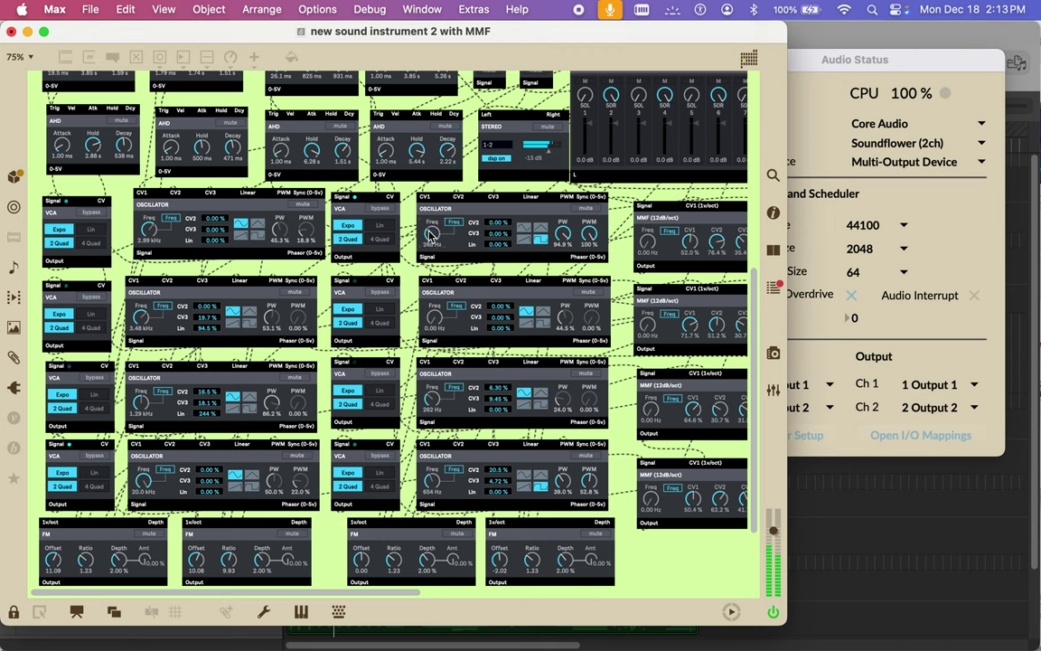
Step: Raise the two top oscillators to 3.15 kHz and 288 Hz, and give the second column's second oscillator a 263 Hz square wave
left_click_drag(150, 231, 131, 218)
left_click_drag(438, 328, 434, 285)
left_click(537, 324)
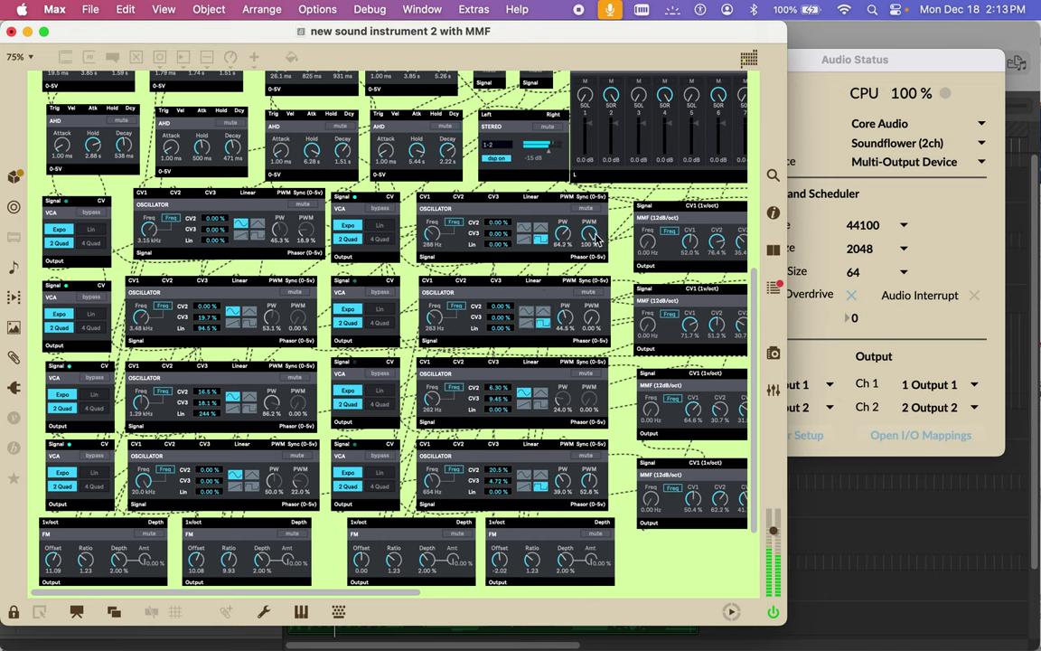
Step: Set the second column's top oscillator to PW 64.2% and PWM 68.5%; give the first column's a square wave with CV2 100%, PW 61.0%, PWM 32.3%
left_click_drag(587, 233, 588, 254)
left_click(256, 237)
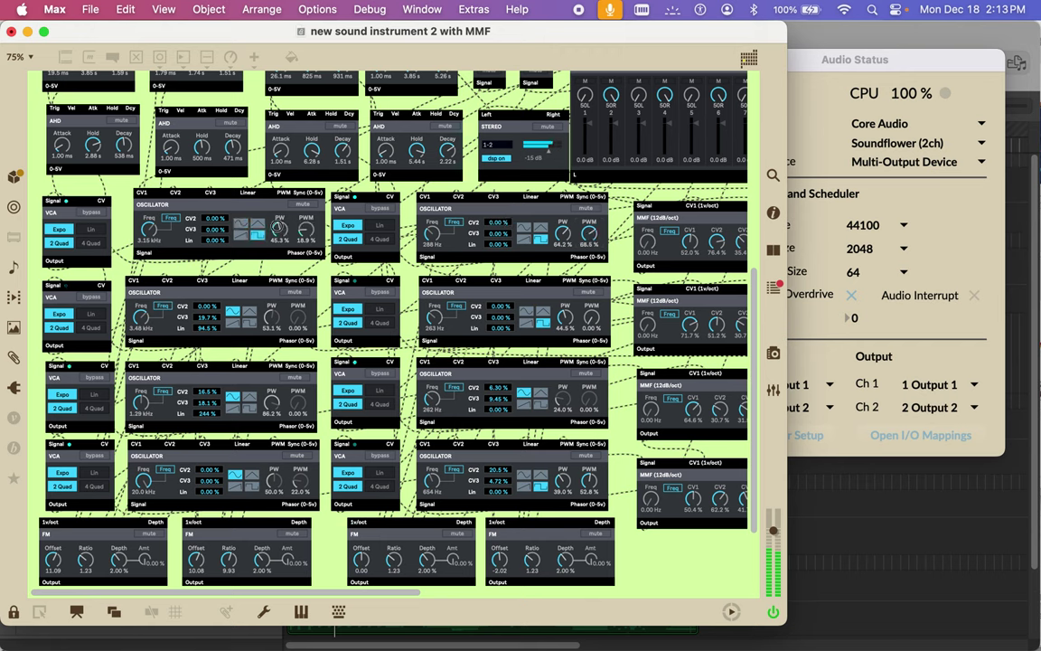
left_click_drag(273, 216, 308, 233)
left_click_drag(215, 241, 214, 211)
double_click(214, 242)
left_click_drag(224, 213, 195, 79)
Step: Lower the first column's bottom oscillator to 1.21 kHz and switch it to a square wave
left_click_drag(144, 482, 144, 523)
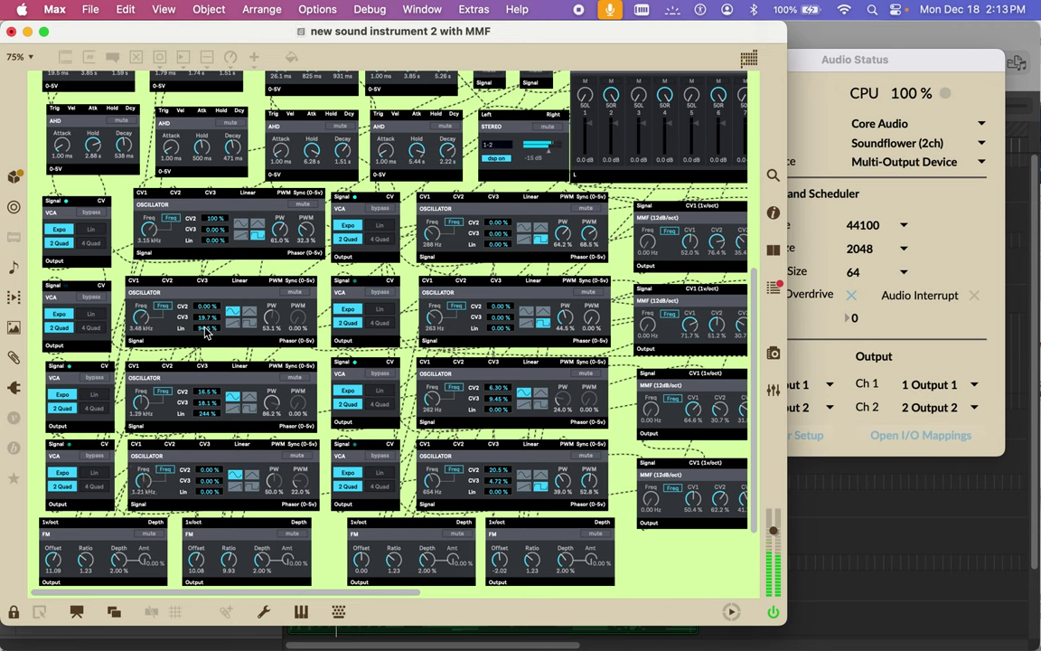
left_click(249, 488)
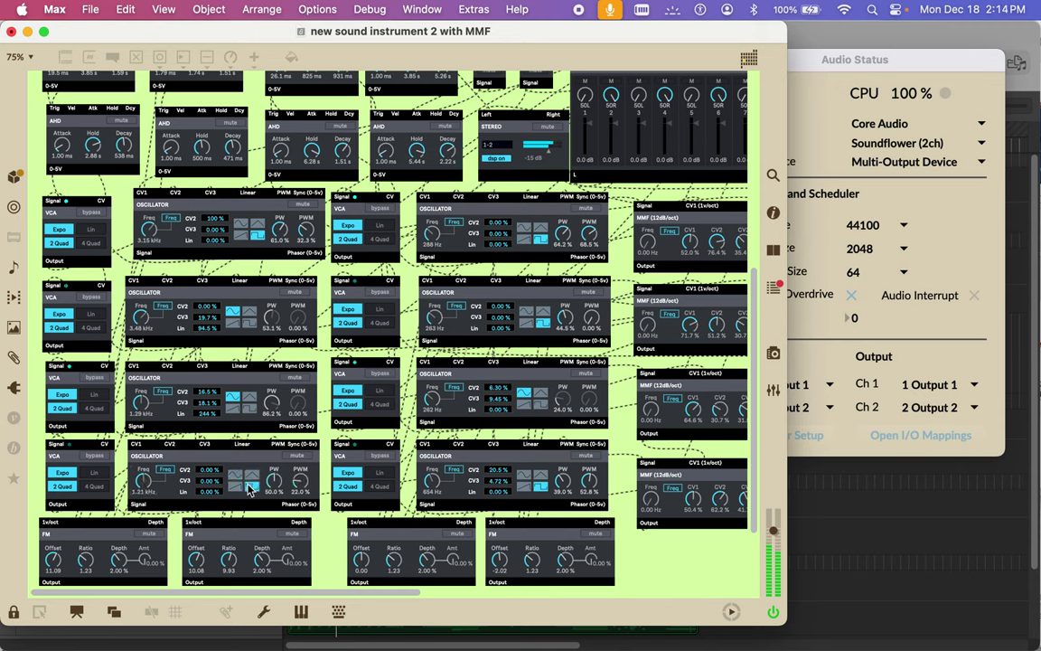
left_click(250, 488)
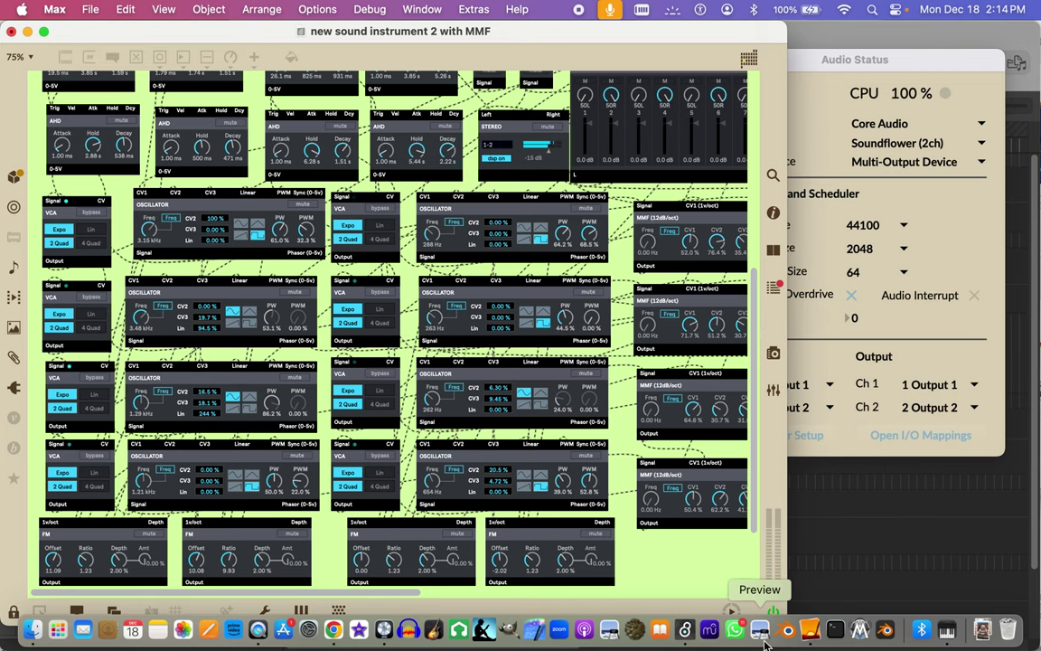
Step: Turn off audio processing in the Audio Status window and switch to Logic Pro
left_click(911, 68)
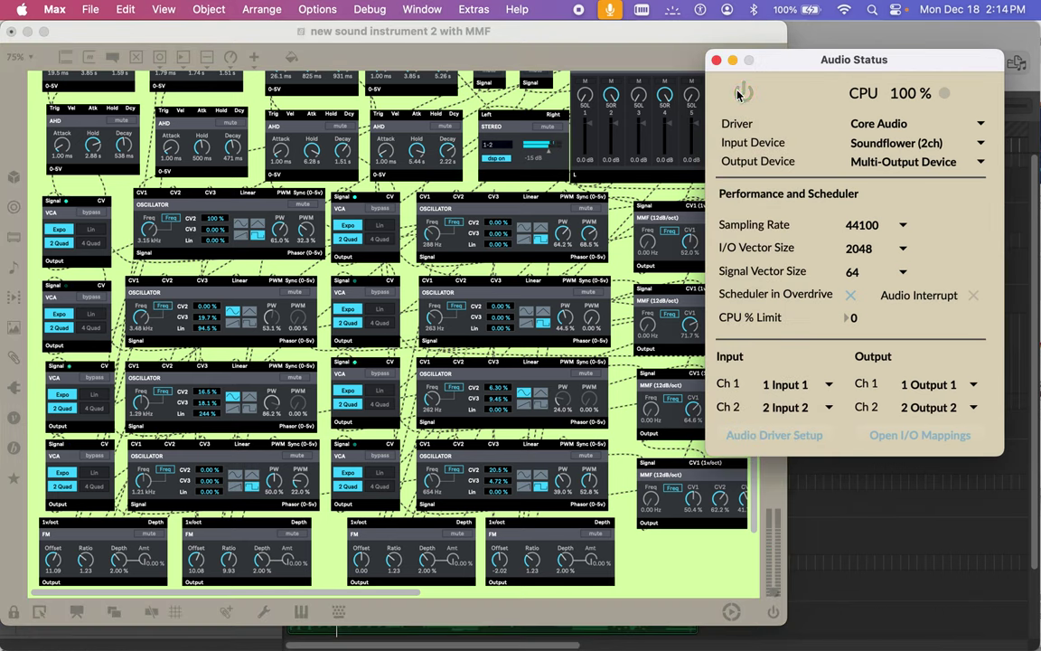
left_click(739, 94)
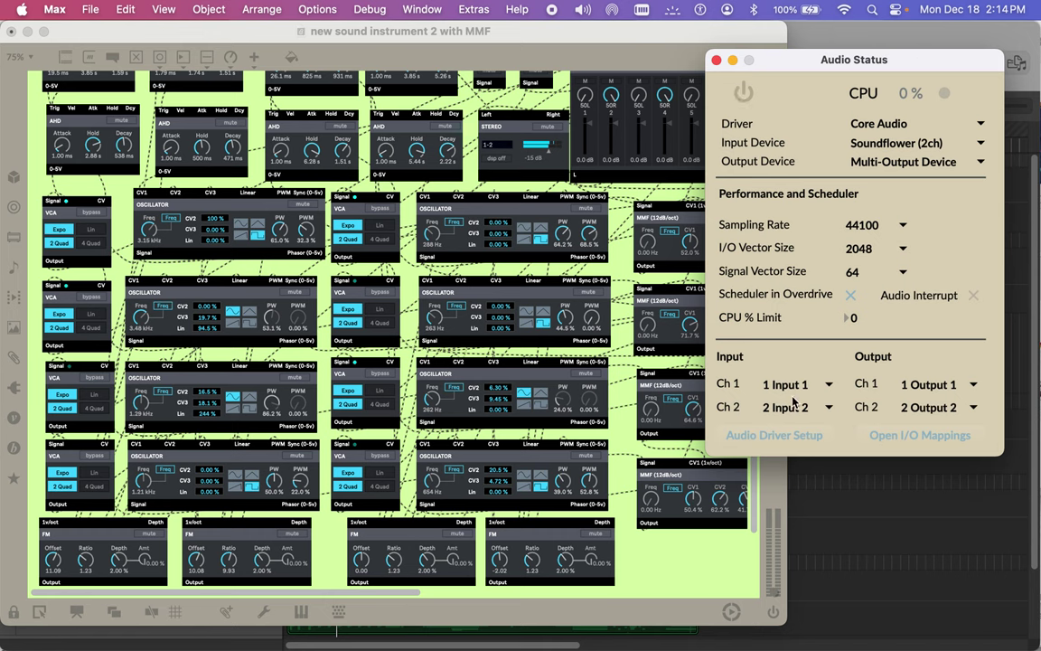
left_click(892, 494)
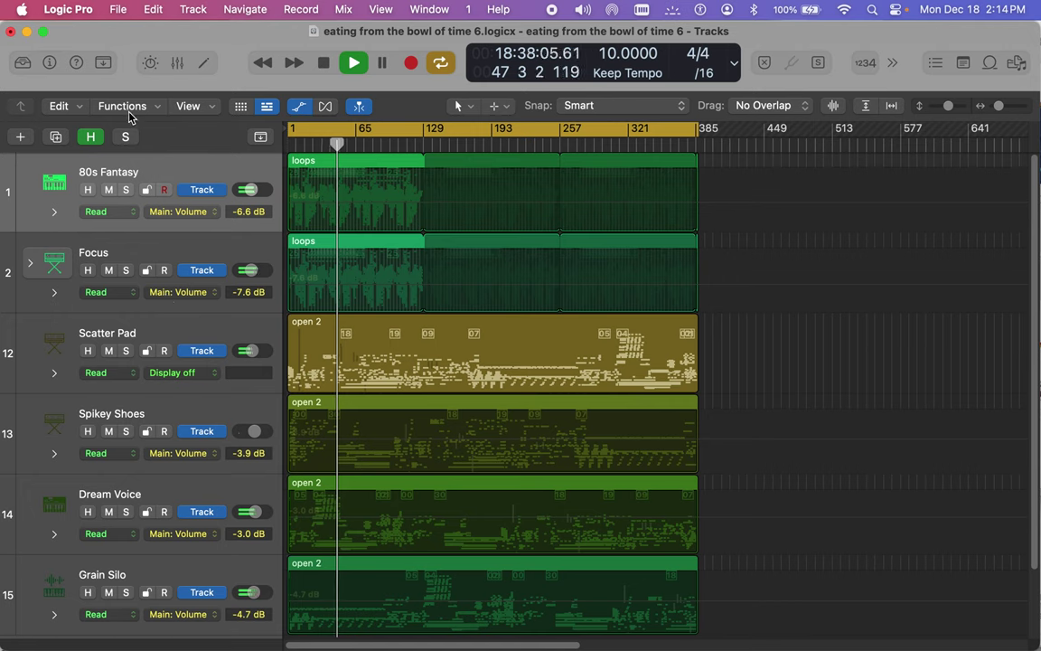
Step: View the arrangement's score following the playhead, and lower the project tempo to 7
left_click(203, 62)
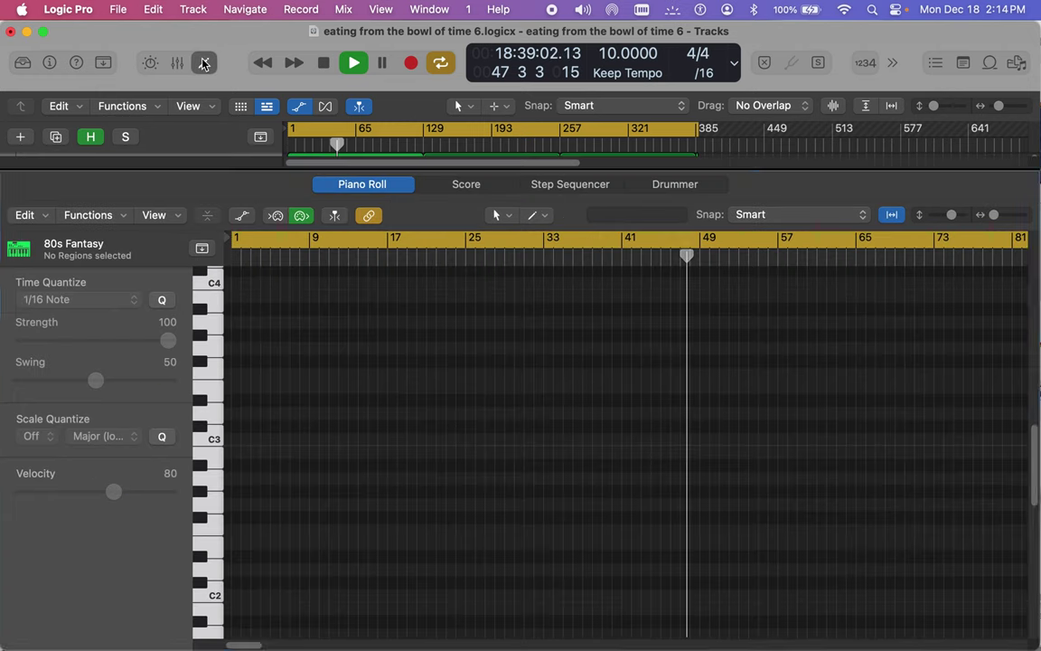
left_click(334, 217)
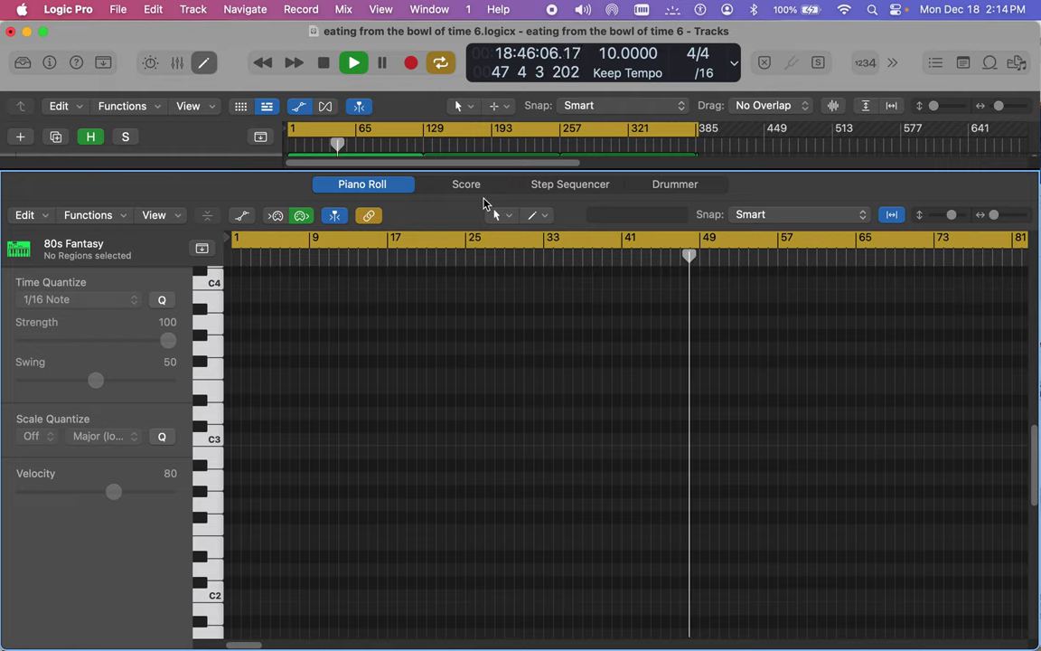
left_click(467, 185)
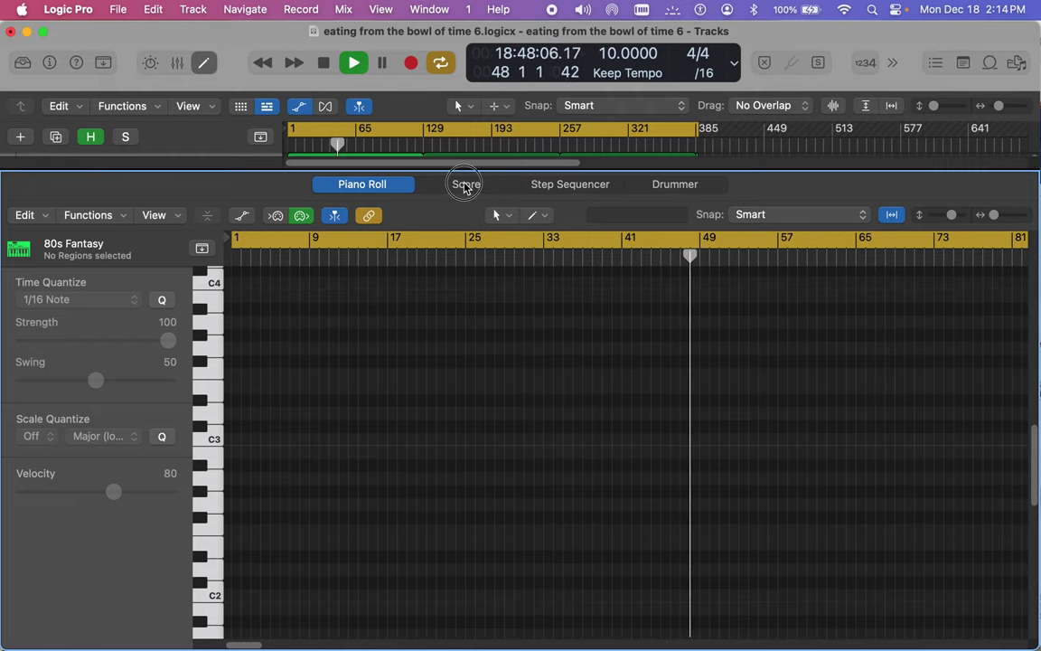
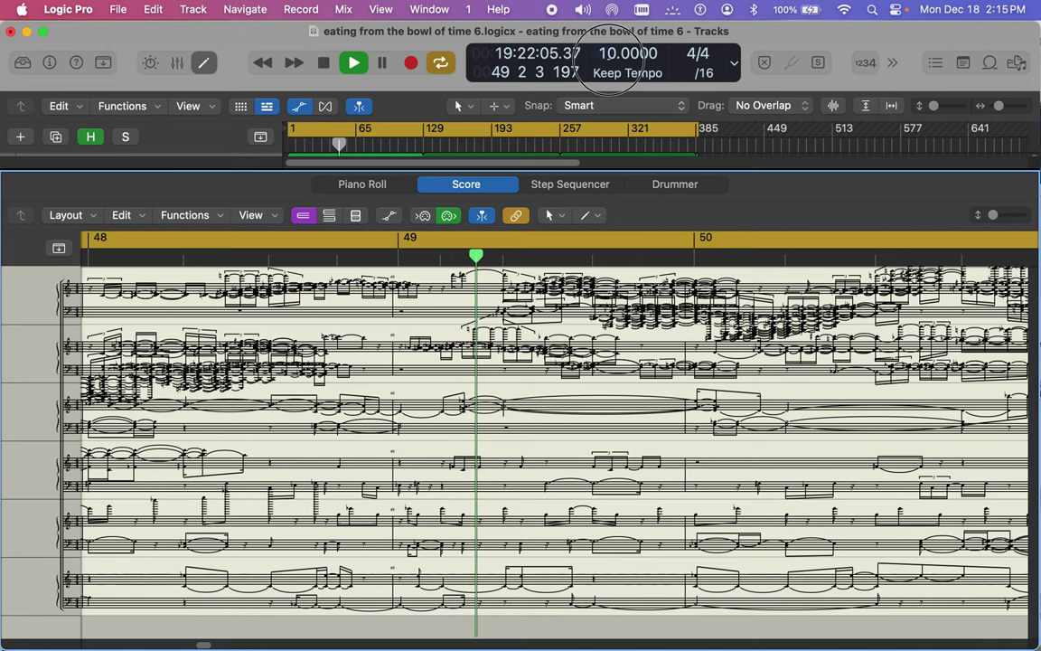
left_click_drag(610, 57, 610, 70)
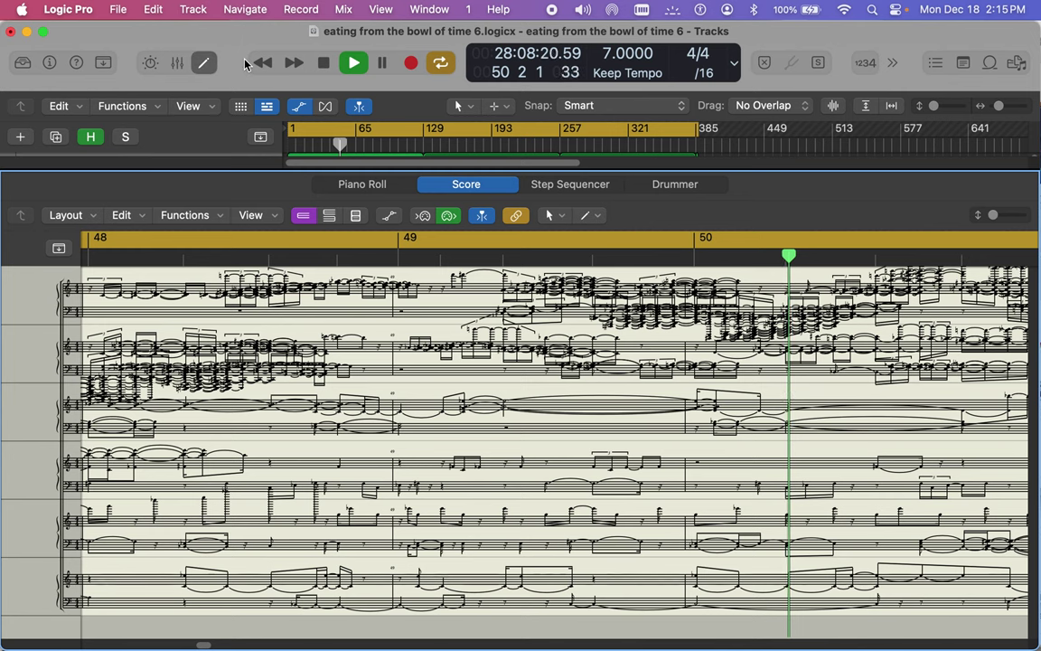
left_click(204, 64)
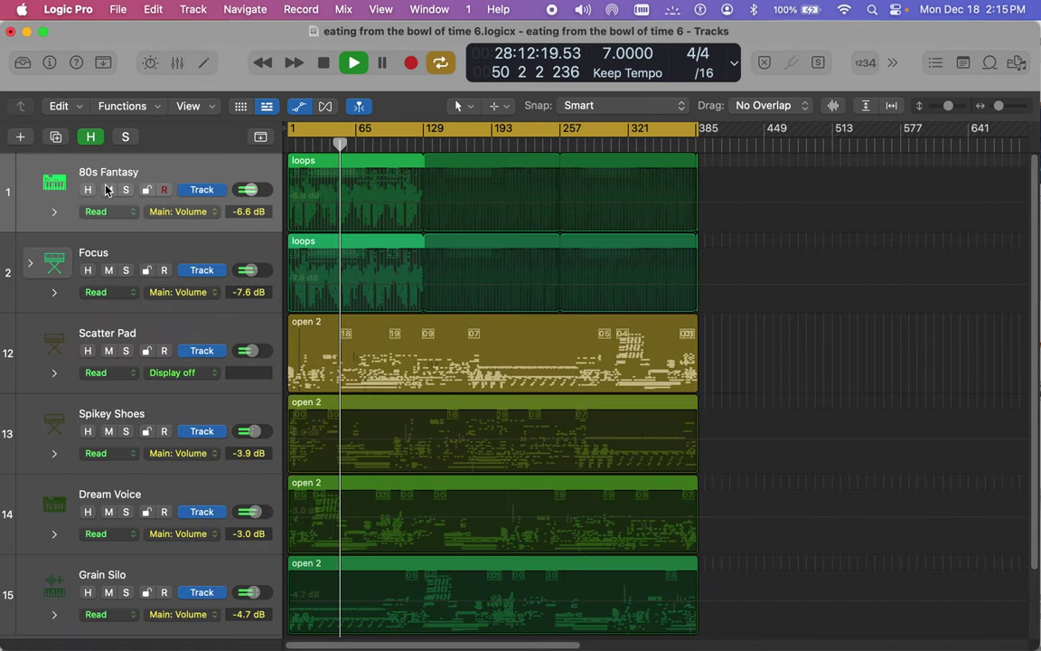
Step: Briefly mute and unmute the tracks one after another, from 80s Fantasy down to Dream Voice
left_click(107, 190)
left_click(108, 190)
left_click(107, 271)
left_click(108, 272)
left_click(109, 351)
left_click(109, 352)
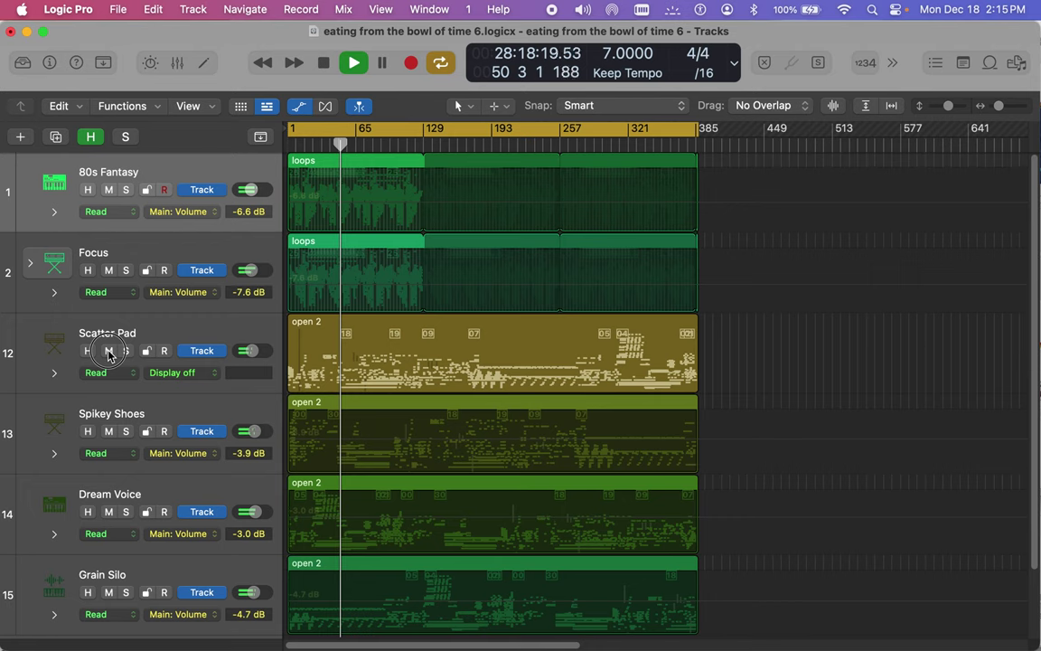
left_click(107, 433)
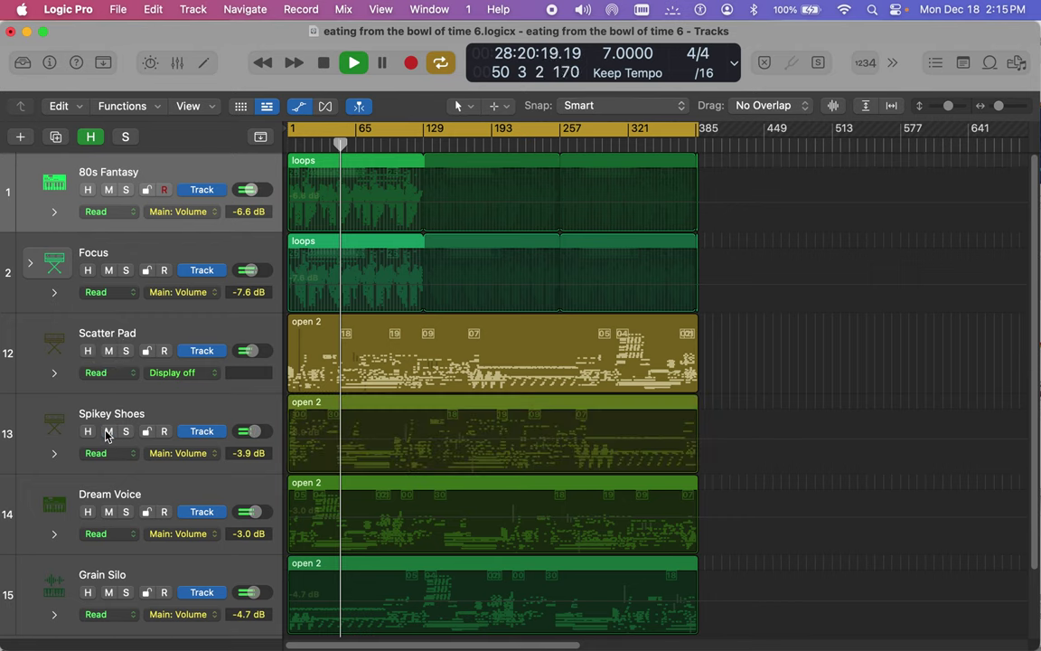
left_click(110, 513)
left_click(109, 512)
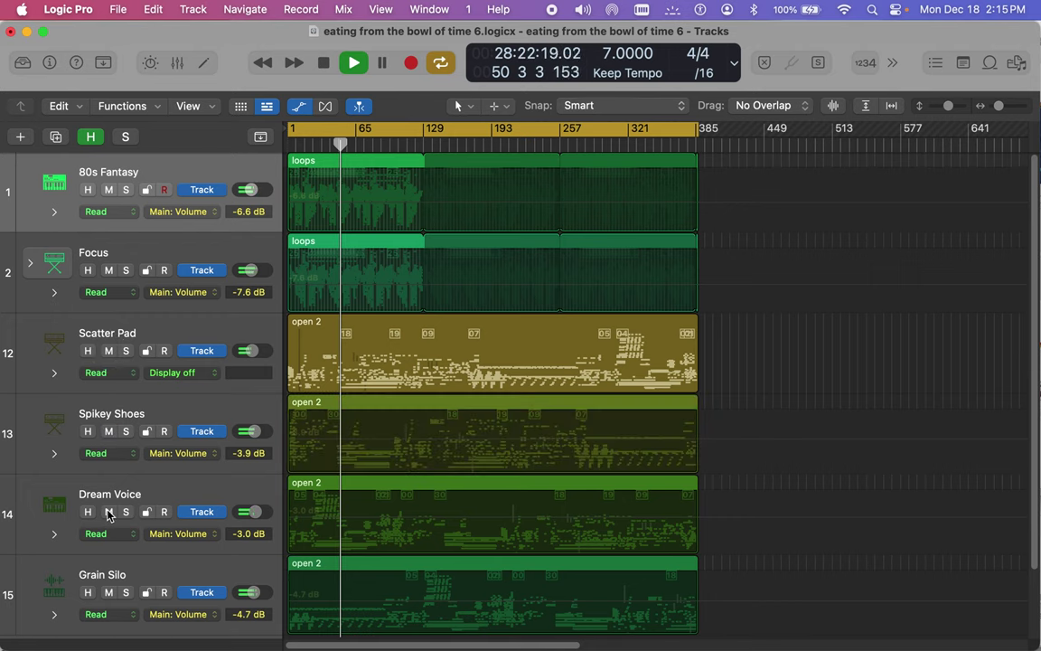
Step: Mute all six tracks one by one, from Grain Silo up to 80s Fantasy
left_click(108, 591)
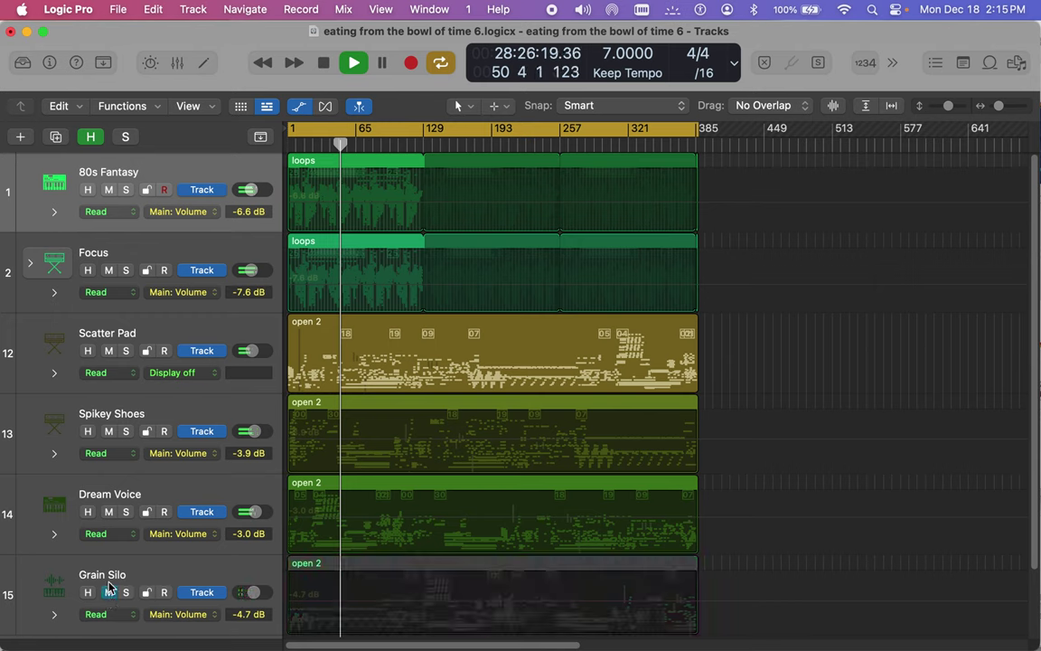
left_click(110, 513)
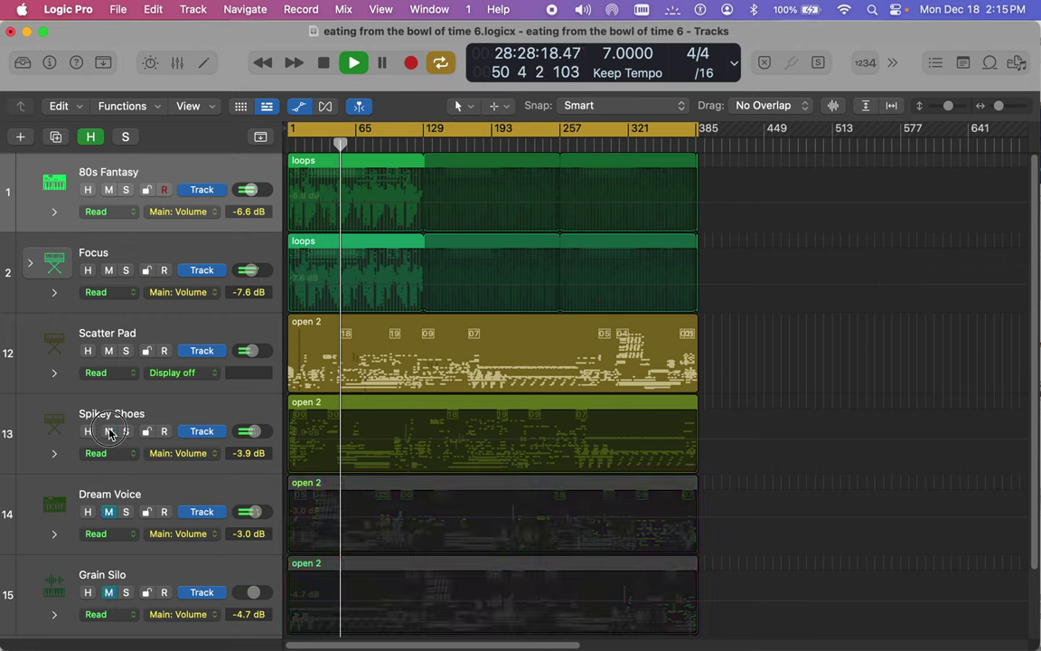
left_click(109, 432)
left_click(108, 352)
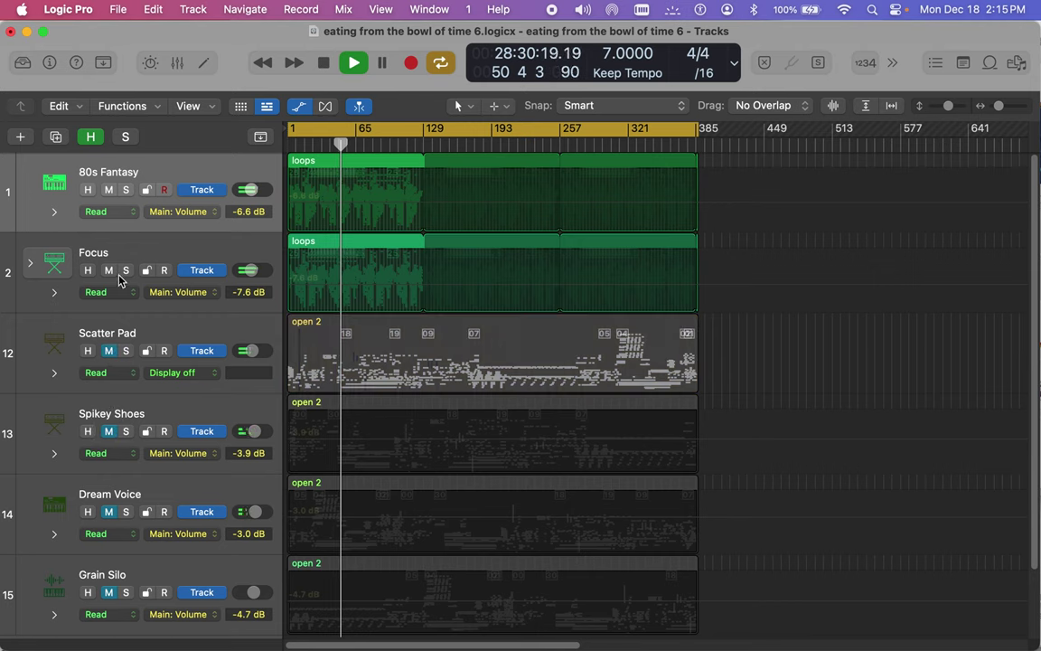
left_click(108, 270)
left_click(108, 190)
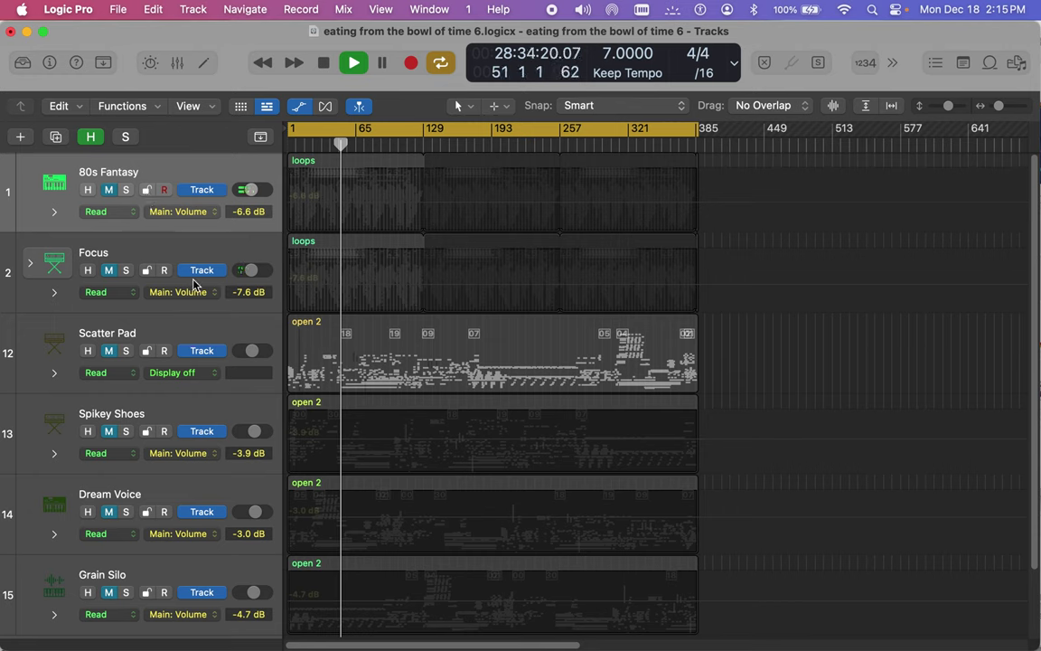
Step: Unmute and solo the Scatter Pad and Focus tracks
left_click(109, 351)
left_click(126, 351)
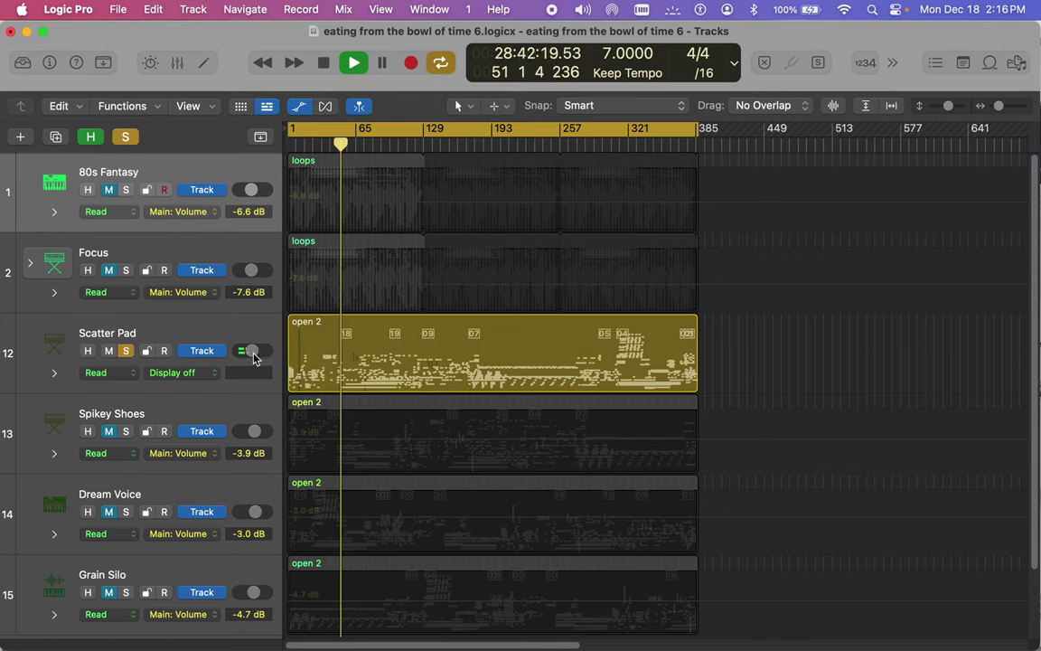
left_click_drag(253, 358, 254, 349)
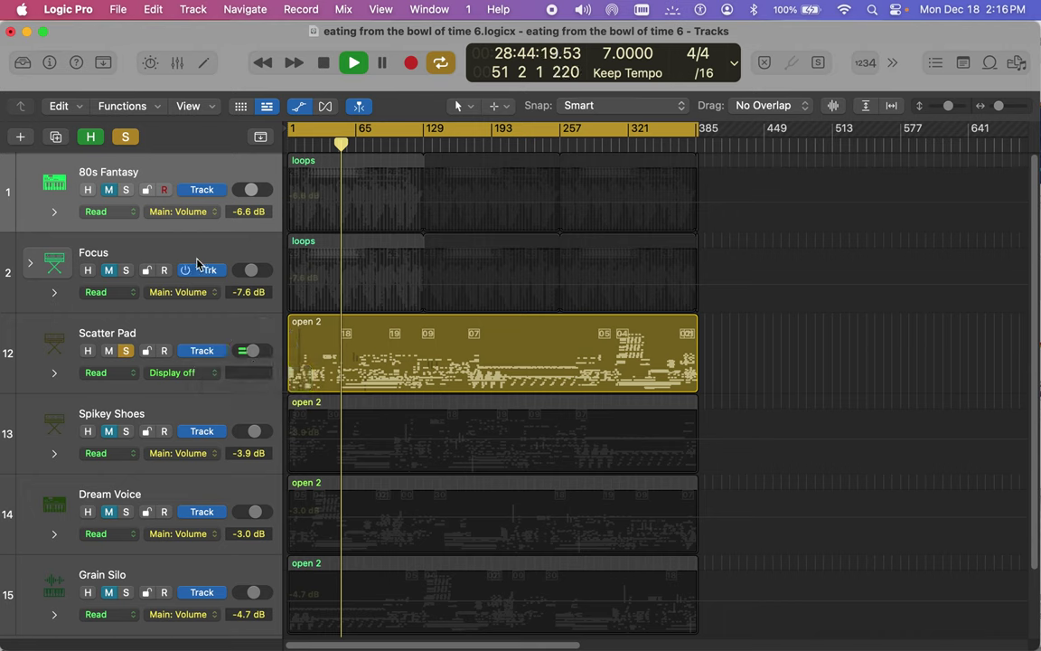
left_click(108, 270)
left_click(126, 270)
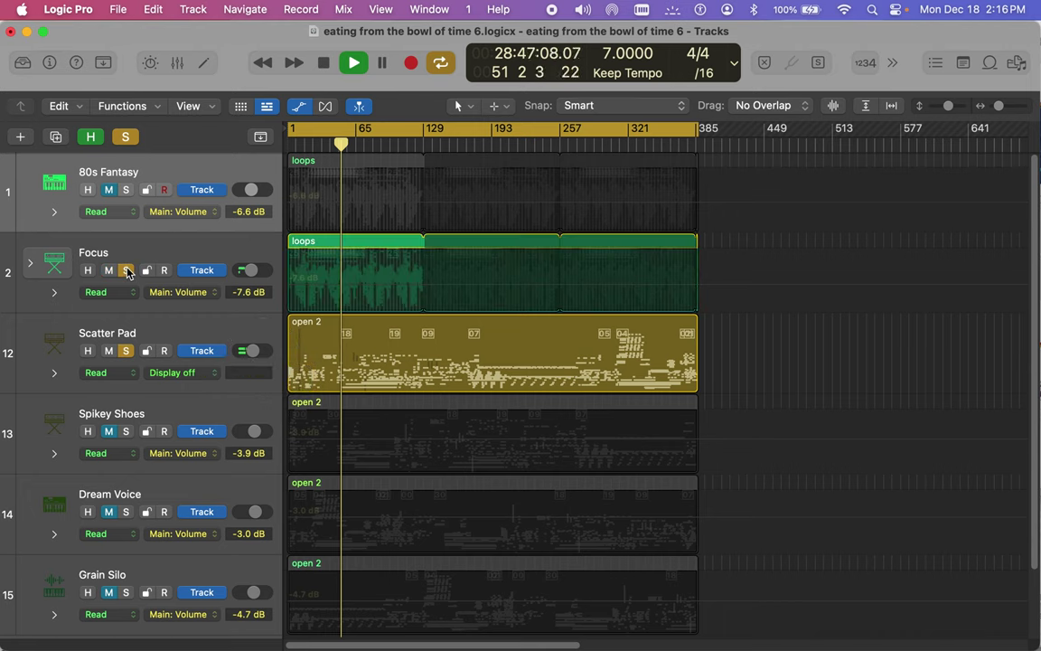
Step: Solo Spikey Shoes for a moment, return it to muted without solo, and lower its volume to -∞ dB
left_click(126, 432)
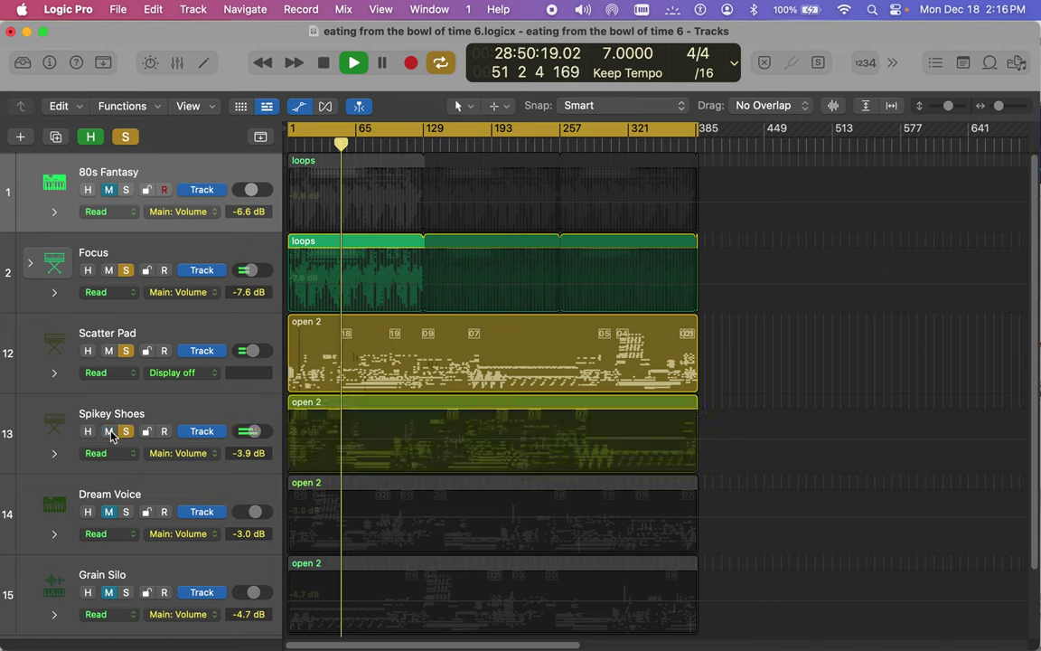
left_click(109, 431)
left_click(127, 431)
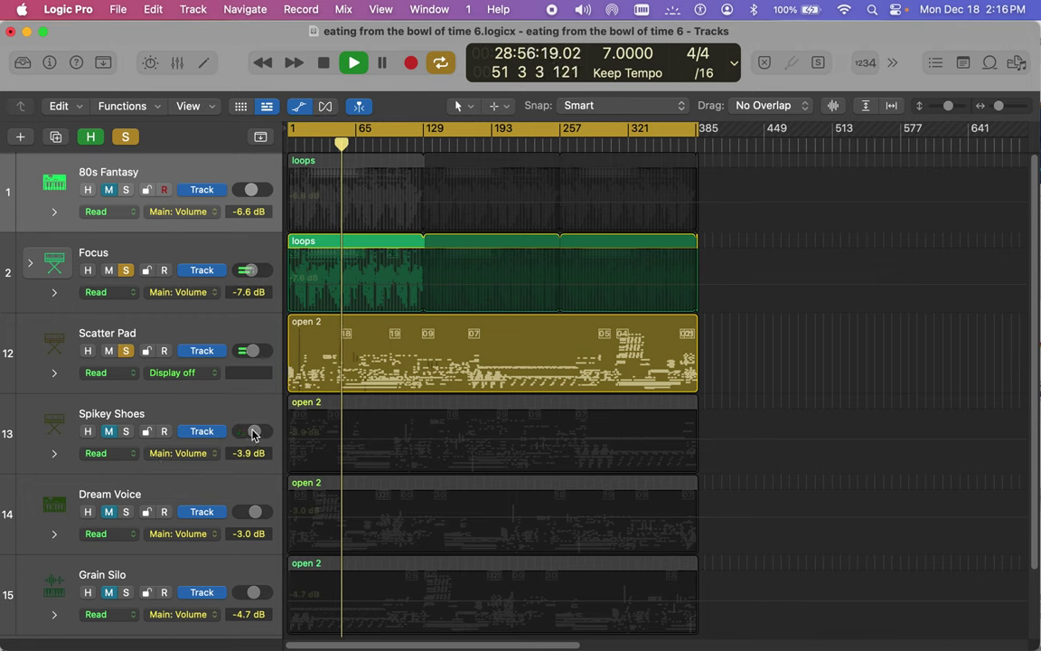
left_click_drag(254, 431, 117, 366)
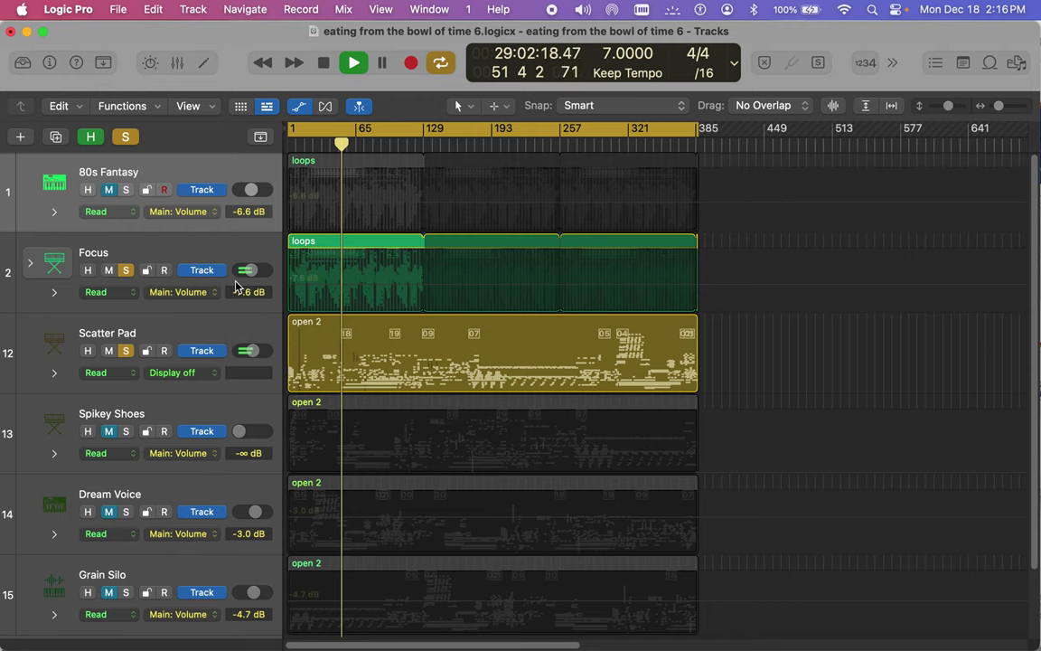
Step: Mute the Focus track, take it out of solo, and lower its volume to -∞ dB
scroll(163, 268, "down", 1)
left_click(109, 259)
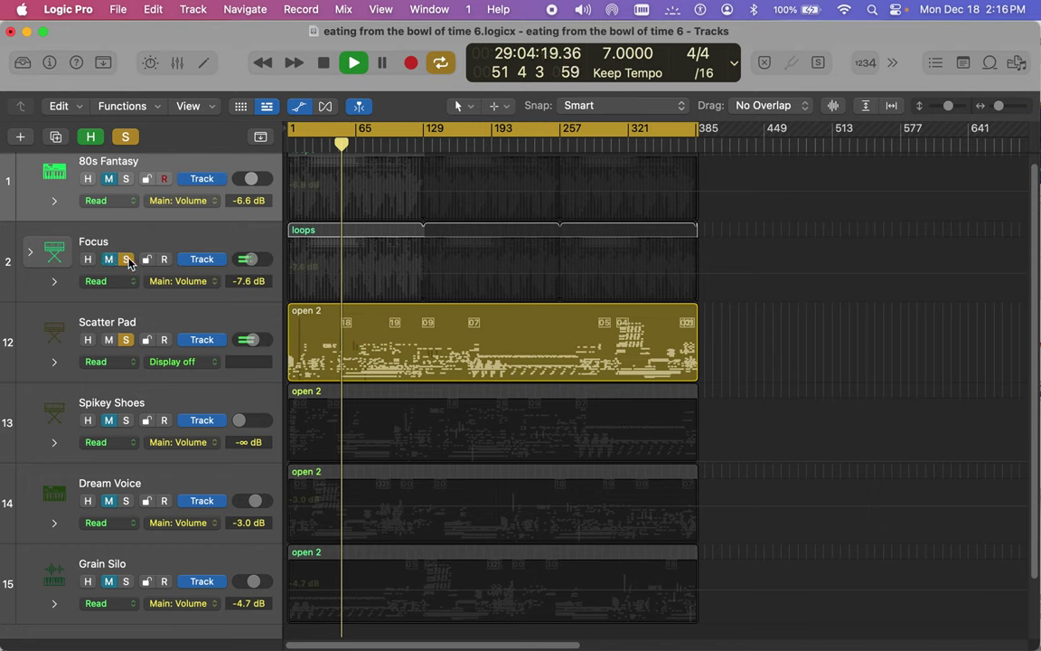
left_click(126, 259)
left_click_drag(248, 259, 124, 259)
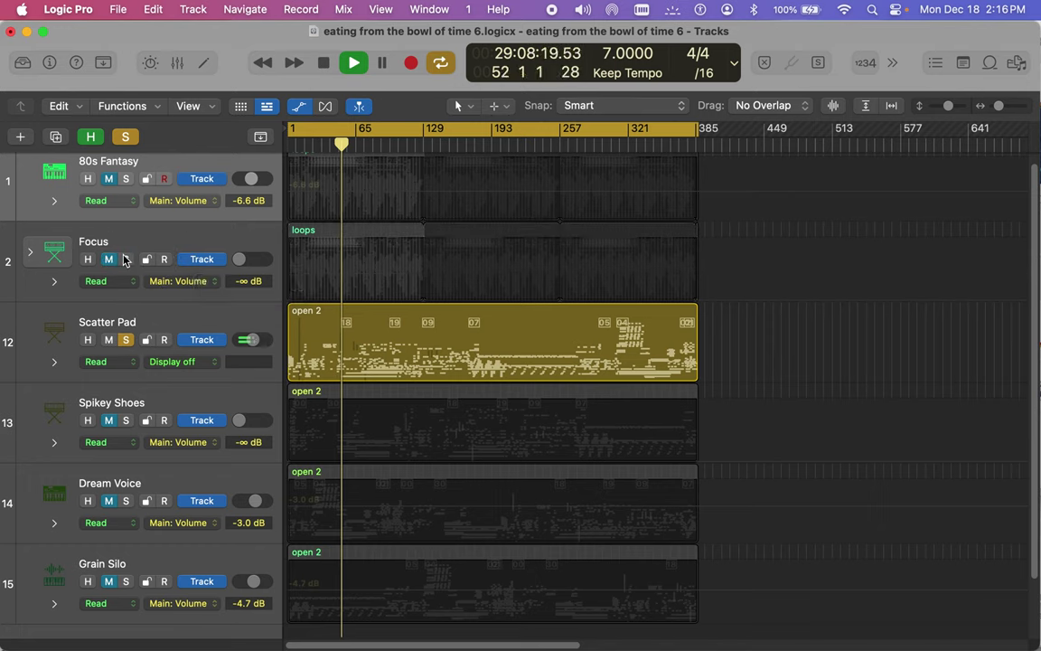
Step: Lower the Scatter Pad track's volume to -∞ dB and take the track out of solo
left_click(244, 364)
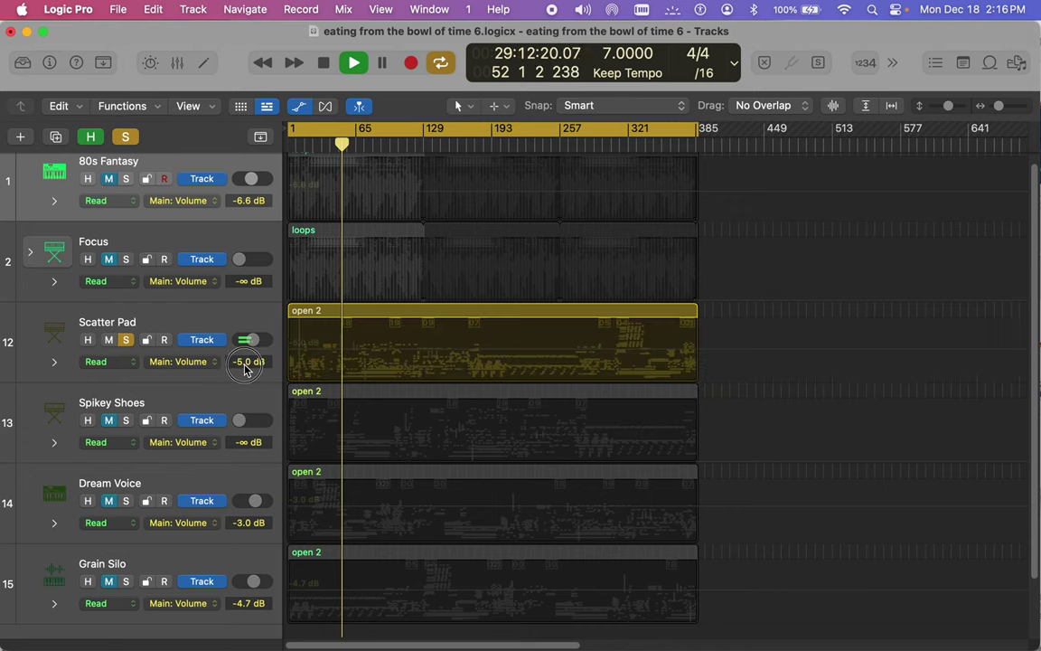
left_click_drag(250, 340, 138, 355)
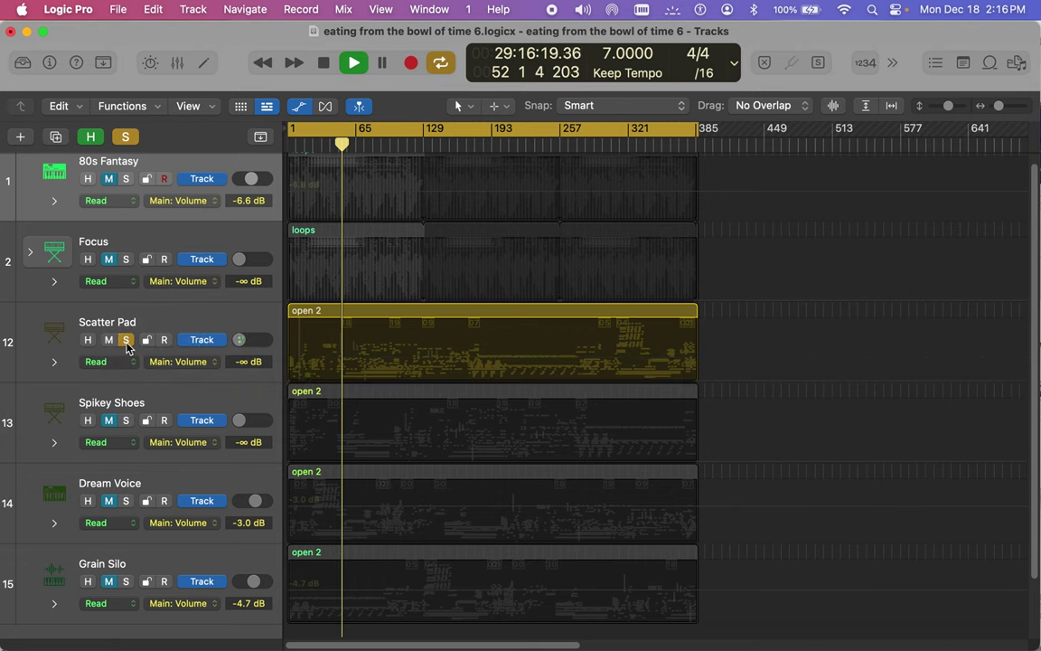
left_click(125, 340)
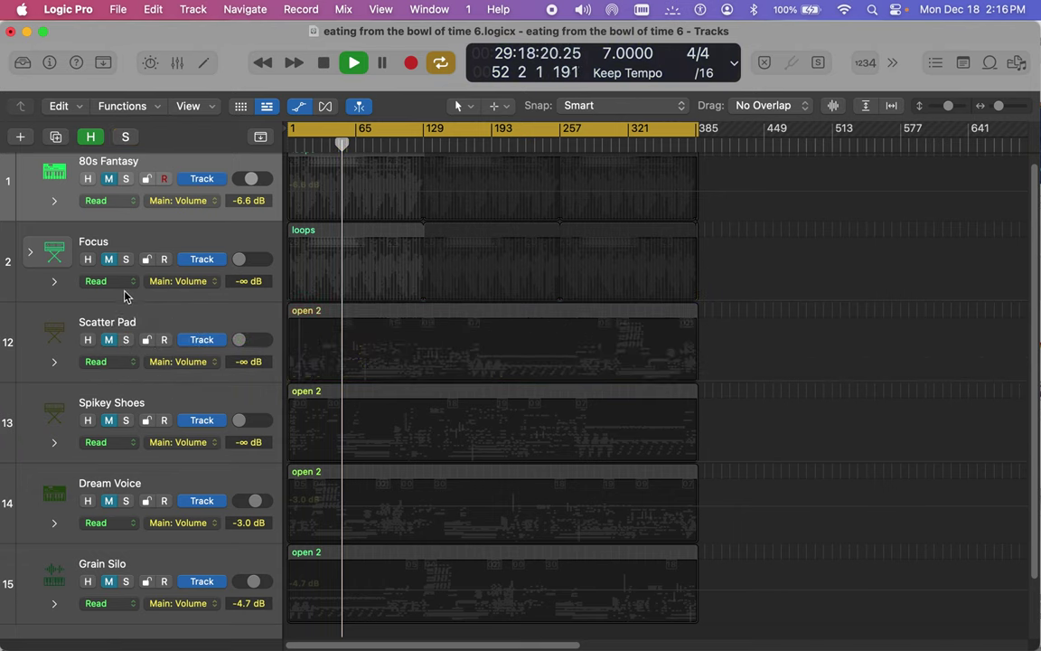
Step: Solo the Focus track and raise its volume to -4.6 dB
scroll(124, 289, "down", 2)
scroll(120, 268, "up", 3)
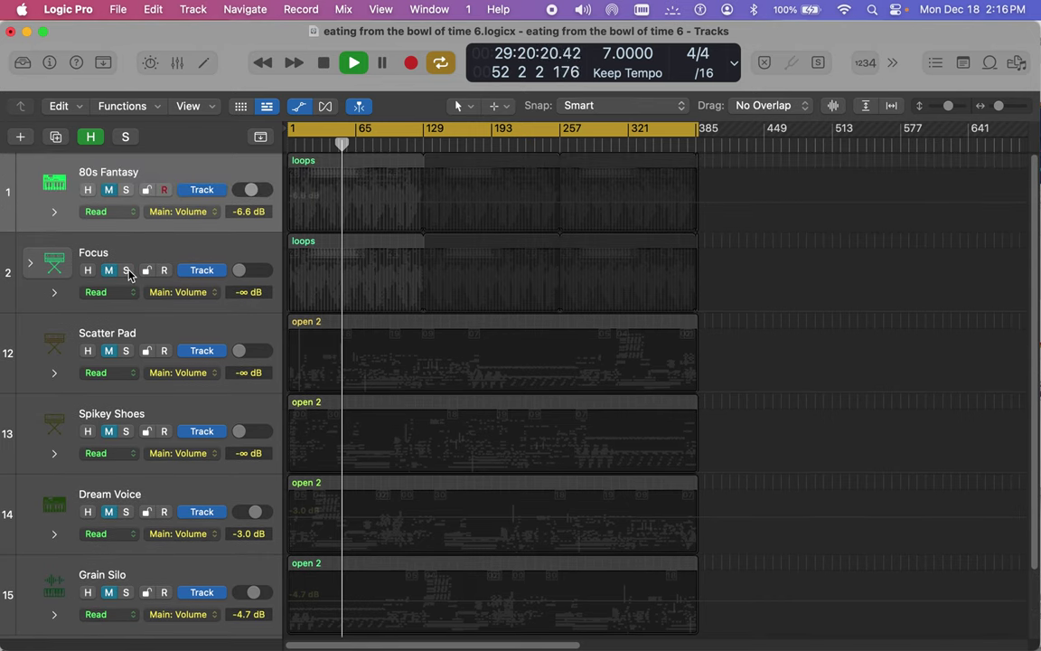
left_click(127, 270)
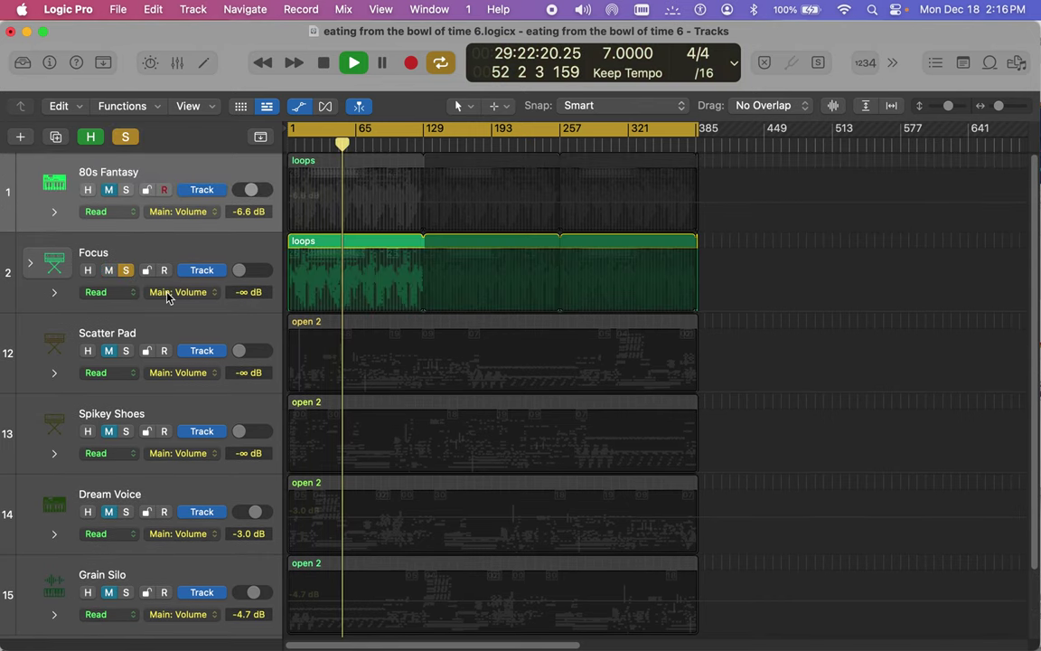
left_click_drag(242, 271, 343, 285)
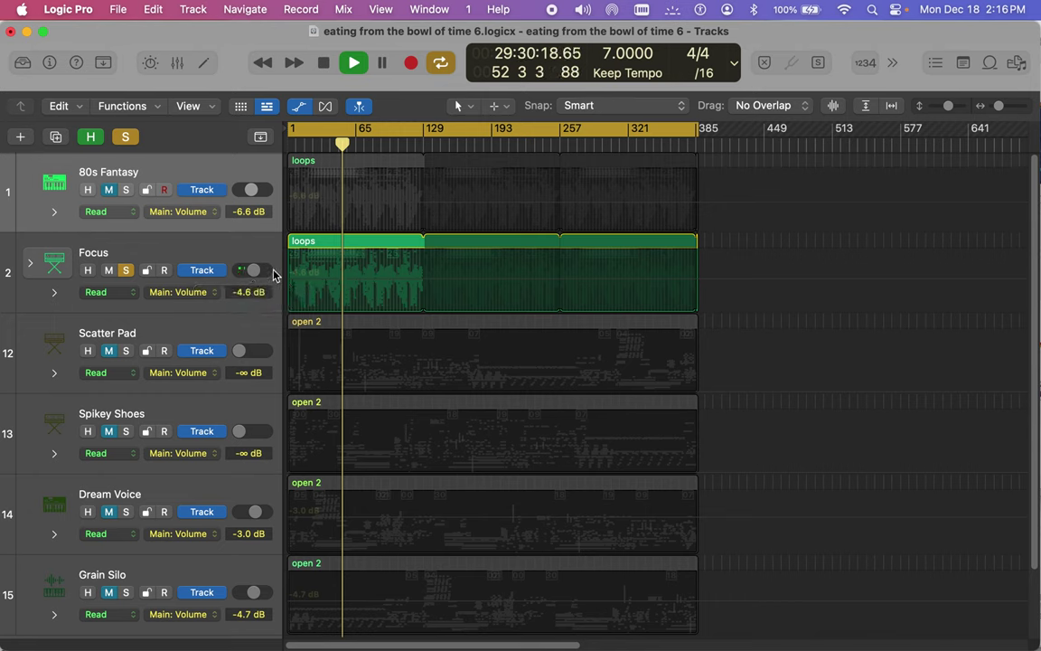
Step: Lower the Focus track's volume to -∞ dB, then solo the 80s Fantasy track and lower its volume to -∞ dB
left_click_drag(258, 272, 79, 250)
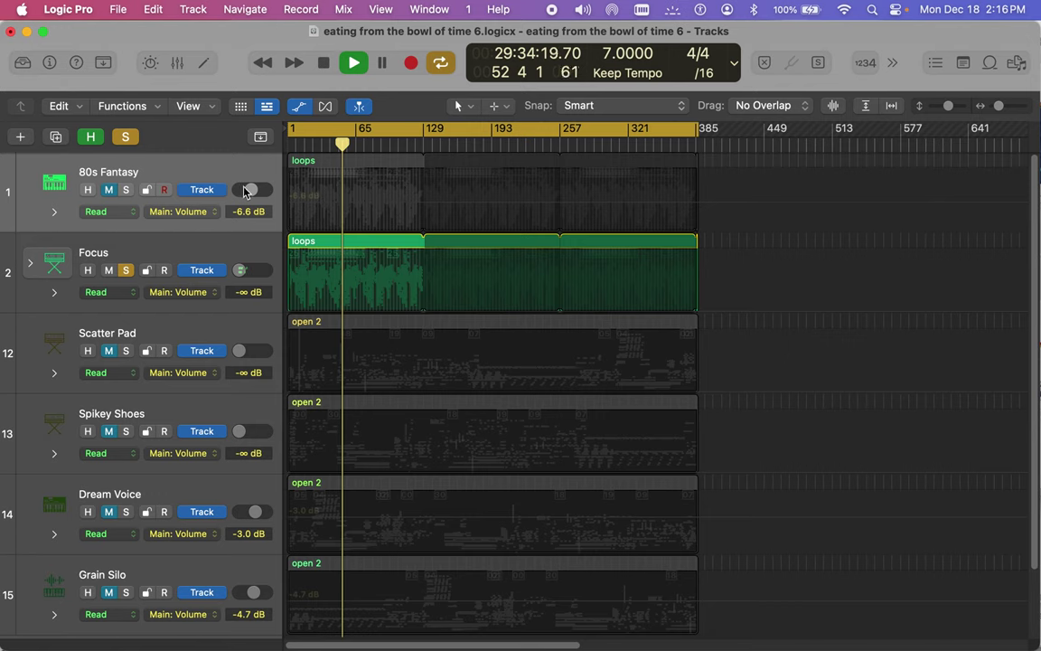
left_click(126, 190)
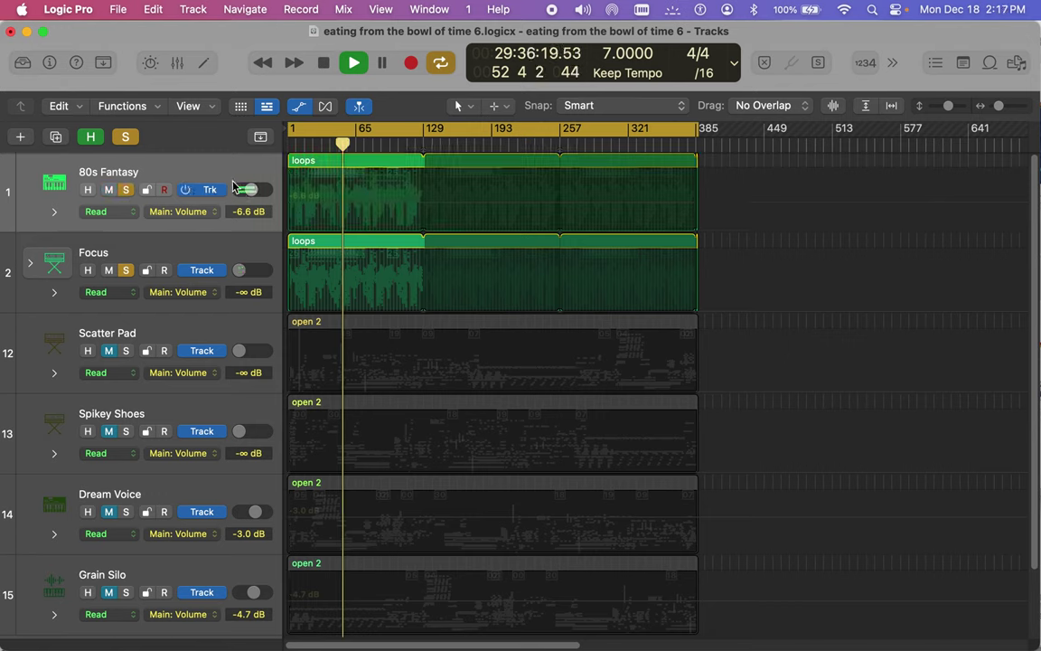
left_click_drag(254, 192, 20, 228)
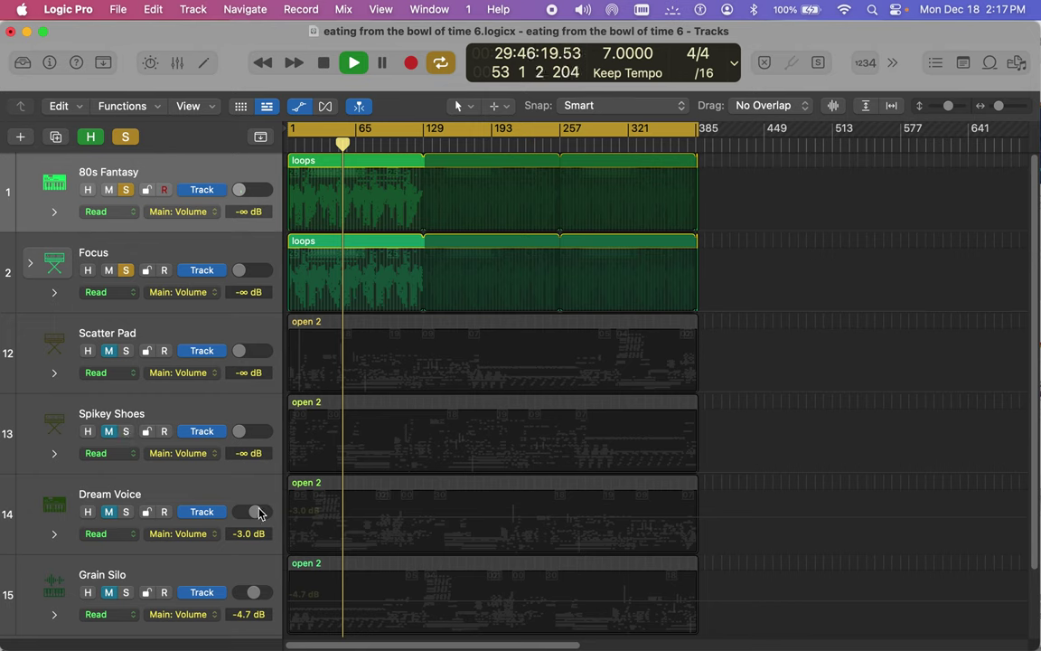
Step: Solo the Spikey Shoes, Dream Voice and Grain Silo tracks, keeping or lowering each one's volume at -∞ dB
left_click(126, 431)
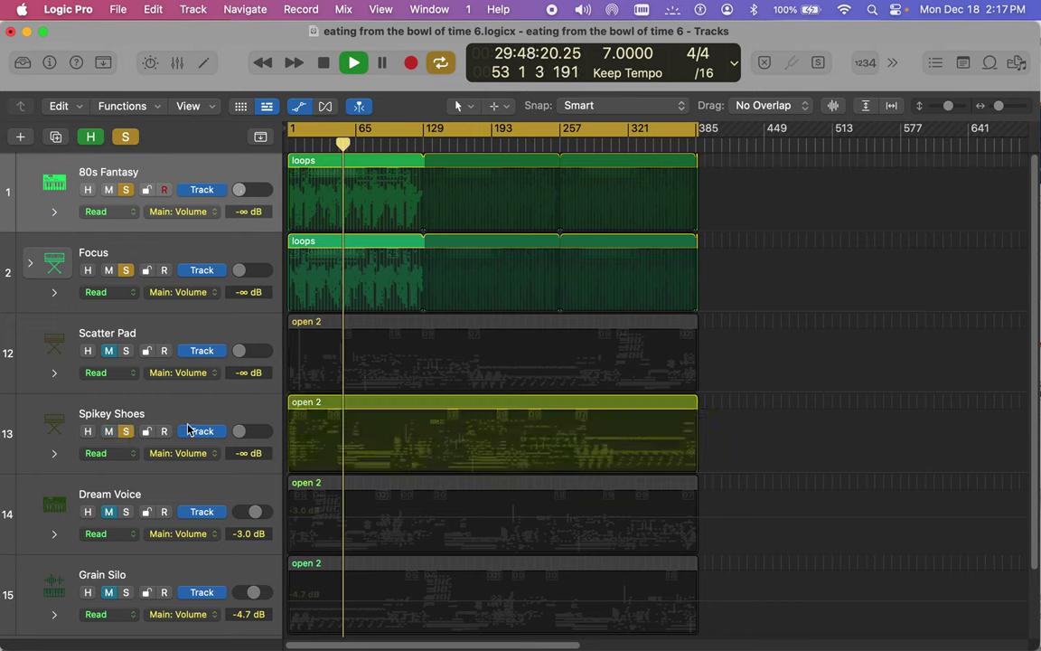
left_click_drag(237, 432, 163, 397)
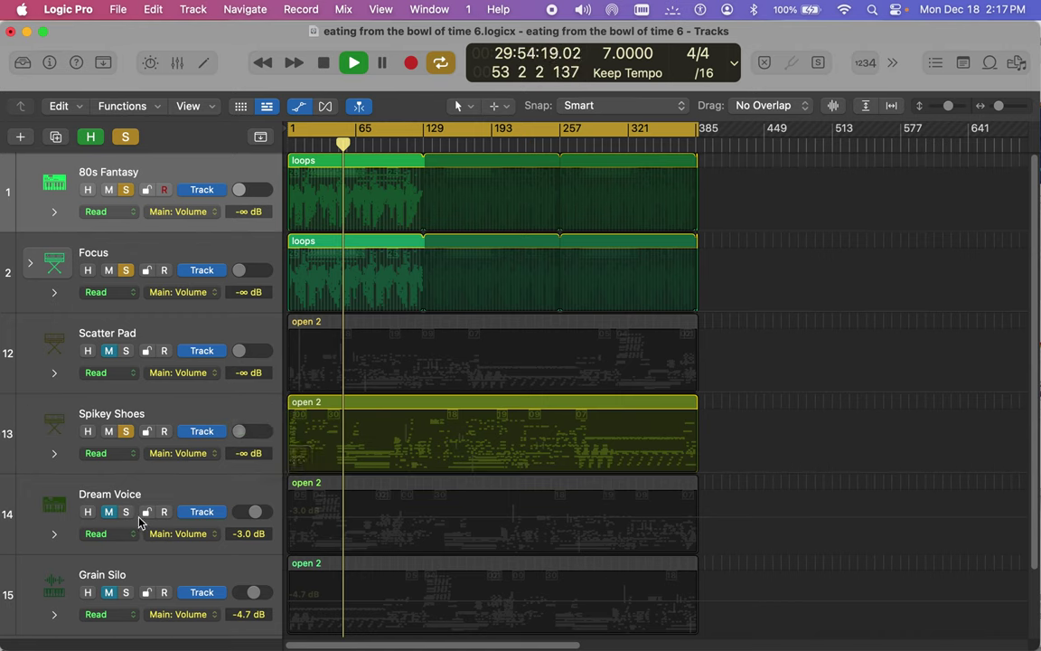
left_click(126, 512)
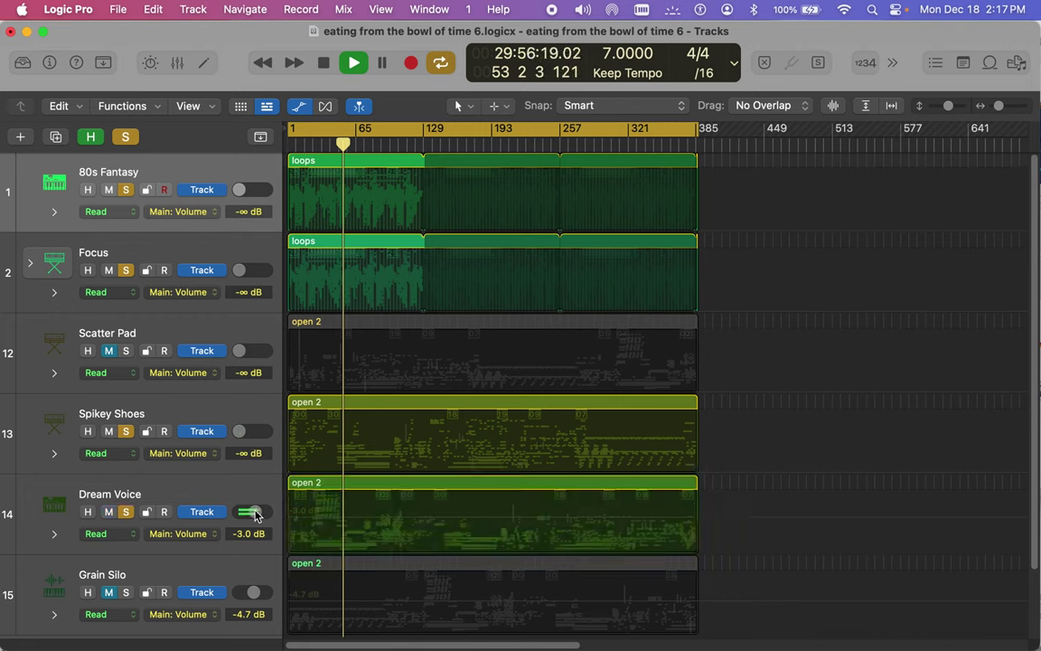
left_click_drag(253, 512, 7, 506)
left_click(127, 593)
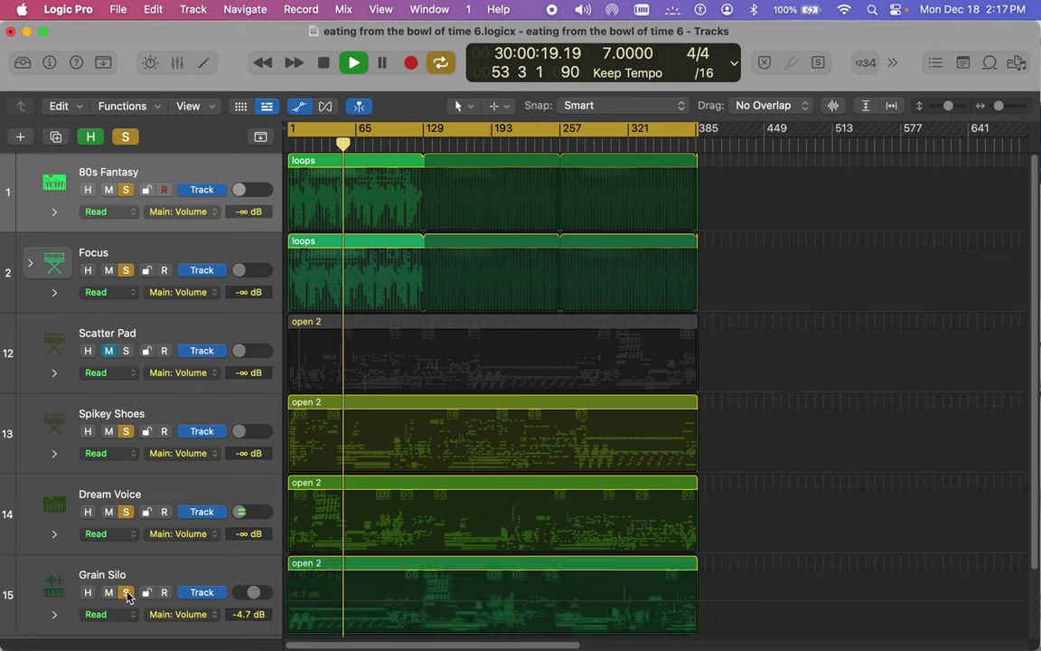
left_click_drag(243, 593, 28, 604)
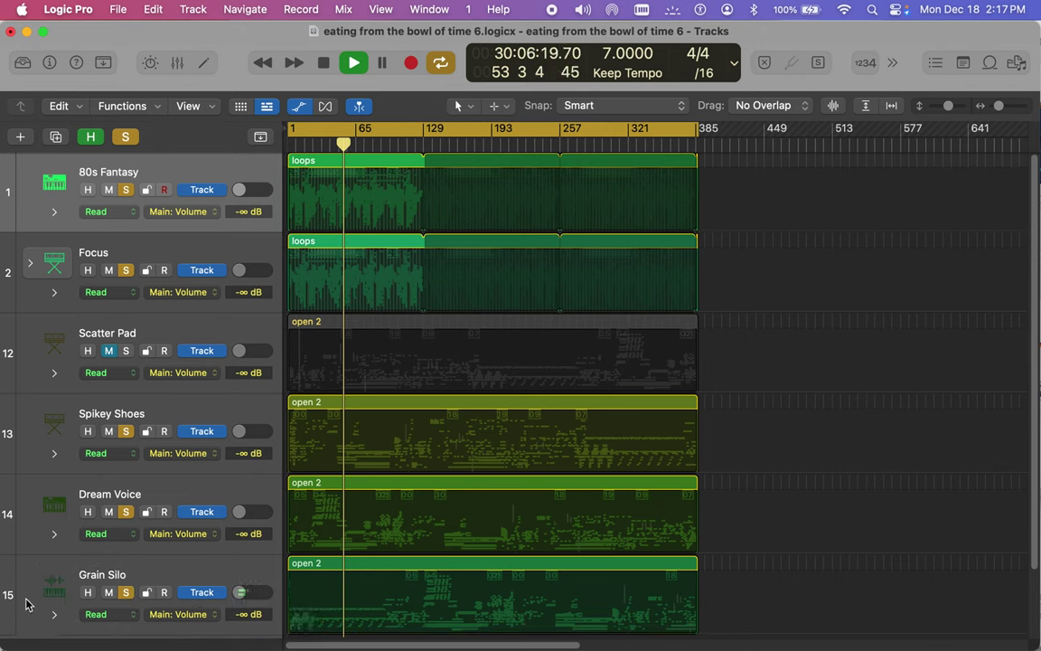
Step: Switch to Finder and open the eating from the bowl of time slots folder inside Logic on the Extreme SSD drive
mouse_move(206, 645)
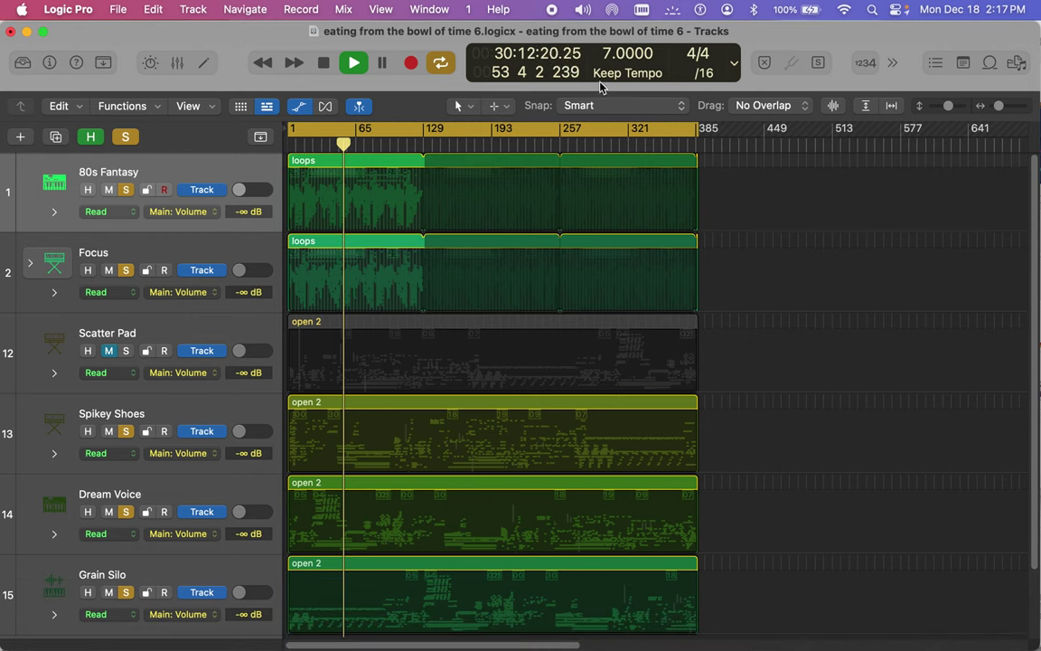
mouse_move(132, 645)
right_click(34, 636)
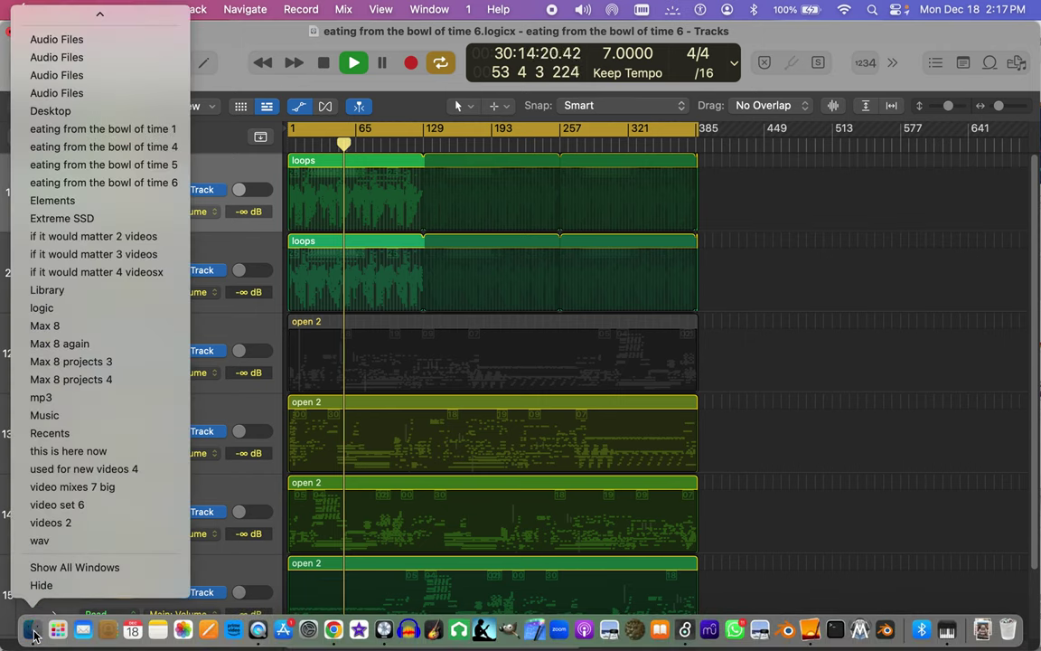
left_click(35, 636)
left_click(35, 636)
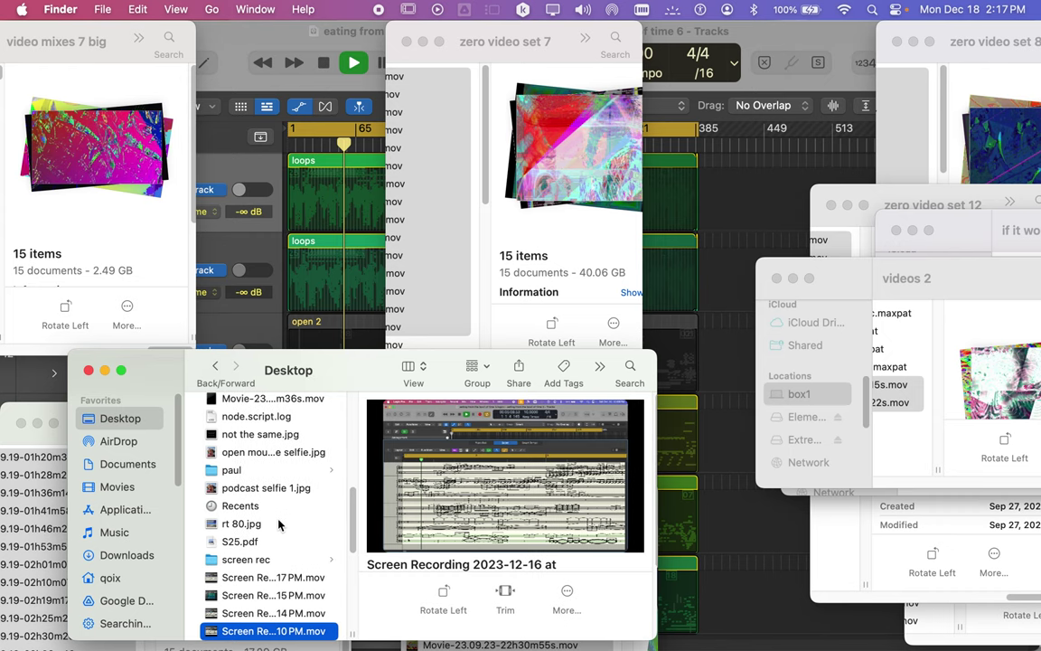
mouse_move(496, 503)
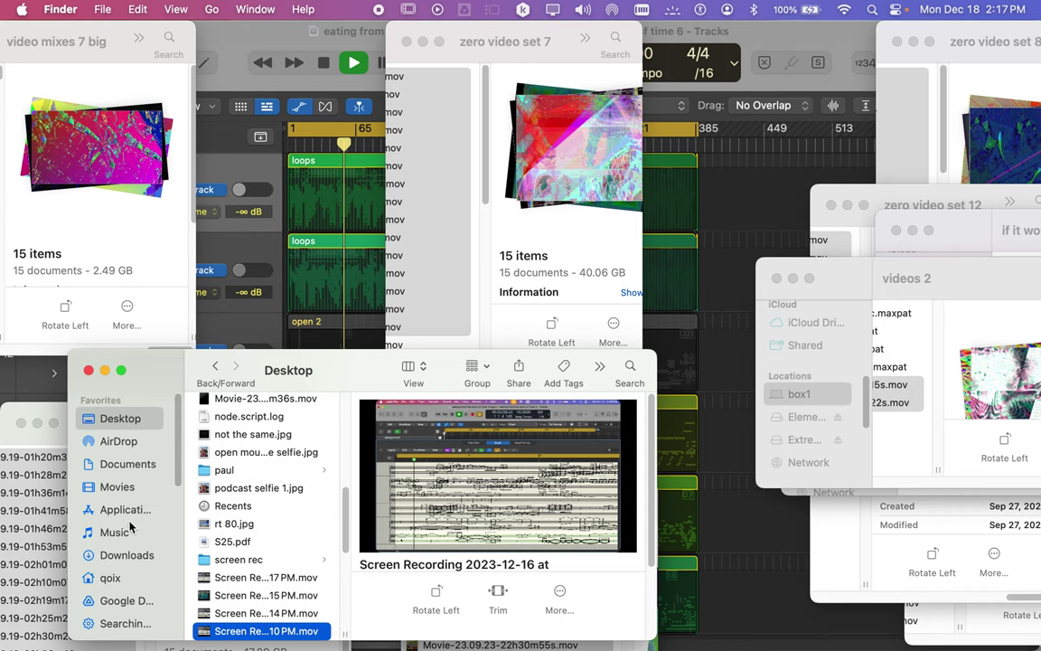
scroll(124, 572, "down", 8)
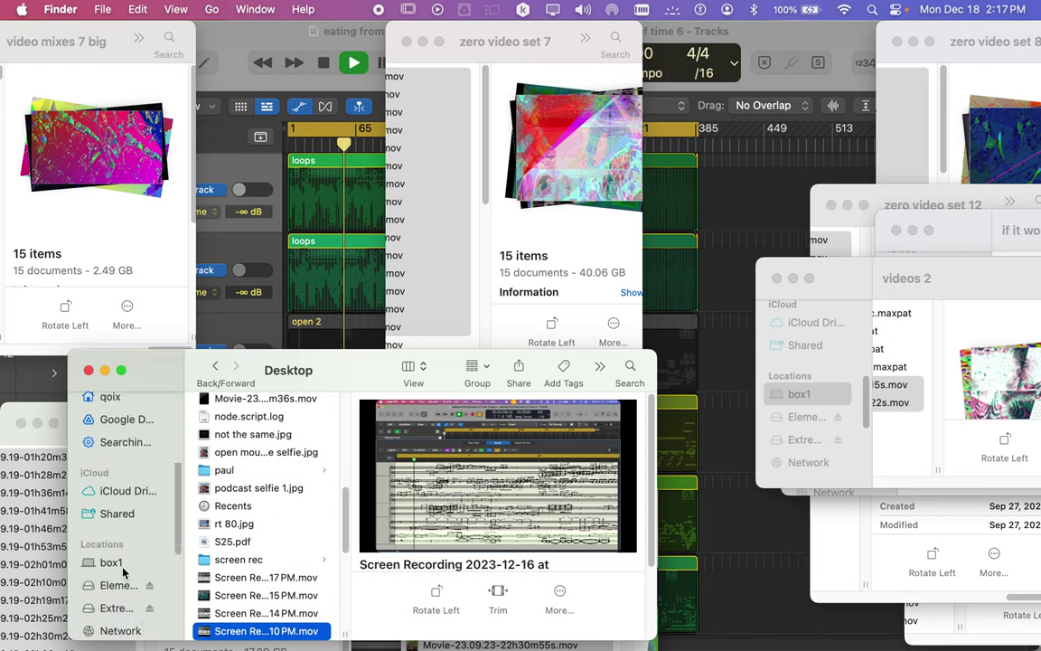
scroll(124, 567, "down", 3)
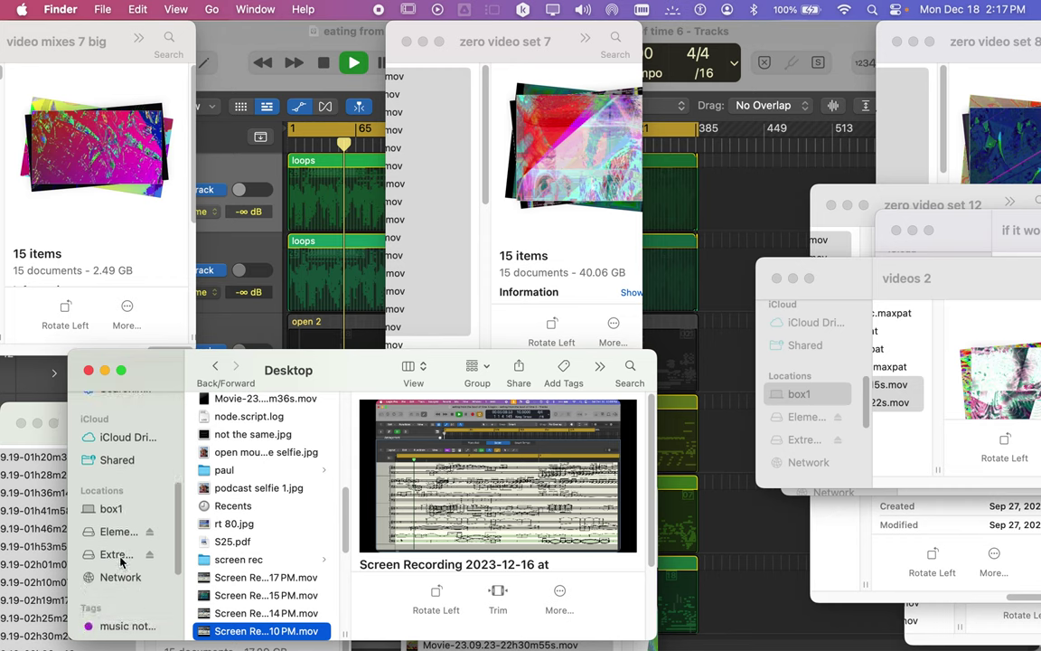
left_click(119, 555)
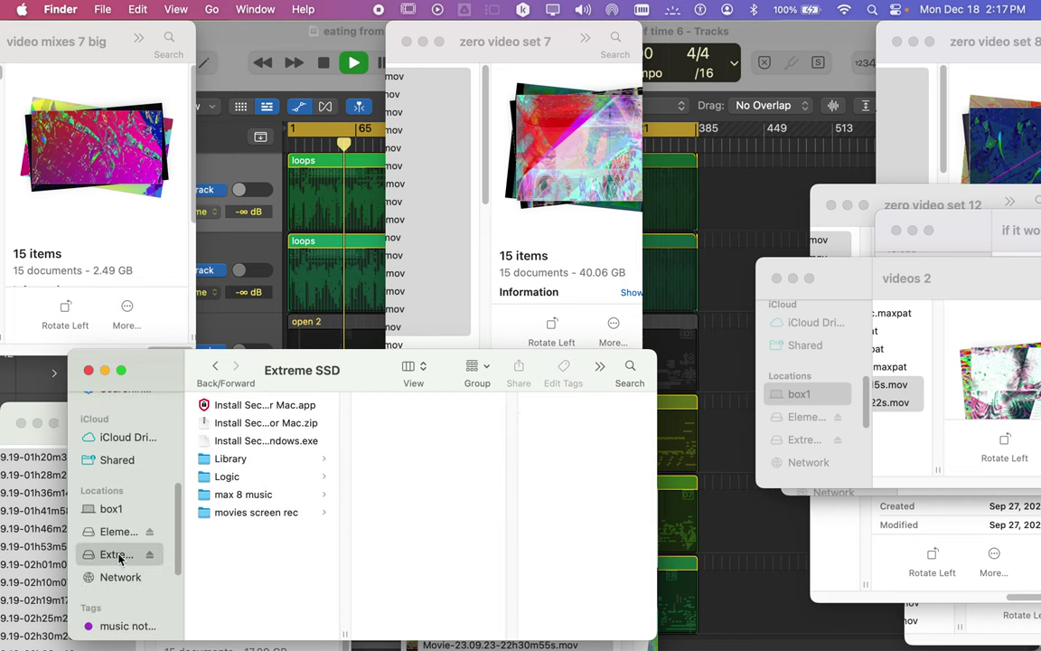
left_click(242, 494)
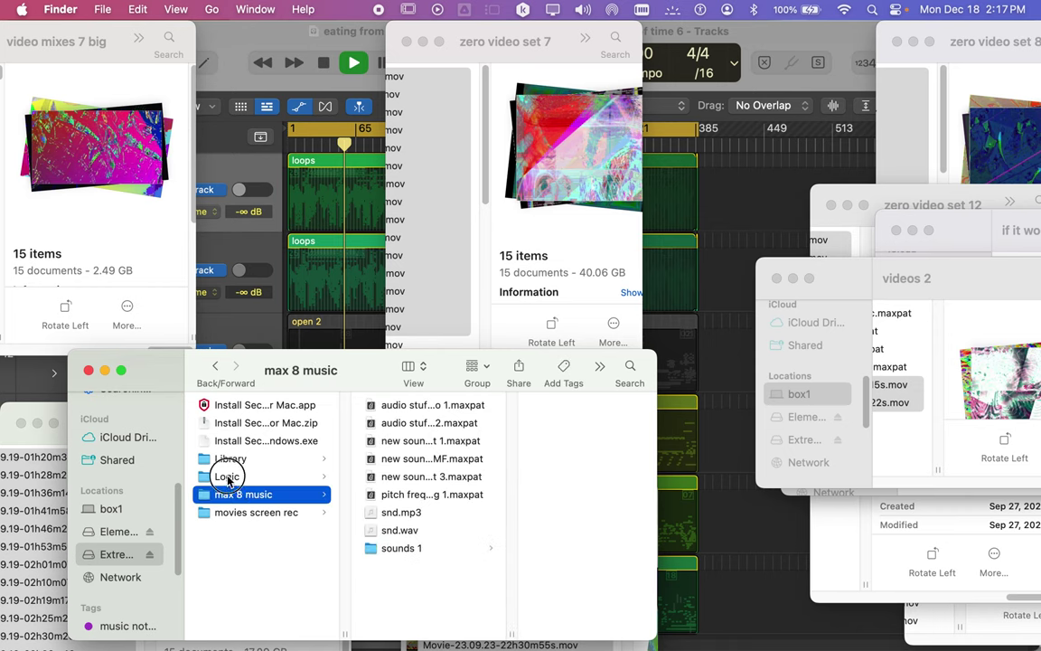
left_click(225, 476)
left_click(418, 422)
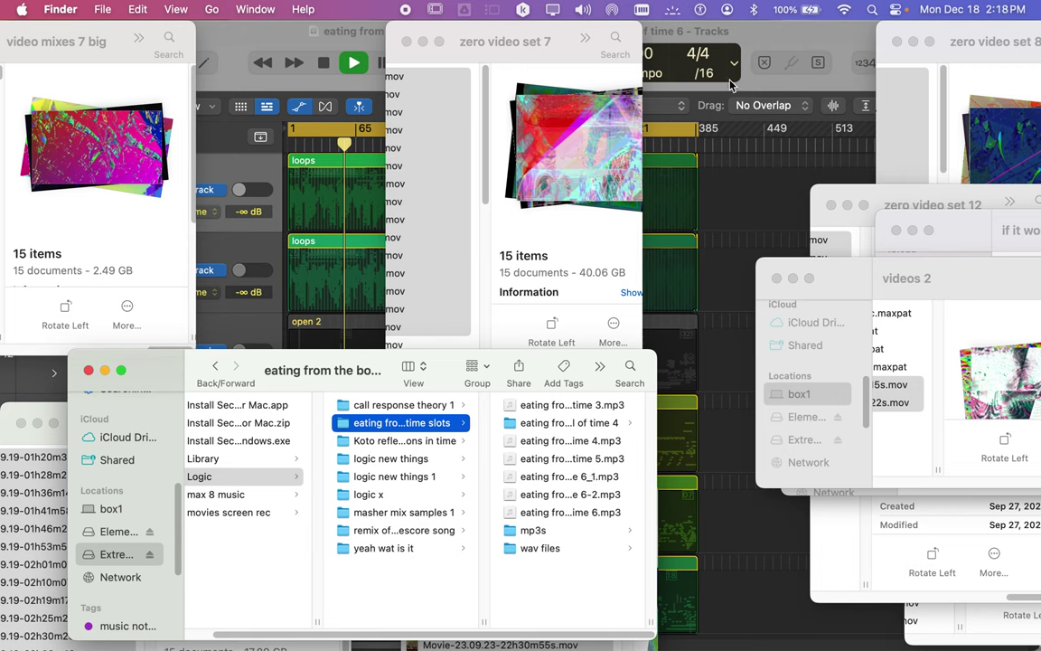
Step: Preview eating from the bowl of time 6.mp3, then play the preview of eating from the bowl of time 6-2.mp3
left_click(585, 511)
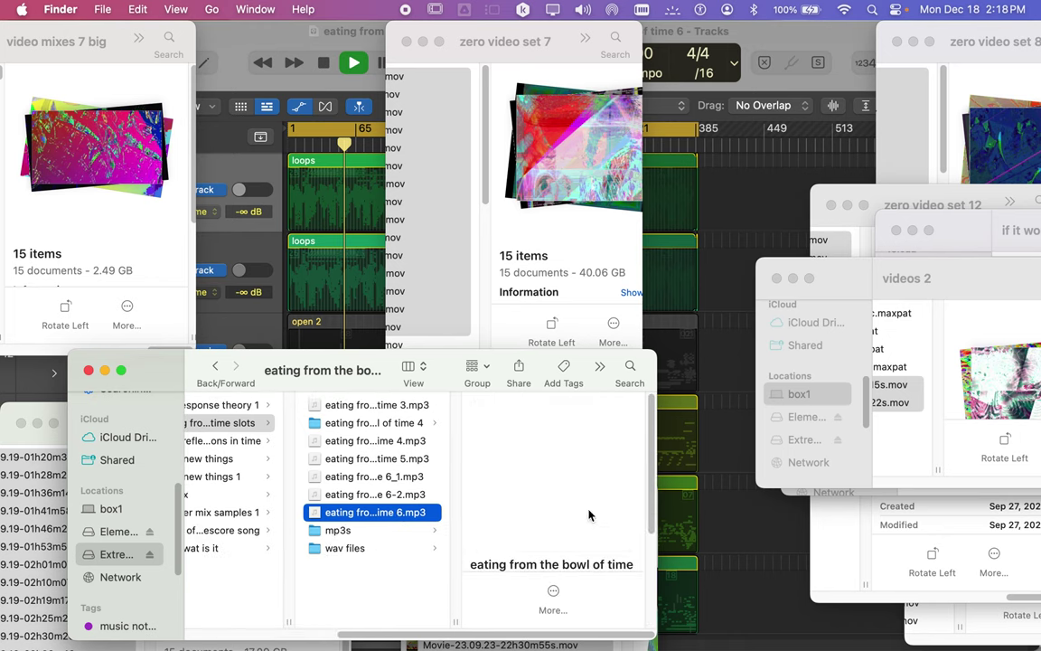
left_click(553, 475)
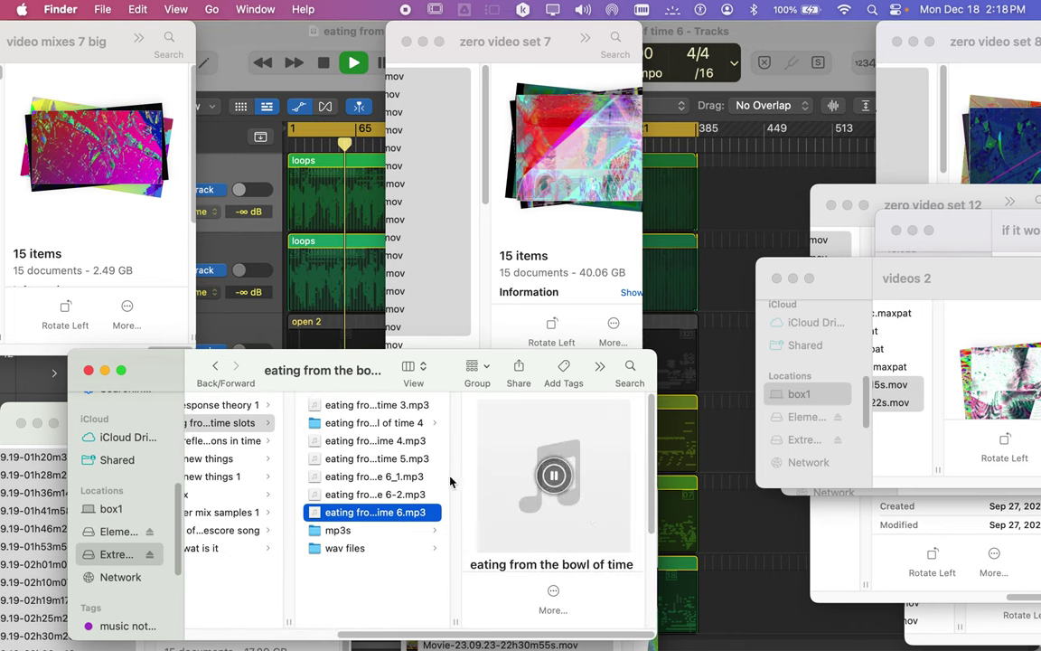
left_click(387, 496)
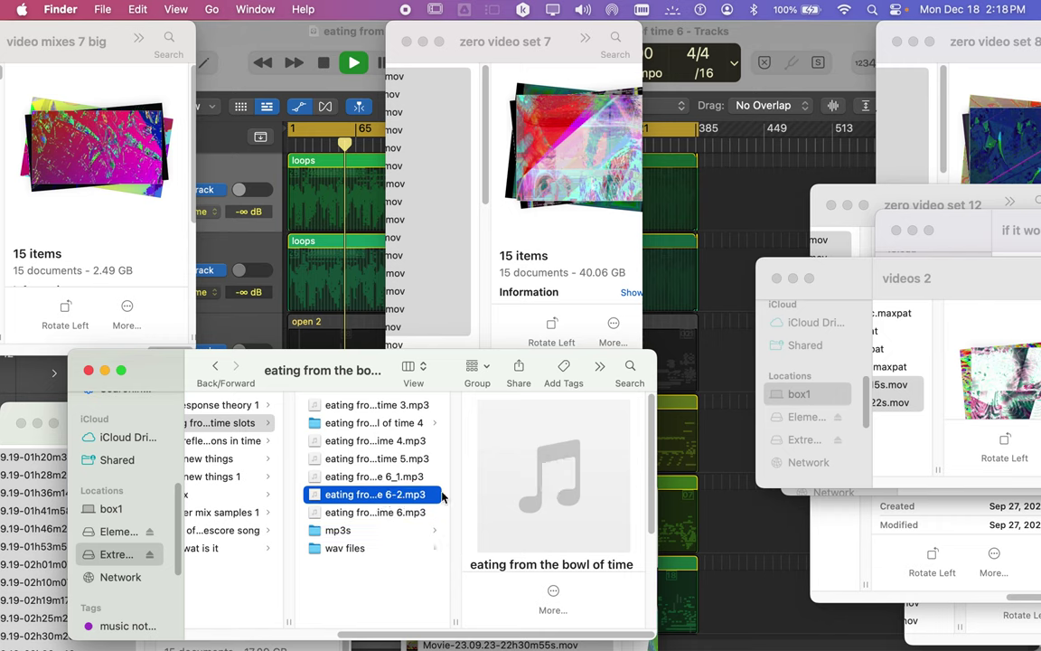
left_click(554, 475)
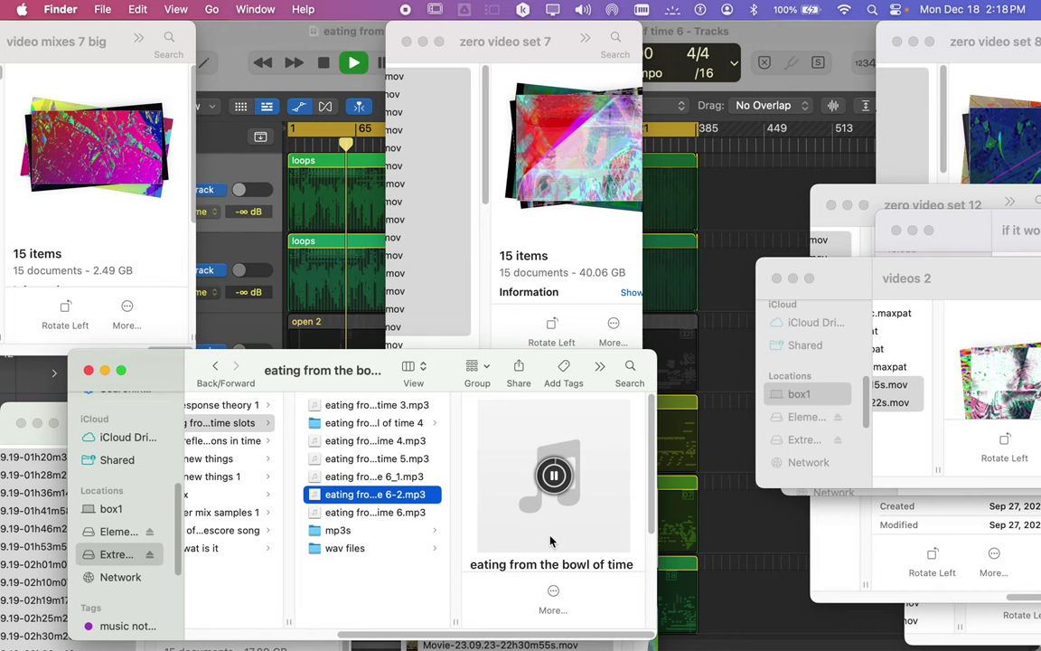
Step: Switch back to Logic Pro and quit it without saving the changes to eating from the bowl of time 6.logicx
mouse_move(409, 630)
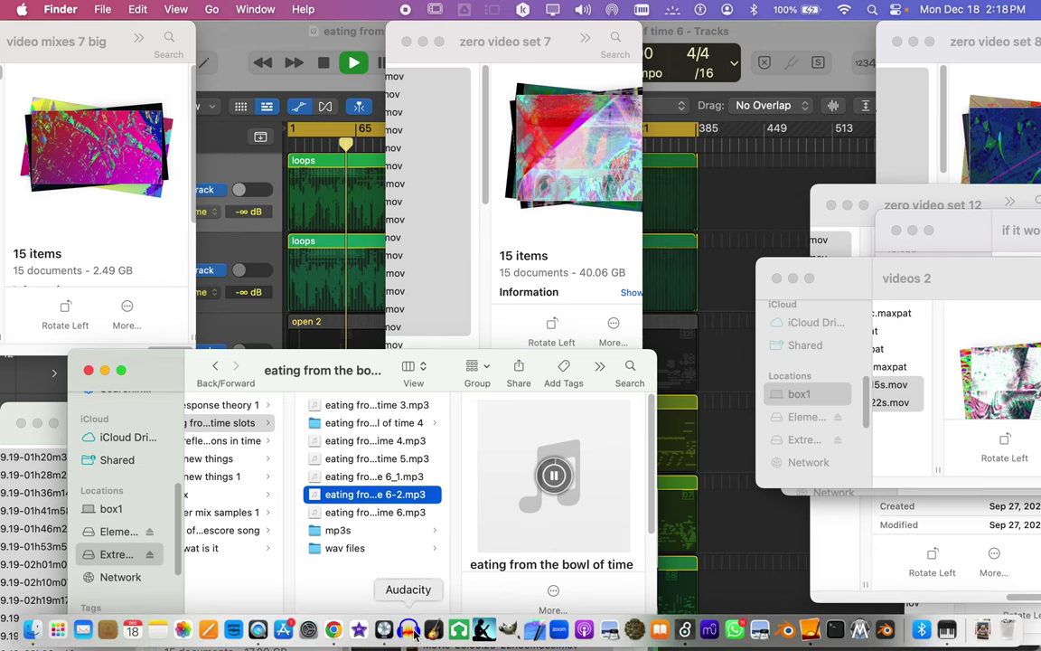
left_click(233, 38)
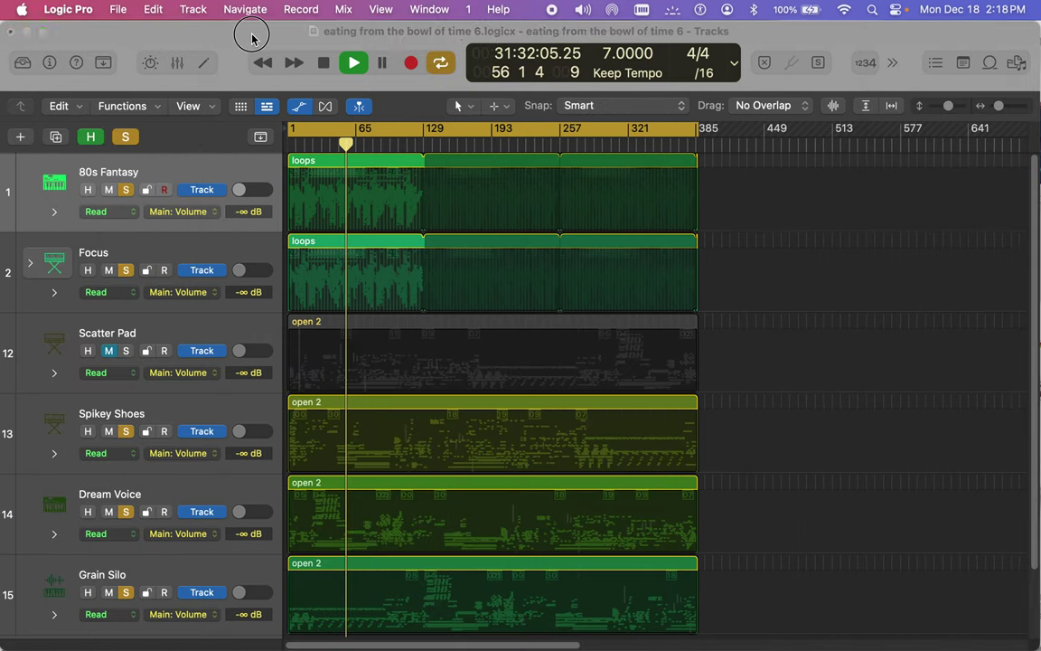
left_click(91, 9)
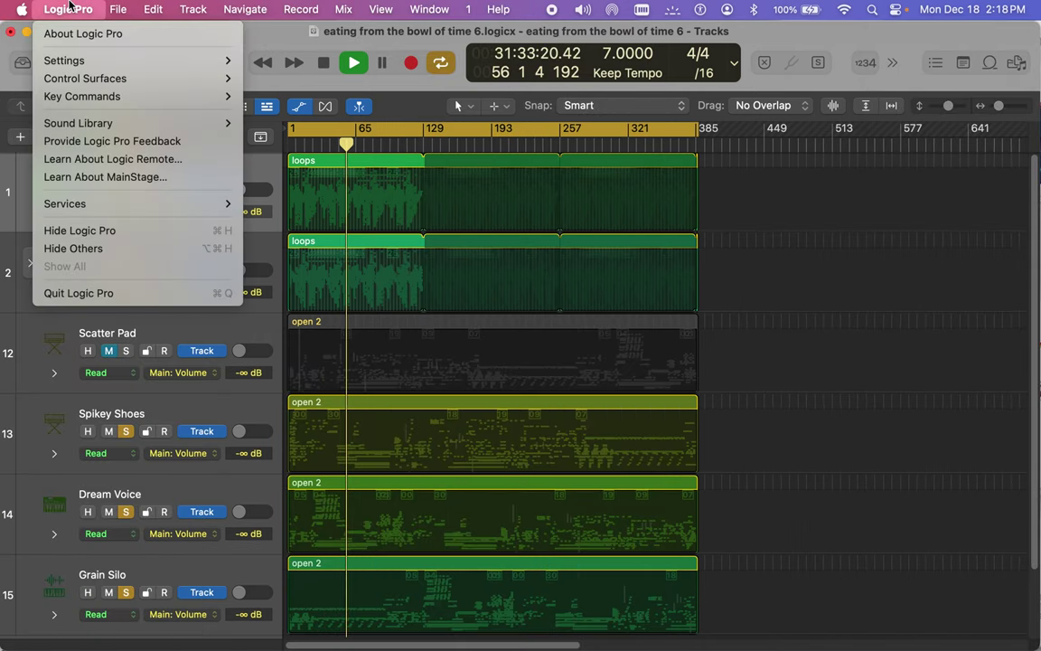
left_click(91, 291)
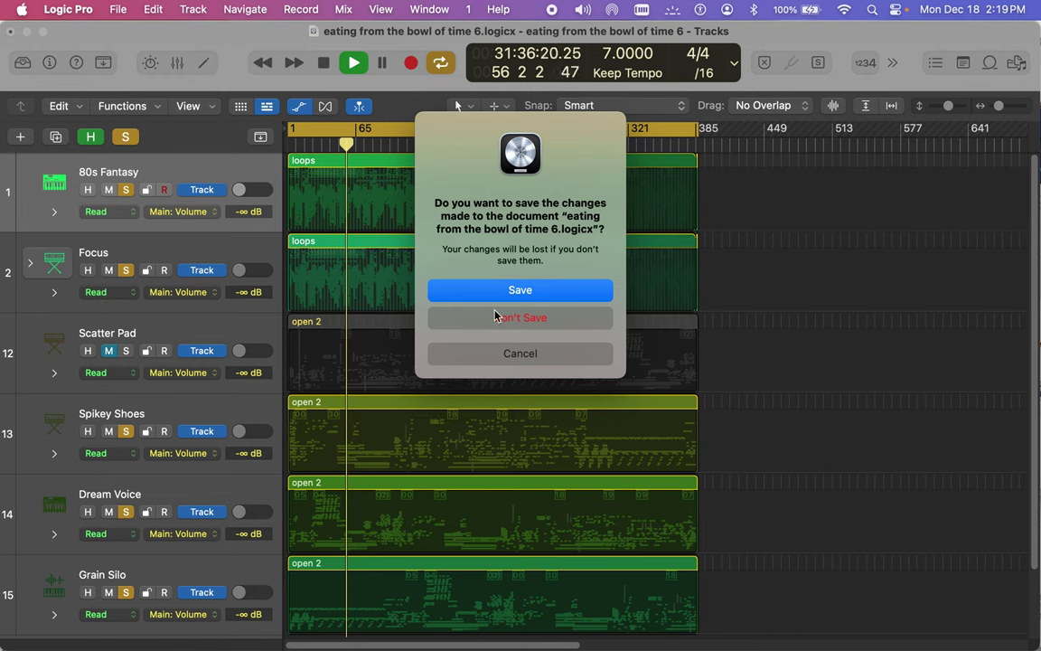
left_click(502, 320)
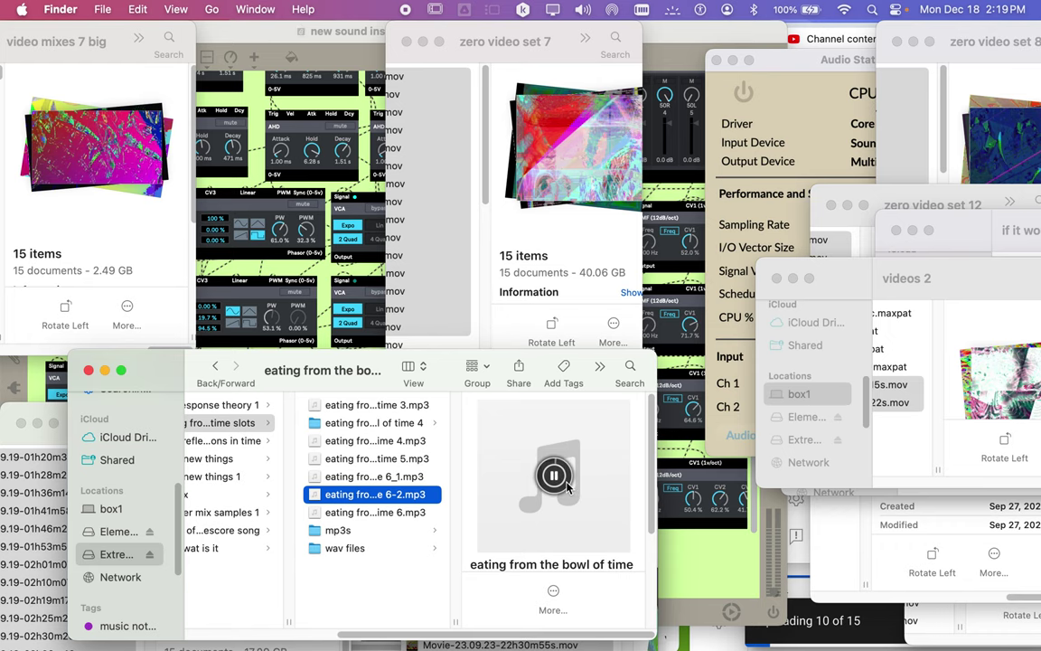
Step: Switch to Max, raise the output gain of new sound instrument 2 with MMF, and toggle the patch's audio
left_click(680, 30)
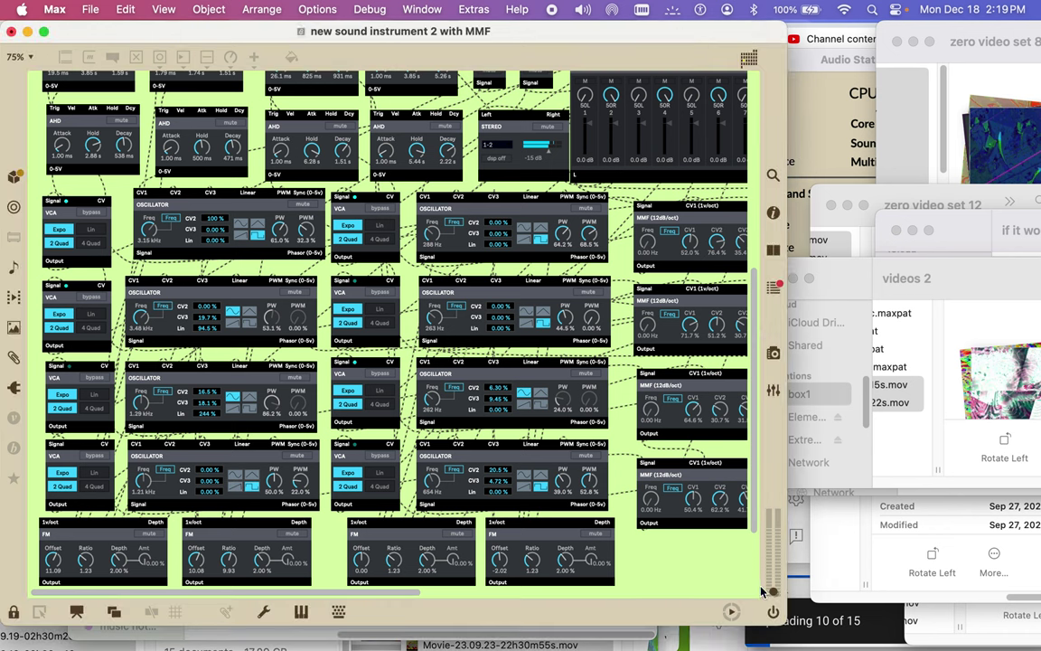
left_click_drag(773, 589, 774, 539)
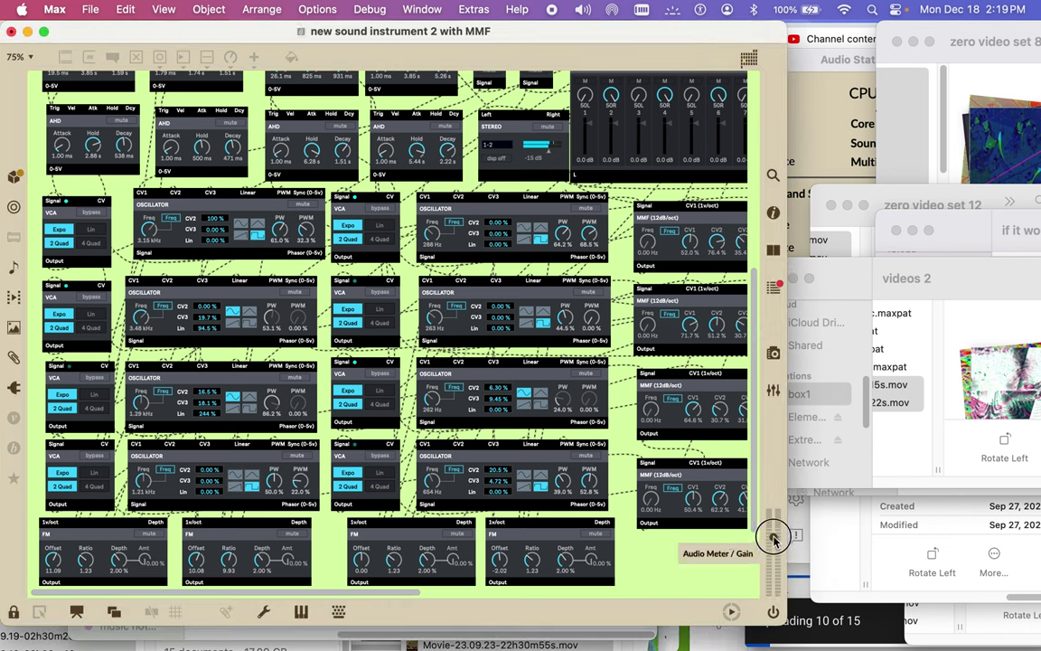
left_click(773, 613)
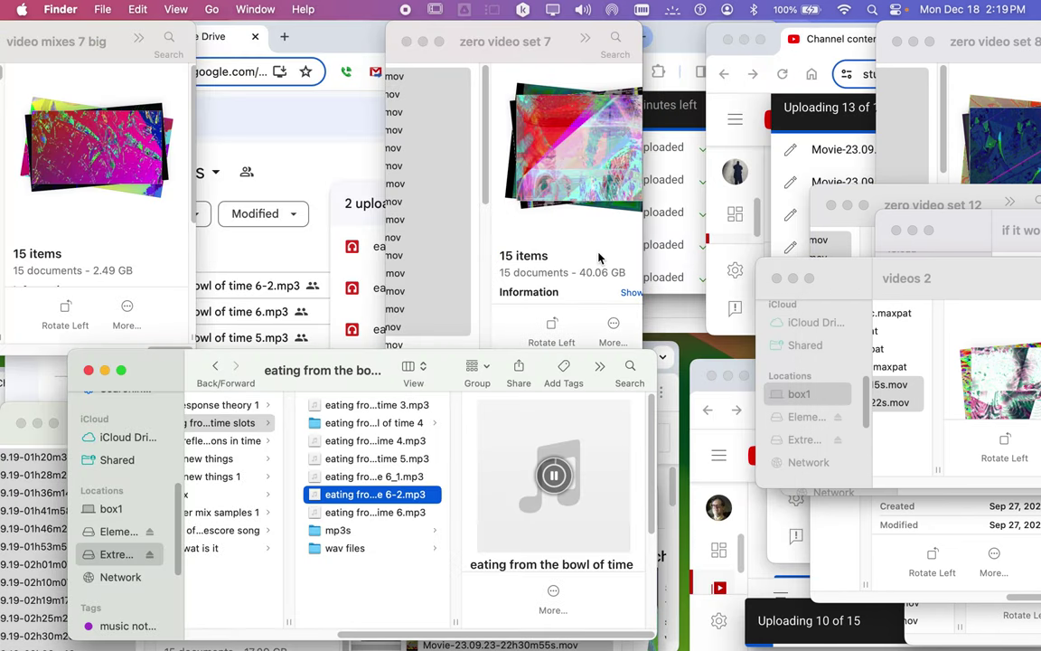
Step: Add the comment "sorry" to the Max problem report and choose to reopen Max
mouse_move(710, 633)
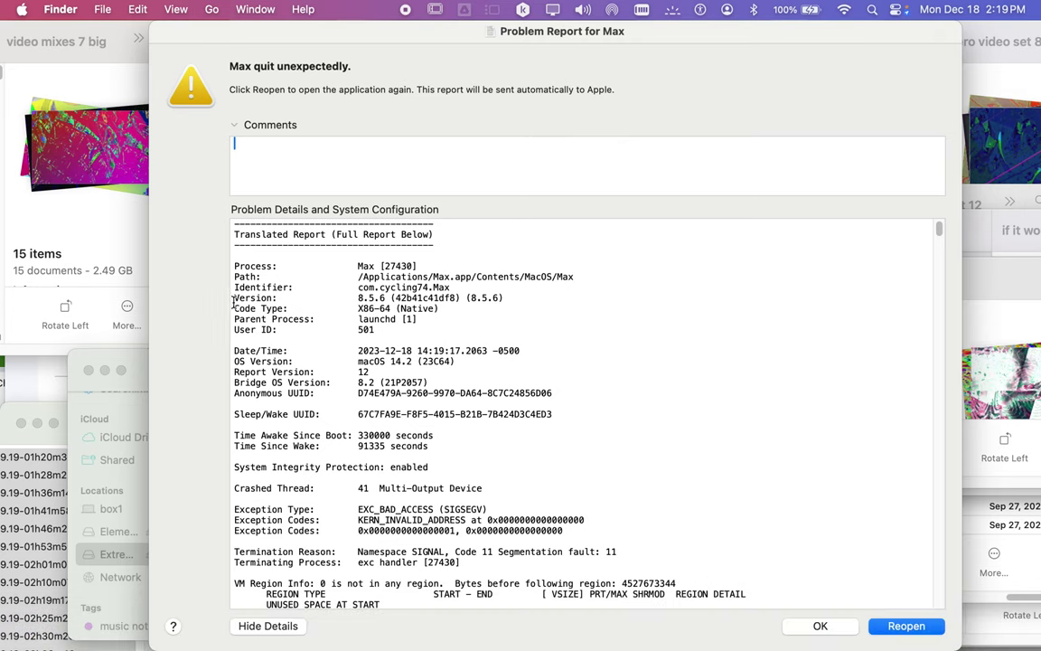
left_click(253, 169)
type("sorry")
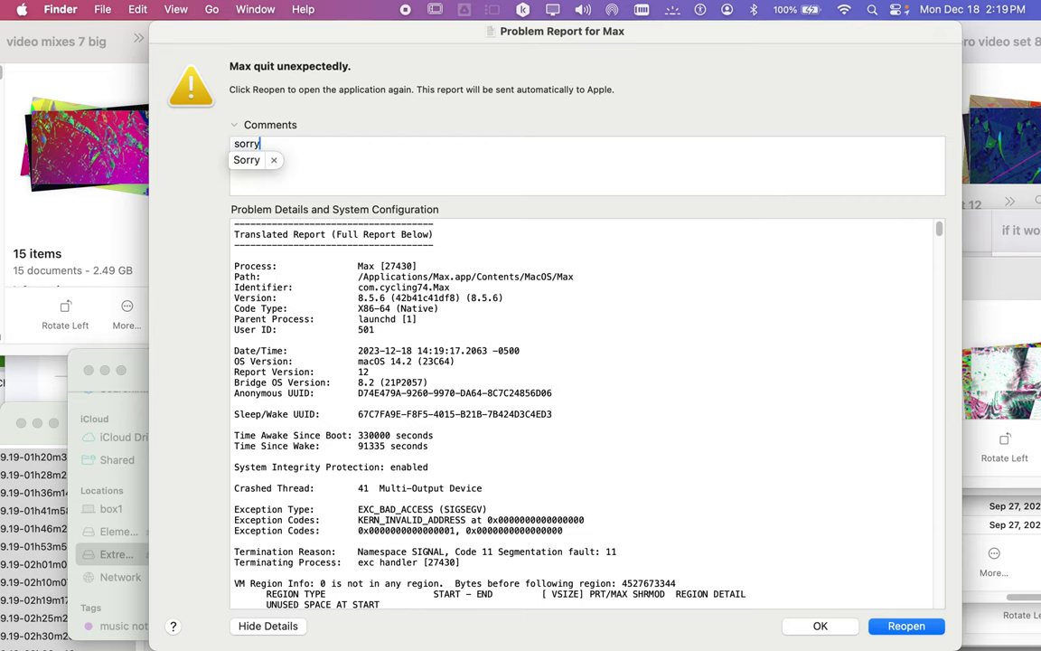
left_click(908, 624)
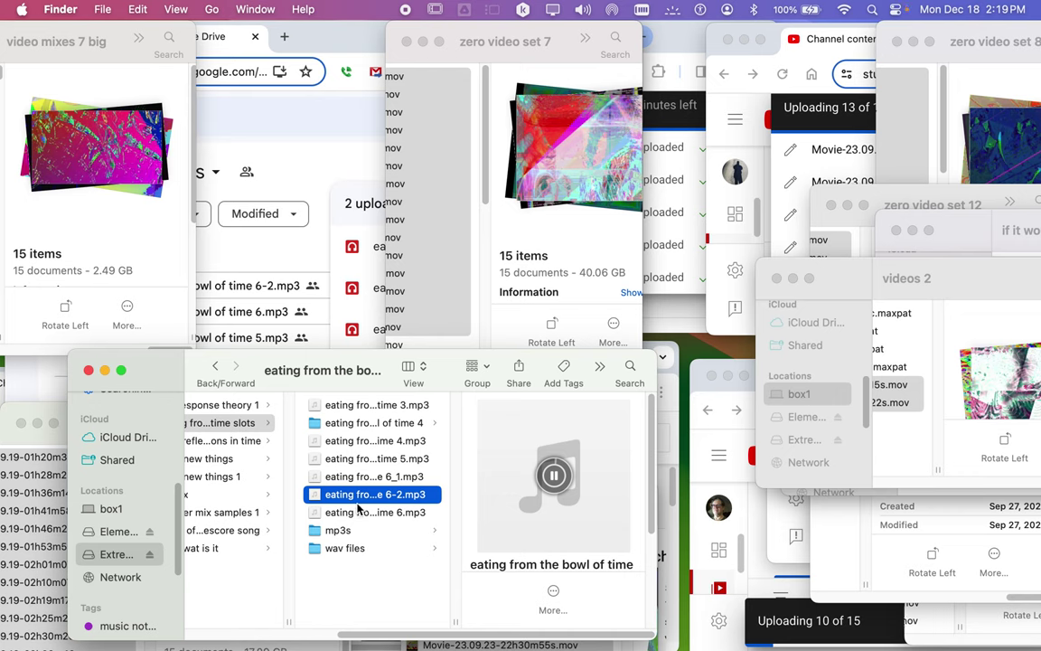
Step: Pause and resume the Finder preview of eating from the bowl of time 6-2.mp3
left_click(555, 477)
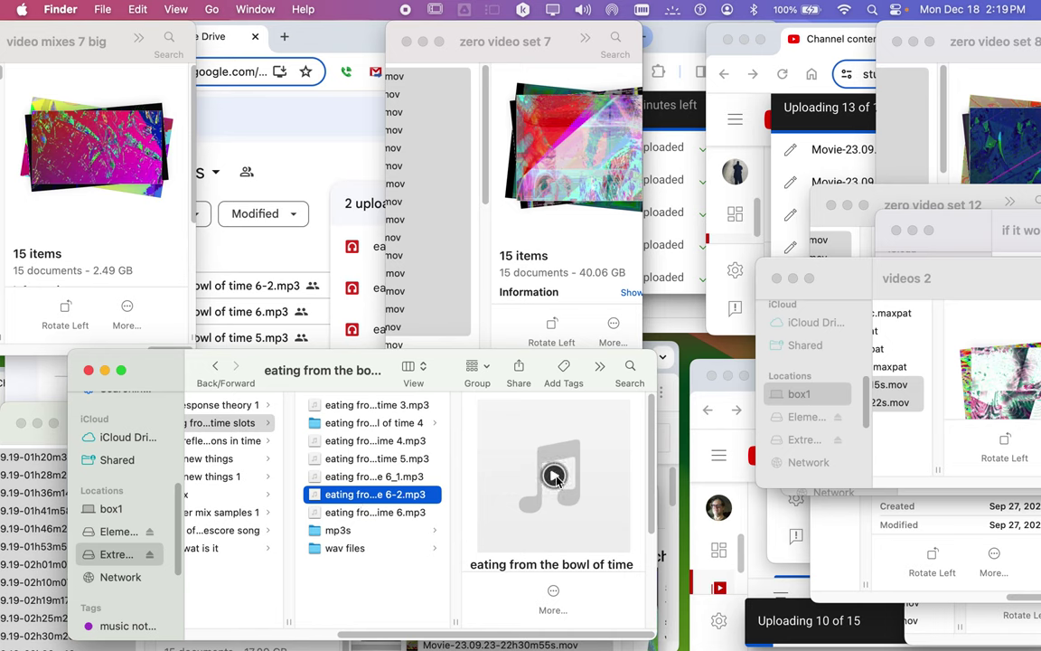
left_click(555, 478)
left_click(558, 480)
left_click(558, 480)
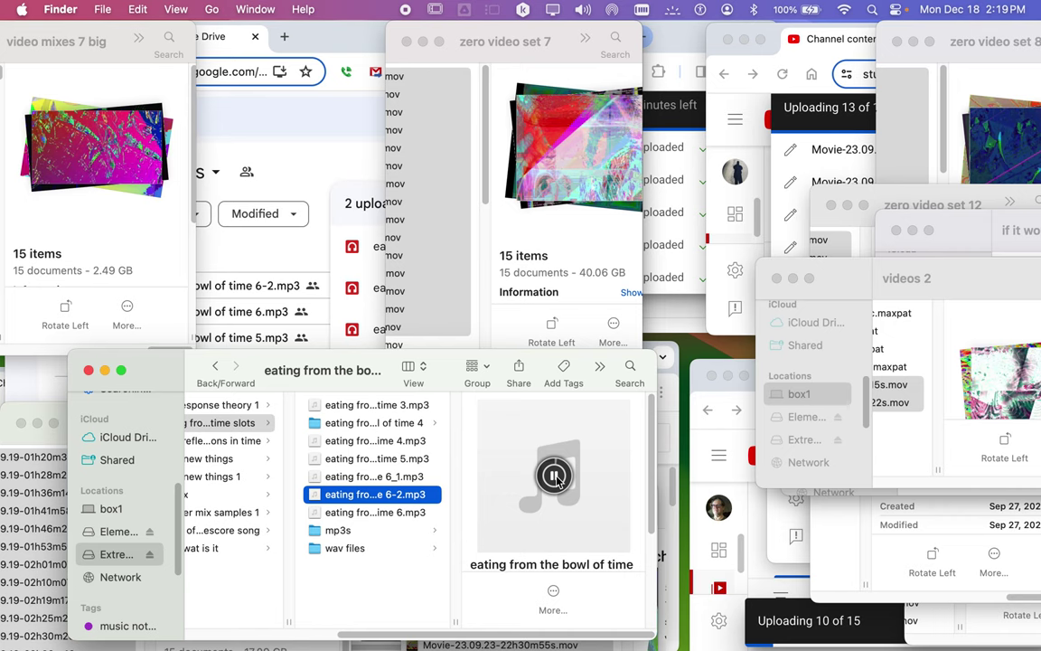
left_click(894, 10)
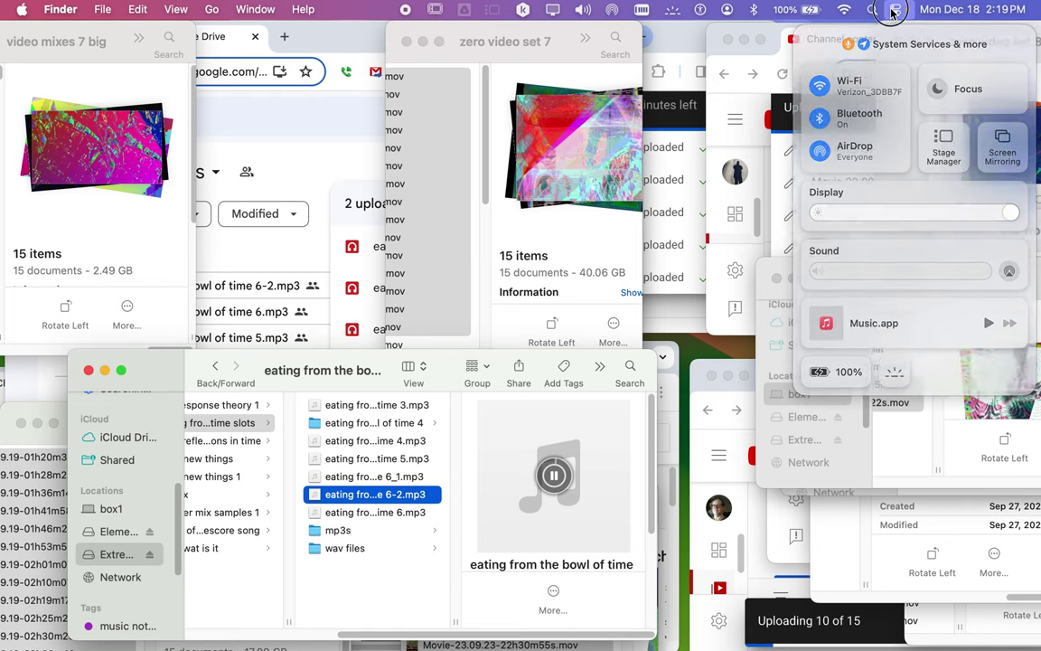
left_click(892, 10)
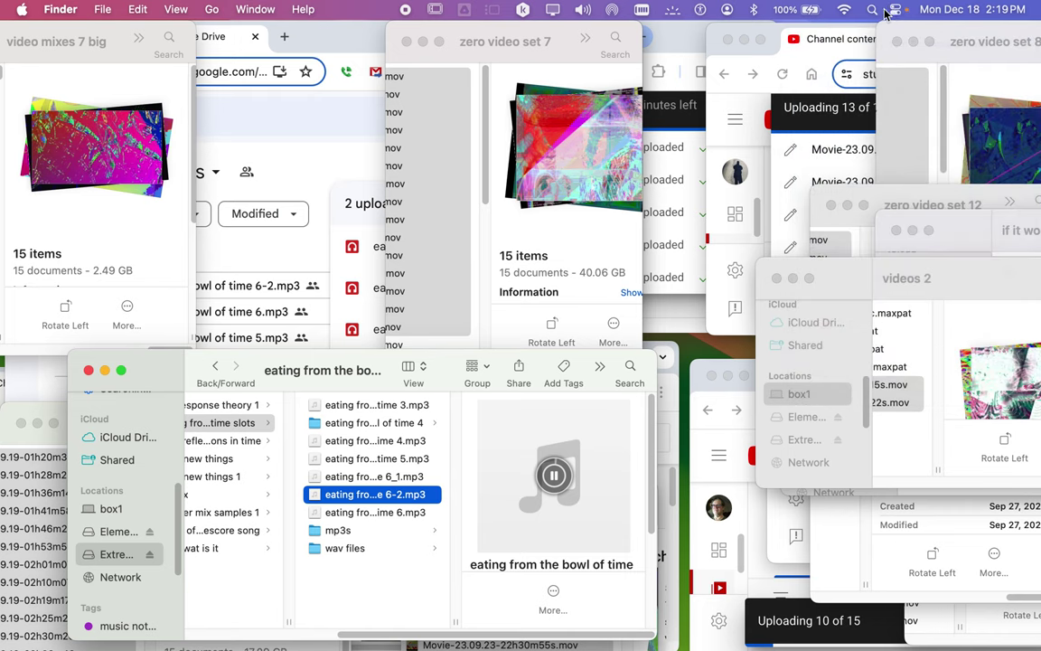